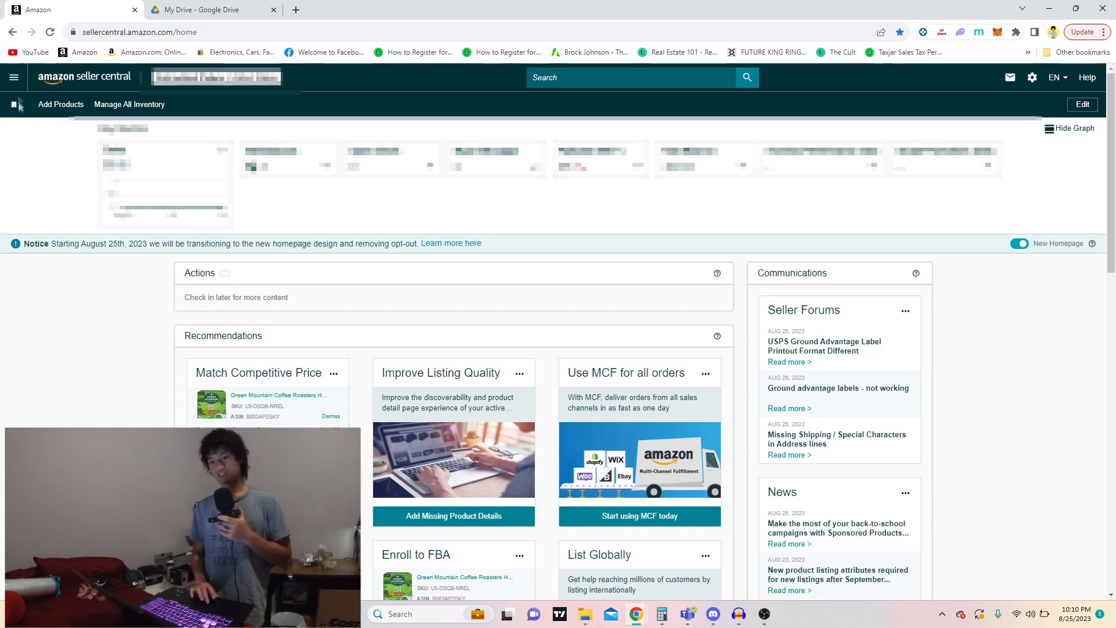
left_click(16, 84)
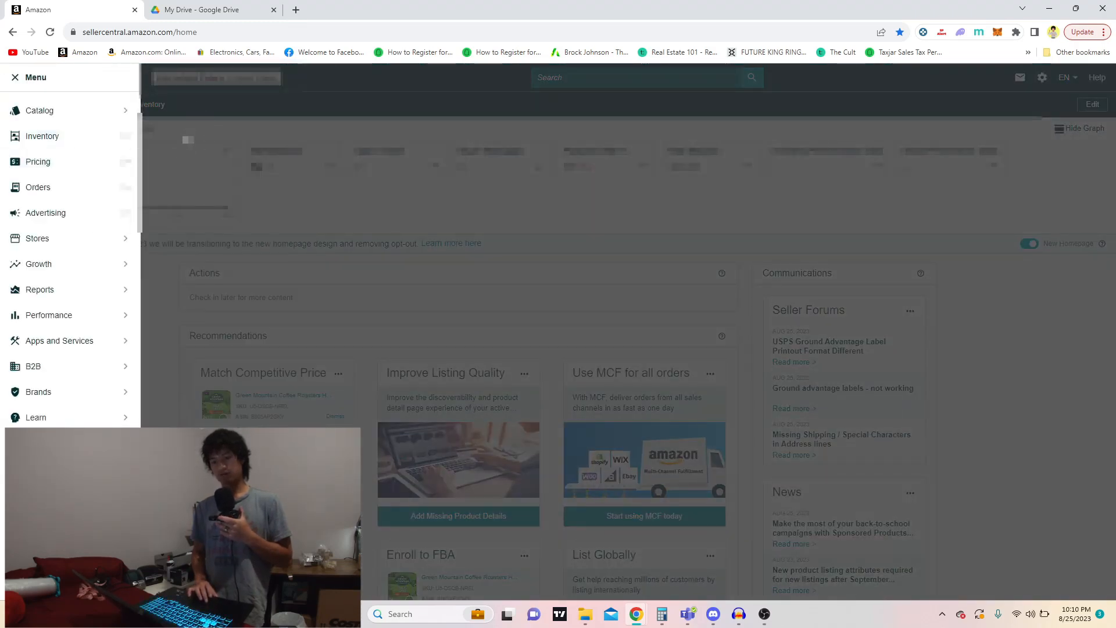
mouse_move(119, 111)
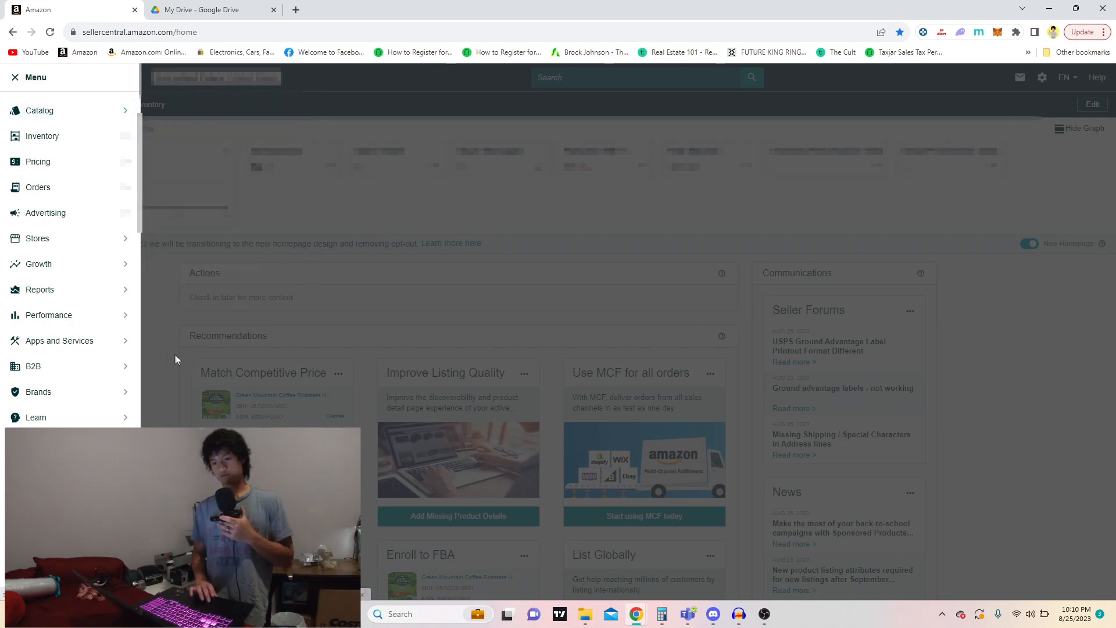
left_click(175, 356)
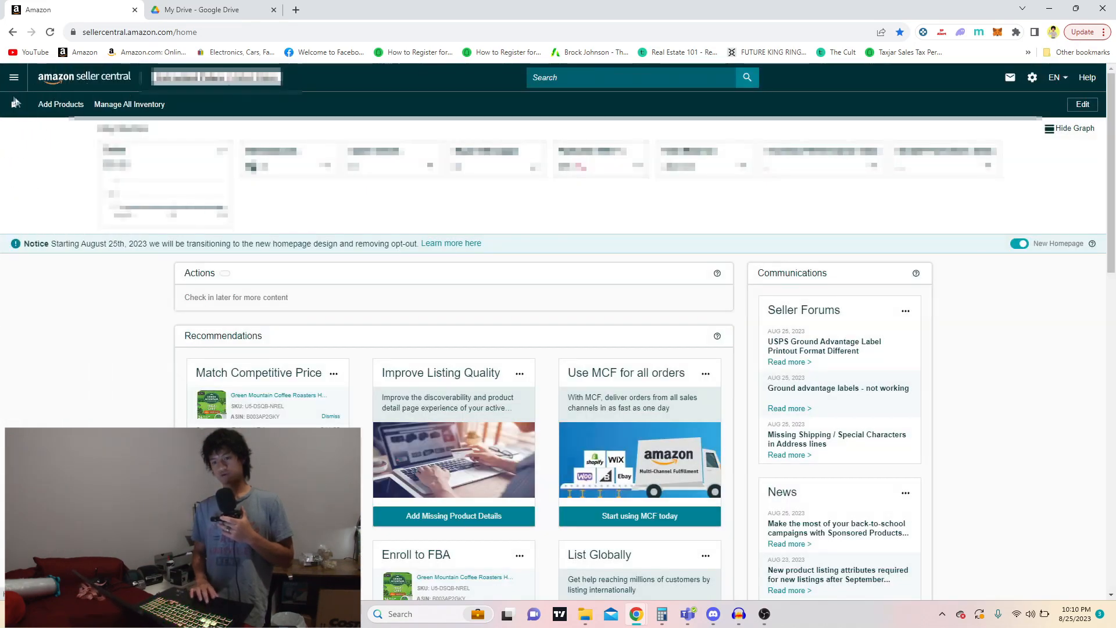
- Open the Add Products page from the catalog options and search Amazon's catalog for ASIN B08J7QP97M
left_click(14, 78)
mouse_move(39, 112)
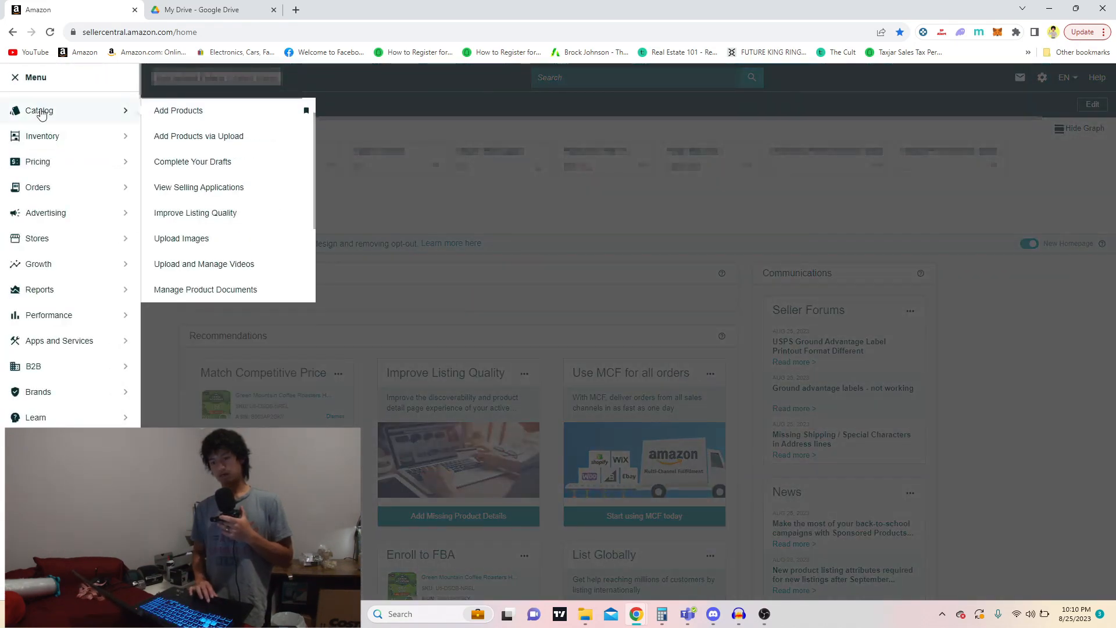
left_click(164, 111)
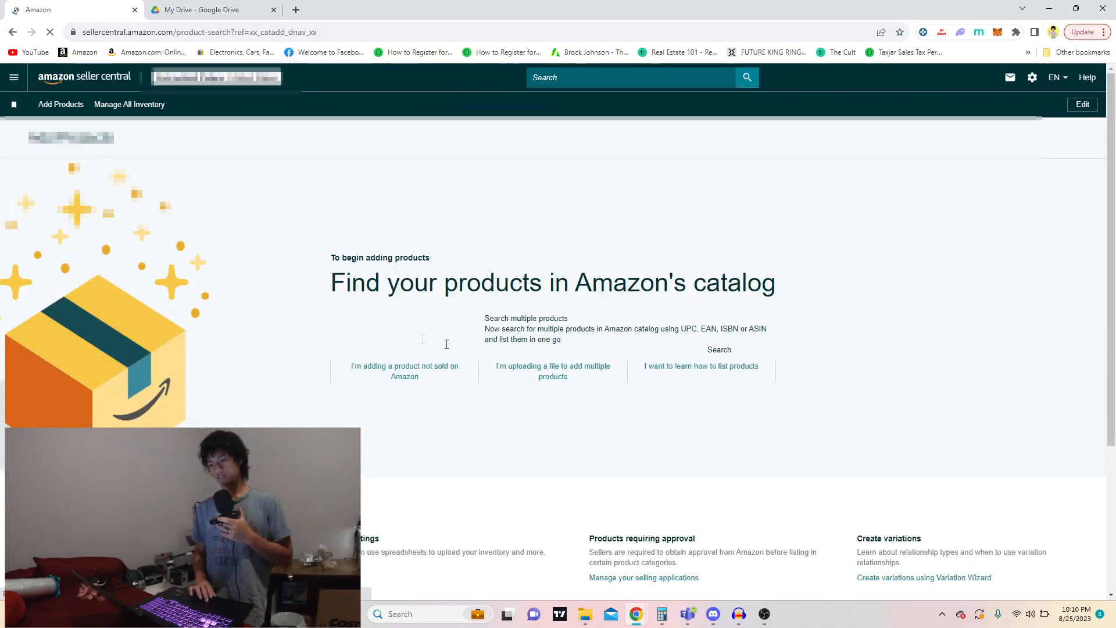
left_click(358, 352)
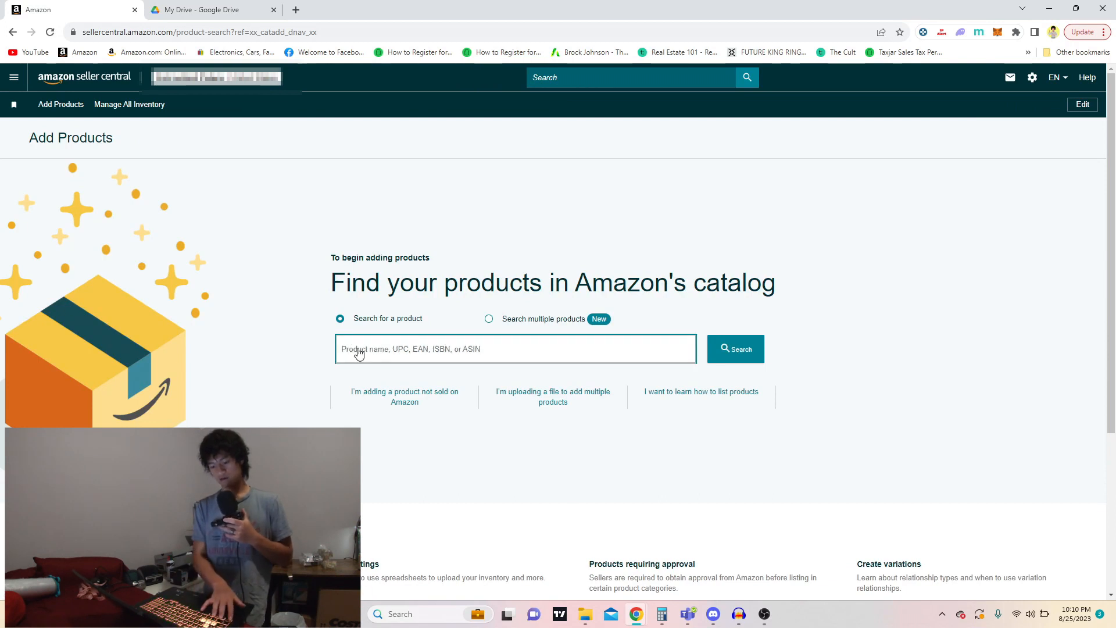
type("B08J7QP97M")
left_click(734, 348)
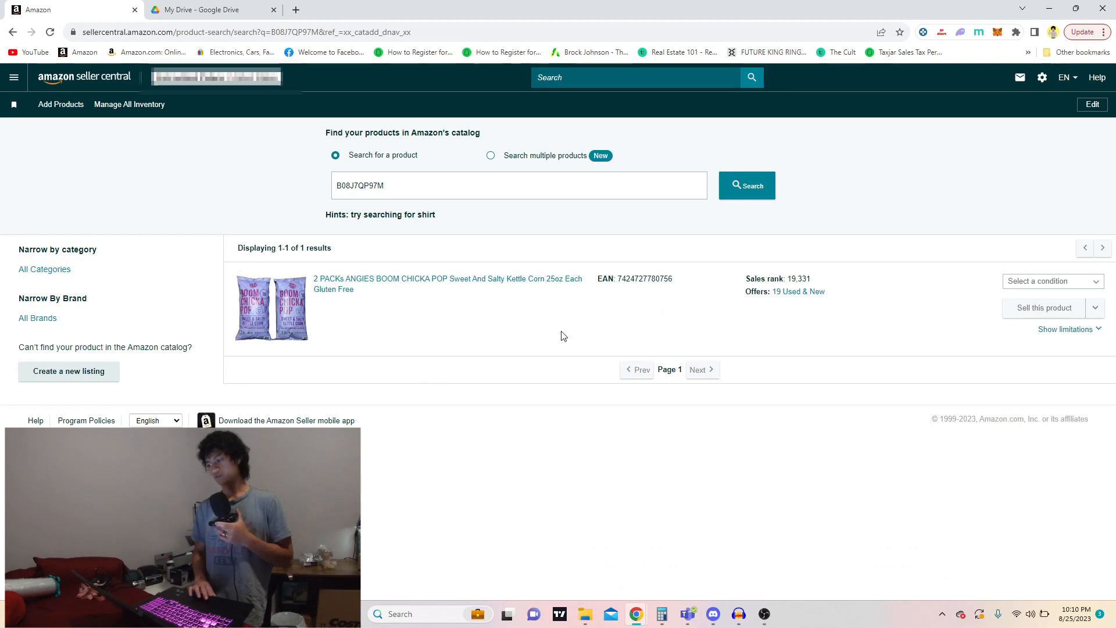
- Set the condition of the Boom Chicka Pop two-pack to New and start selling this product
left_click(1014, 281)
left_click(1024, 303)
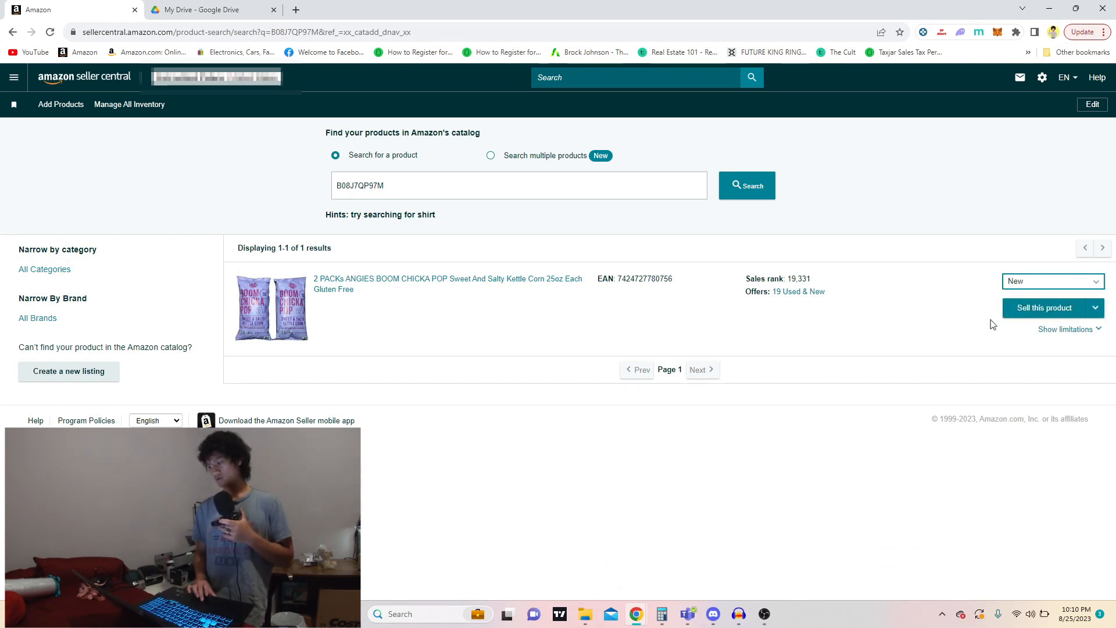
left_click(1024, 308)
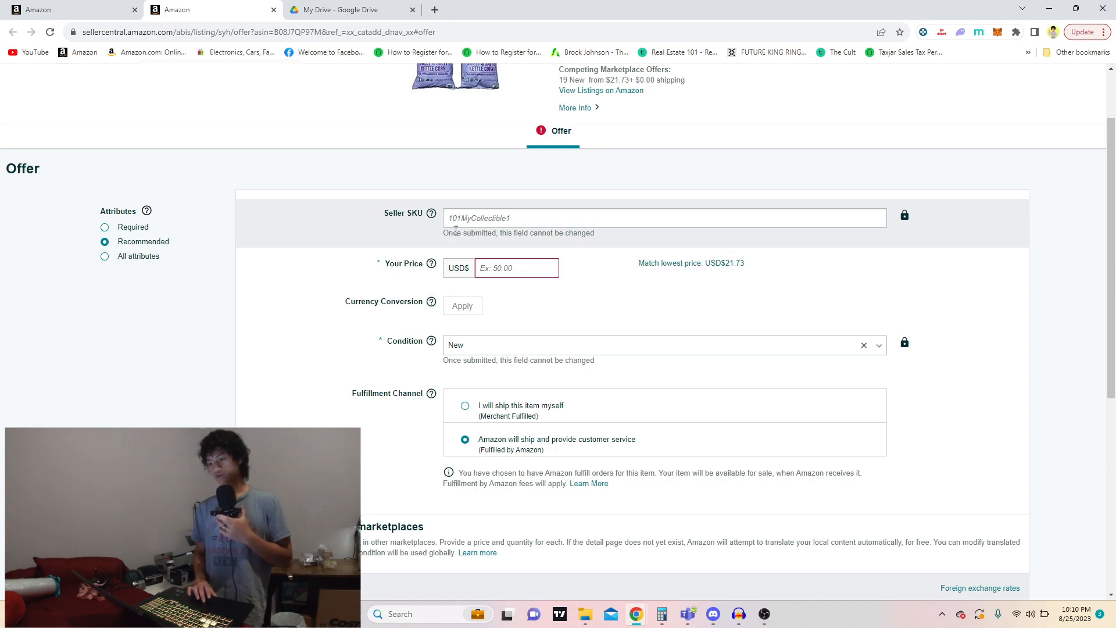
- Enter "replen-sams club 1" as the seller SKU of the offer
left_click(475, 216)
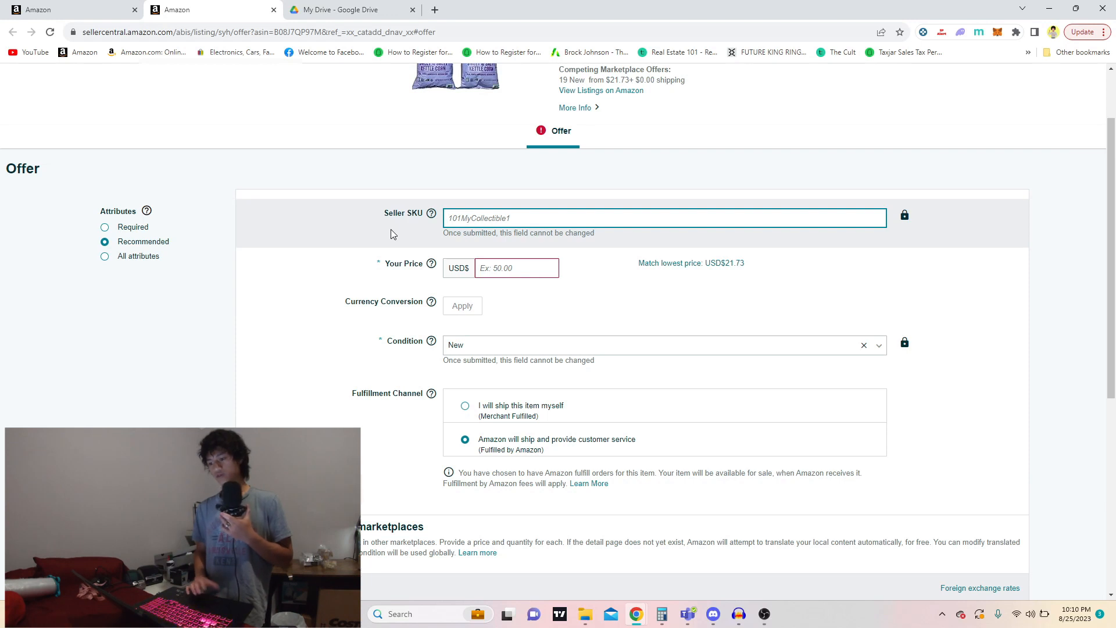
type("re")
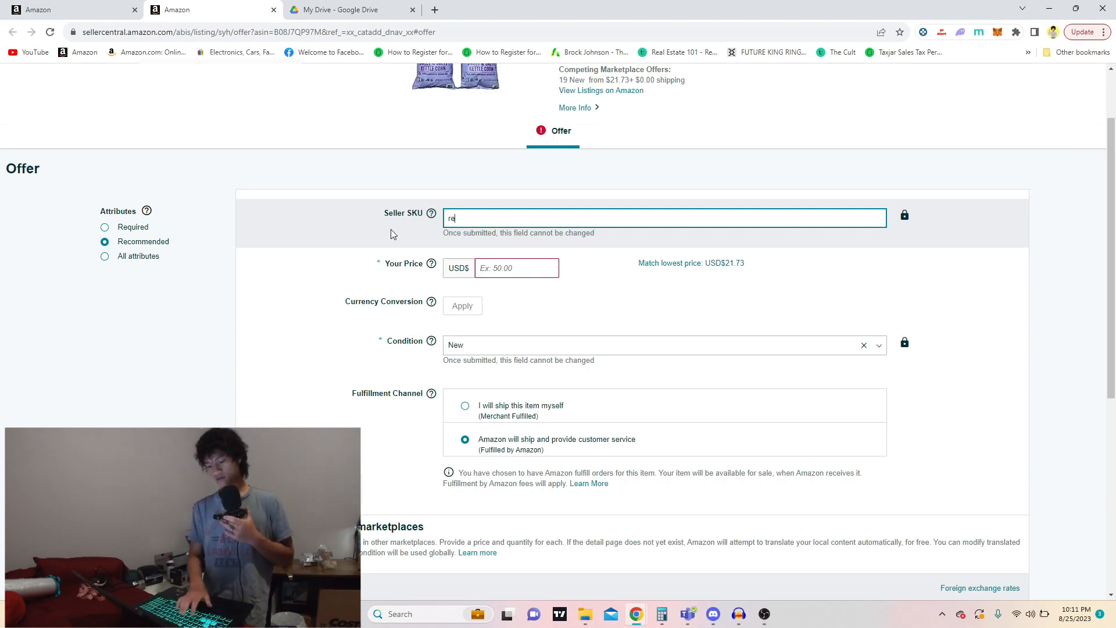
type("plen")
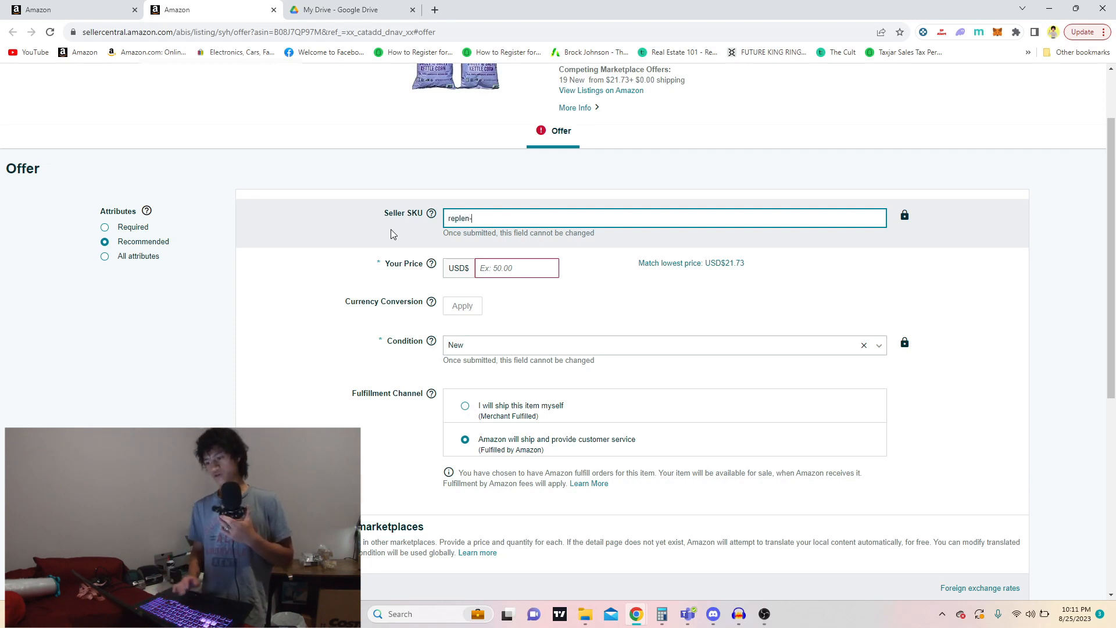
type("-sam")
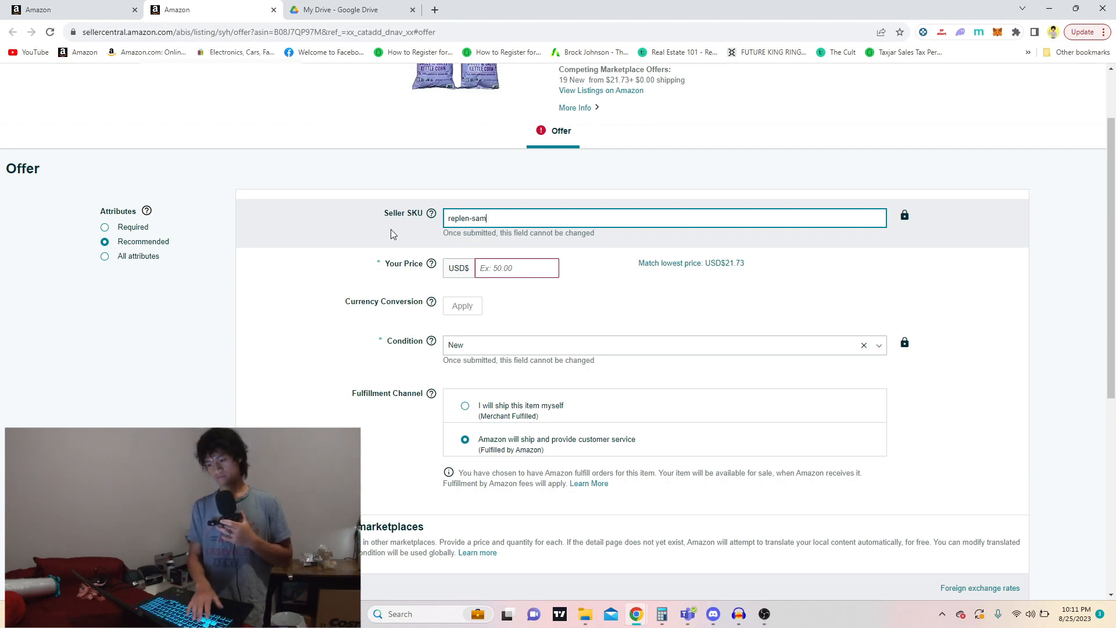
type("s")
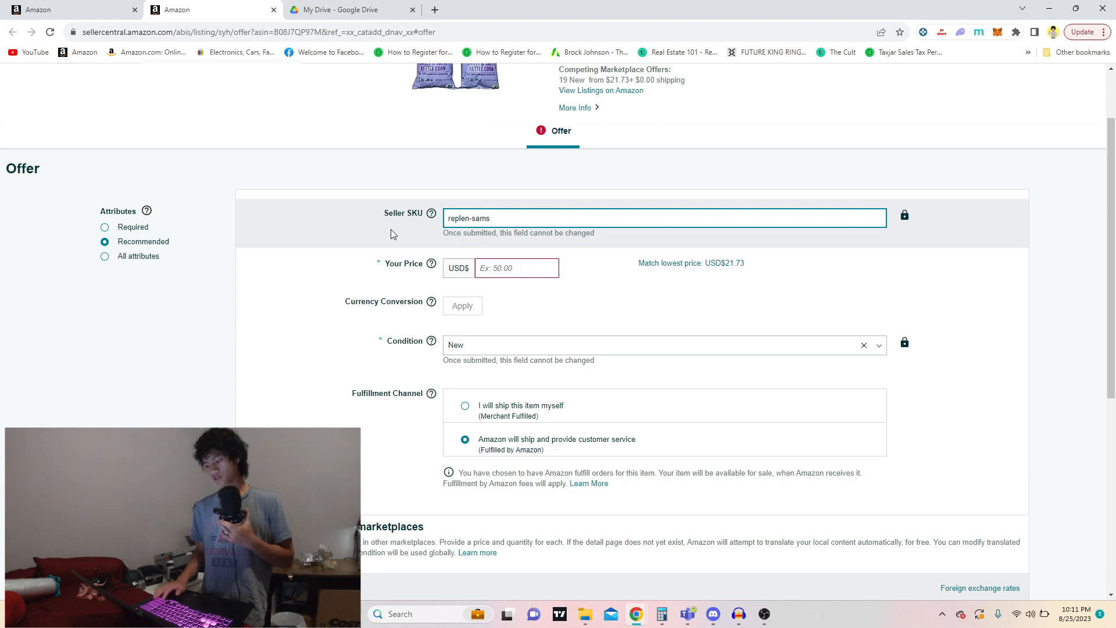
type(" 1")
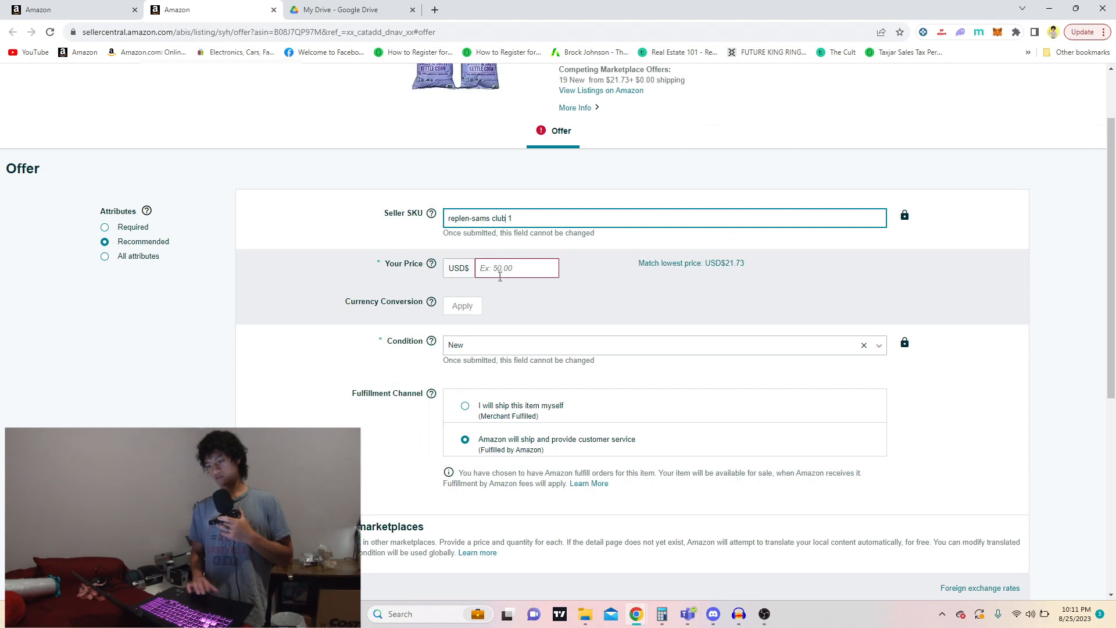
- Set the offer's price to 29.99 USD
left_click(499, 276)
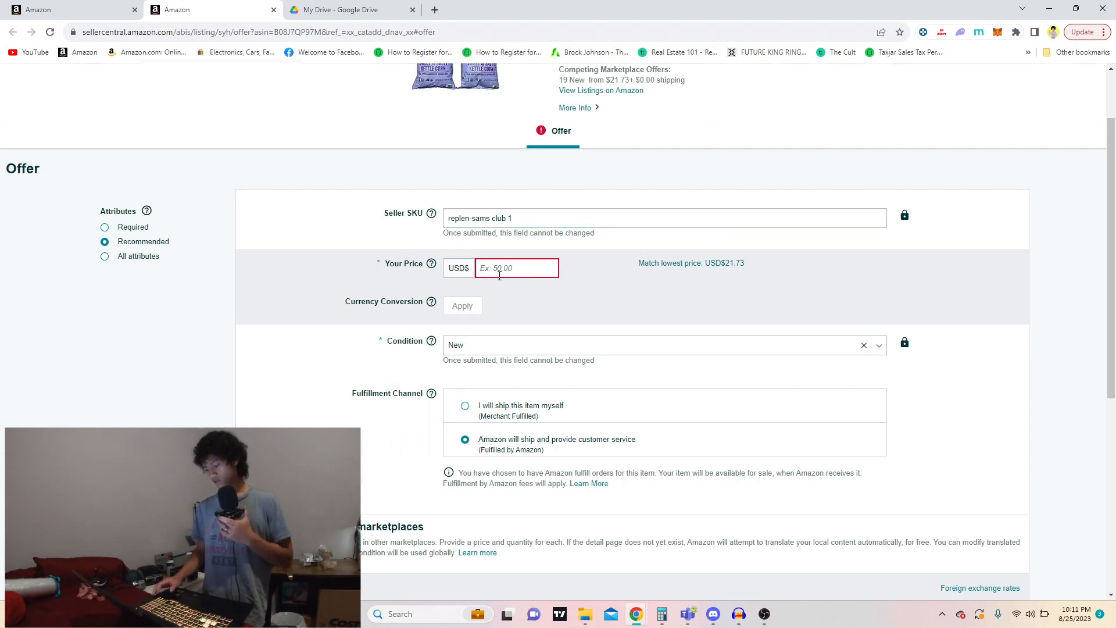
type("29.99")
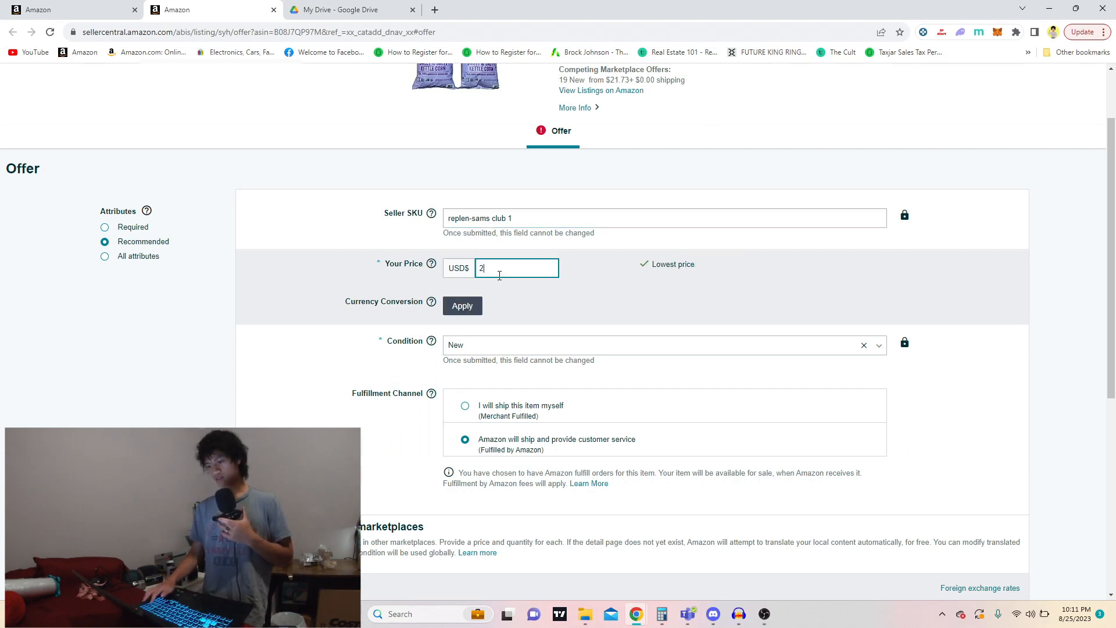
left_click(183, 395)
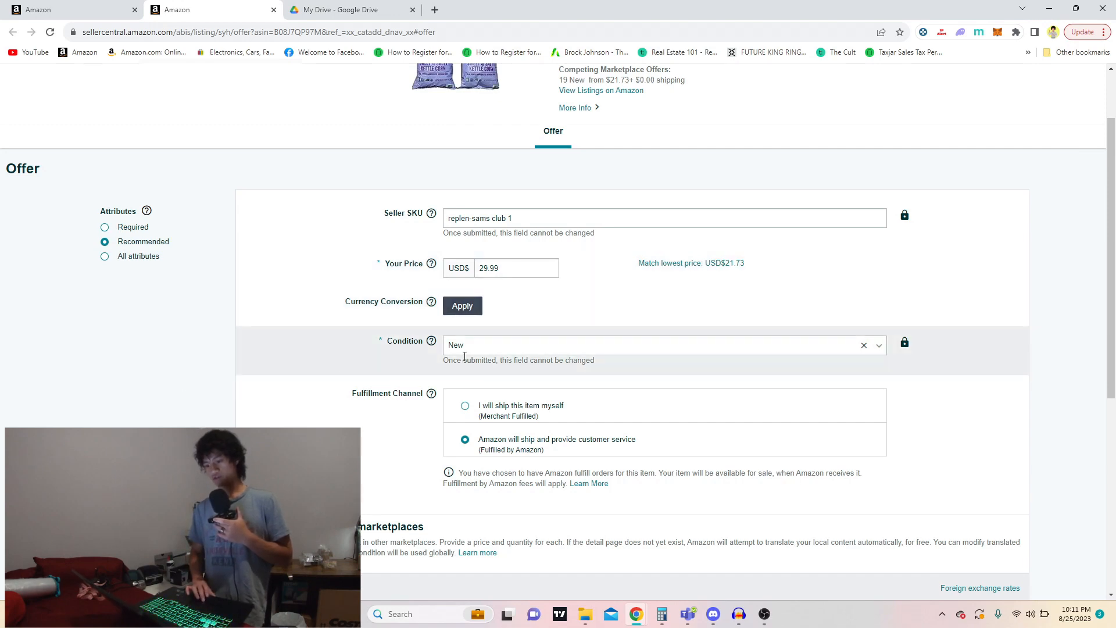
- Try the merchant-fulfilled option for the fulfillment channel and switch back to Fulfilled by Amazon
scroll(187, 414, "down", 1)
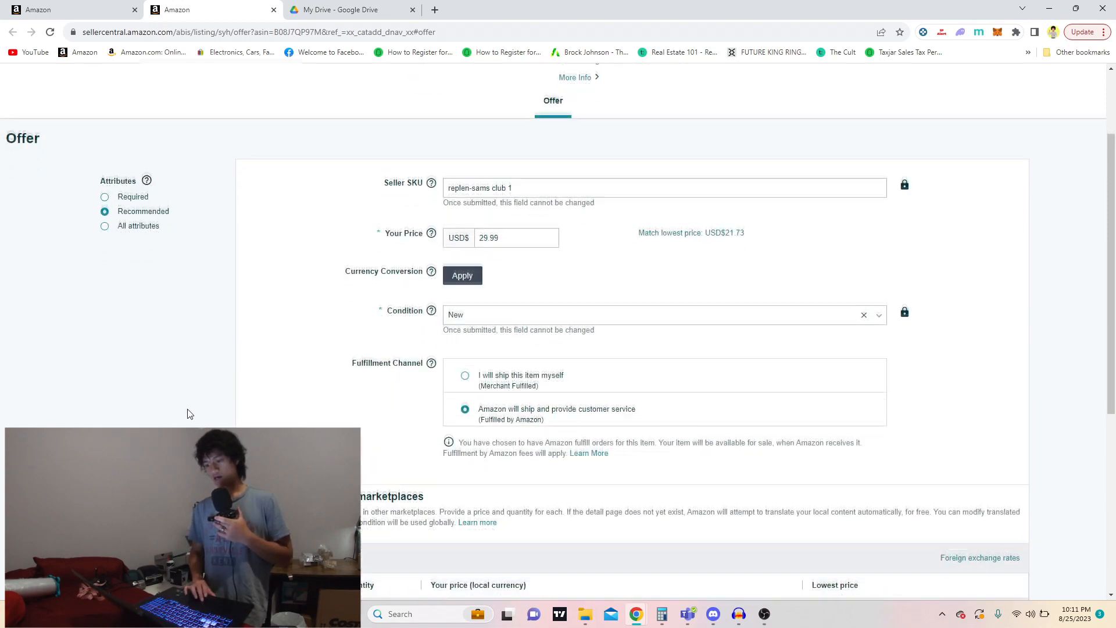
mouse_move(431, 327)
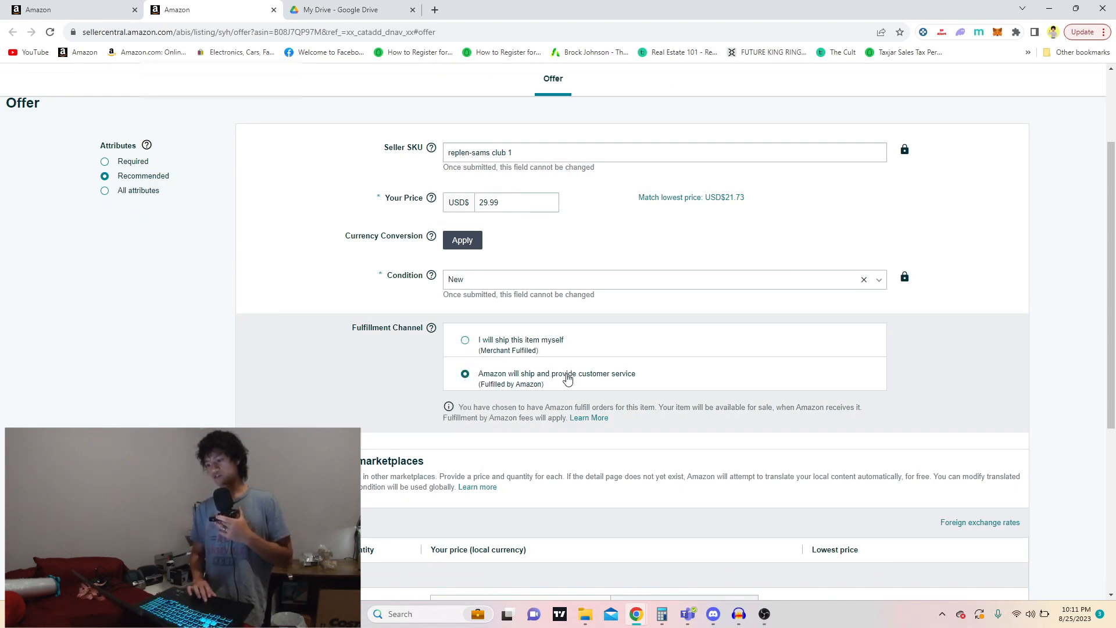
left_click_drag(631, 379, 469, 347)
left_click(468, 347)
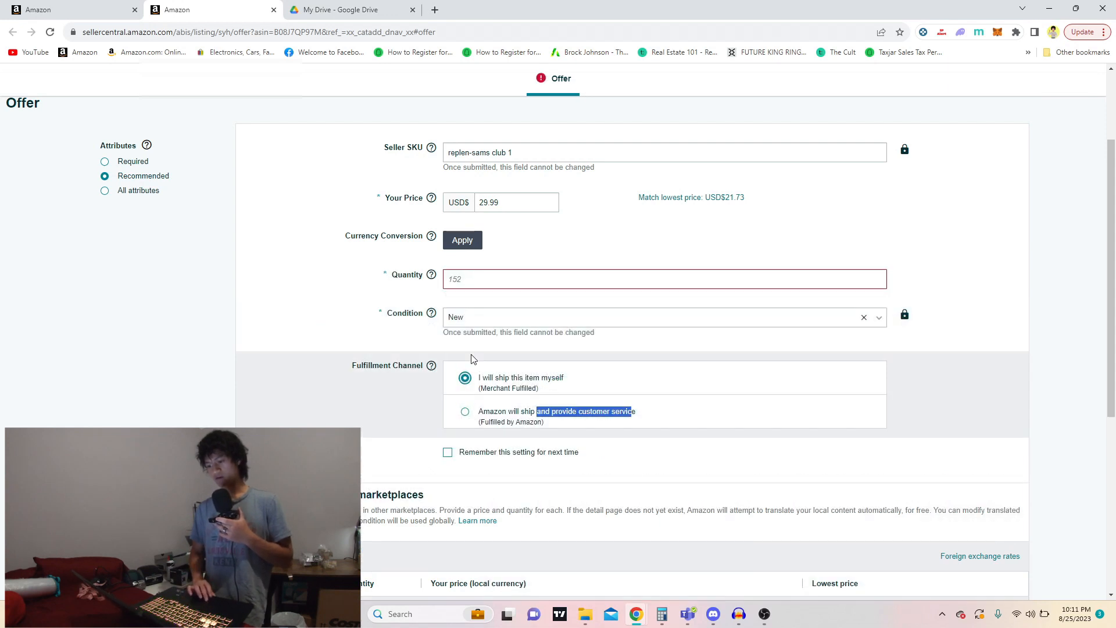
left_click(466, 413)
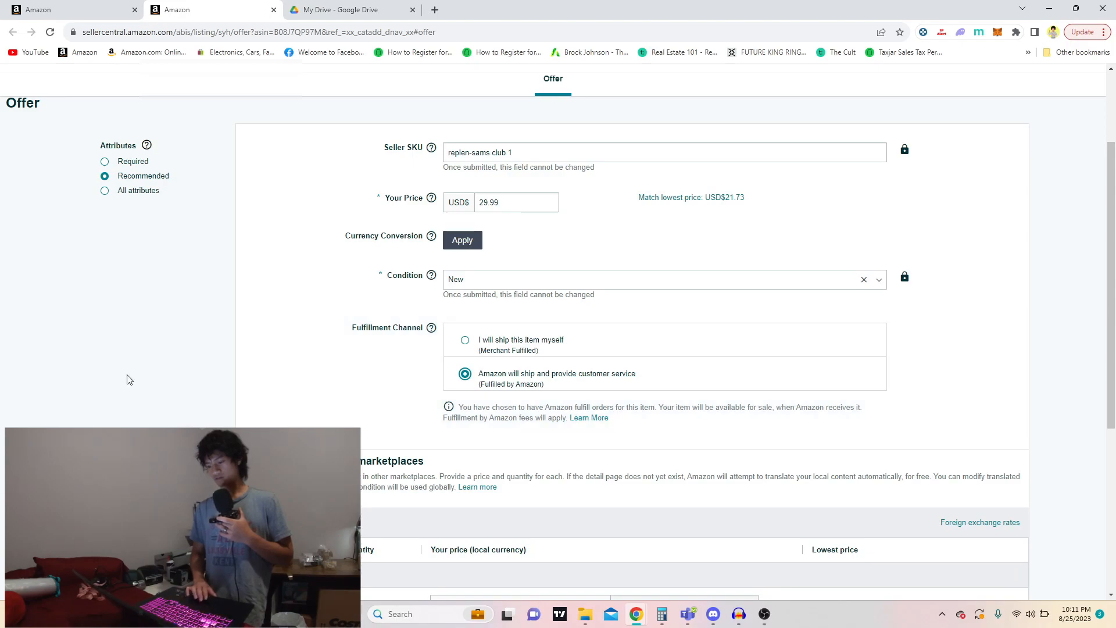
- Review the offer's SKU, price, condition, fulfillment channel and marketplace entries before submitting
scroll(130, 380, "down", 4)
scroll(129, 380, "up", 4)
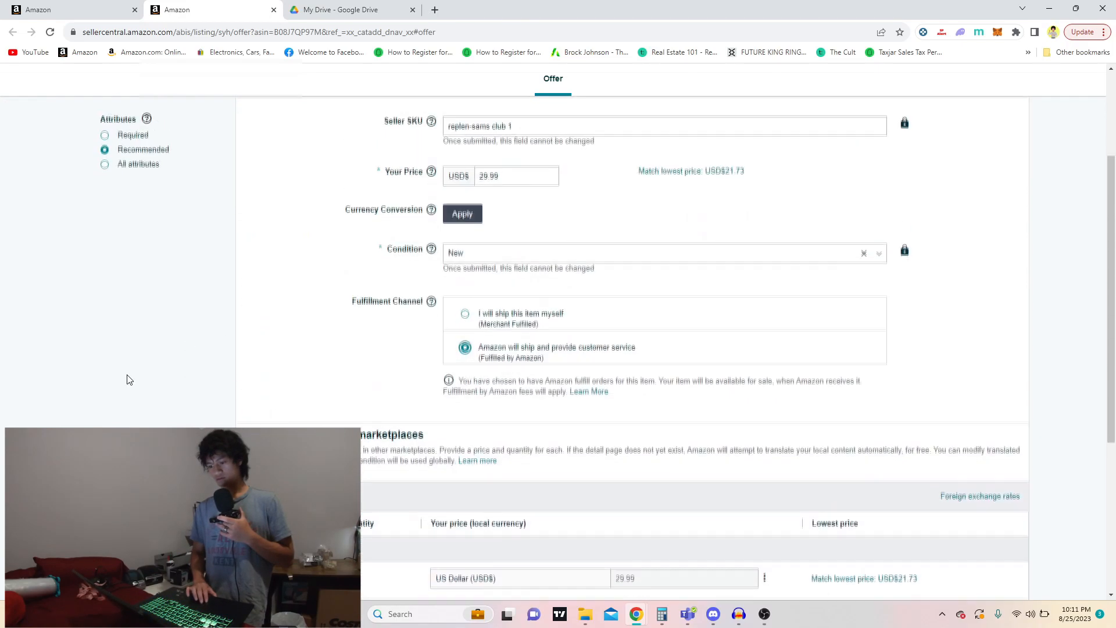
scroll(130, 380, "down", 2)
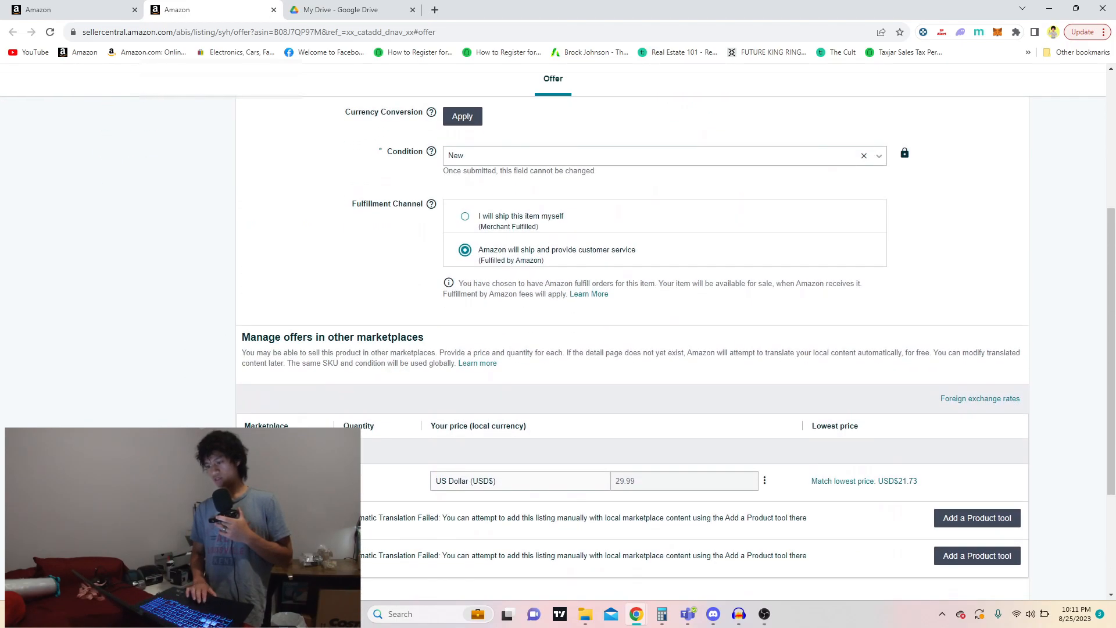
scroll(186, 420, "up", 3)
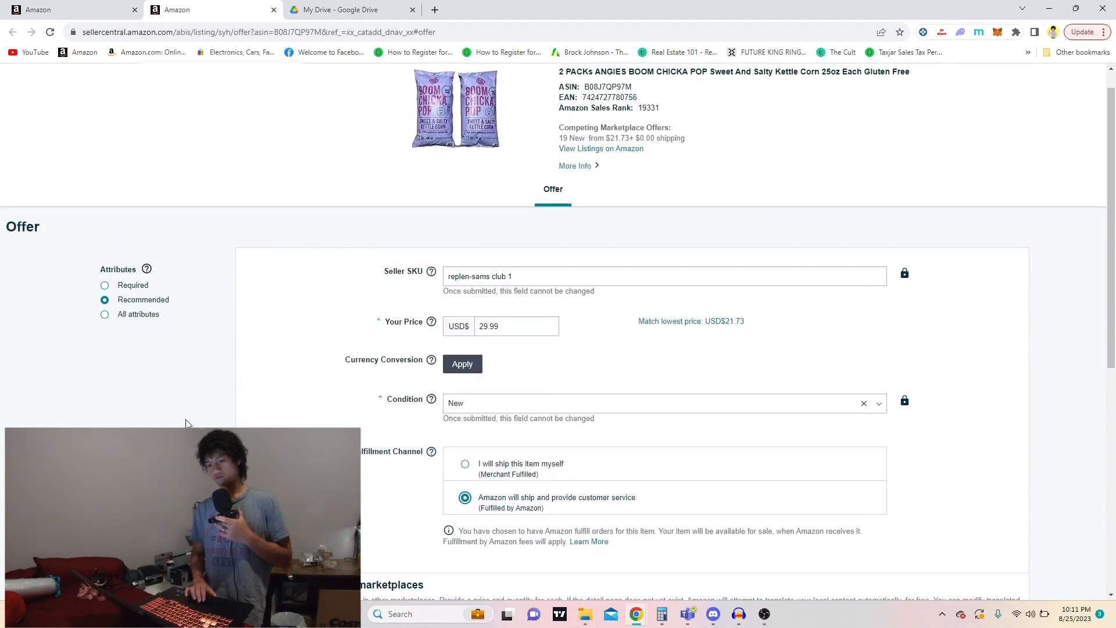
scroll(186, 420, "down", 3)
scroll(186, 420, "up", 2)
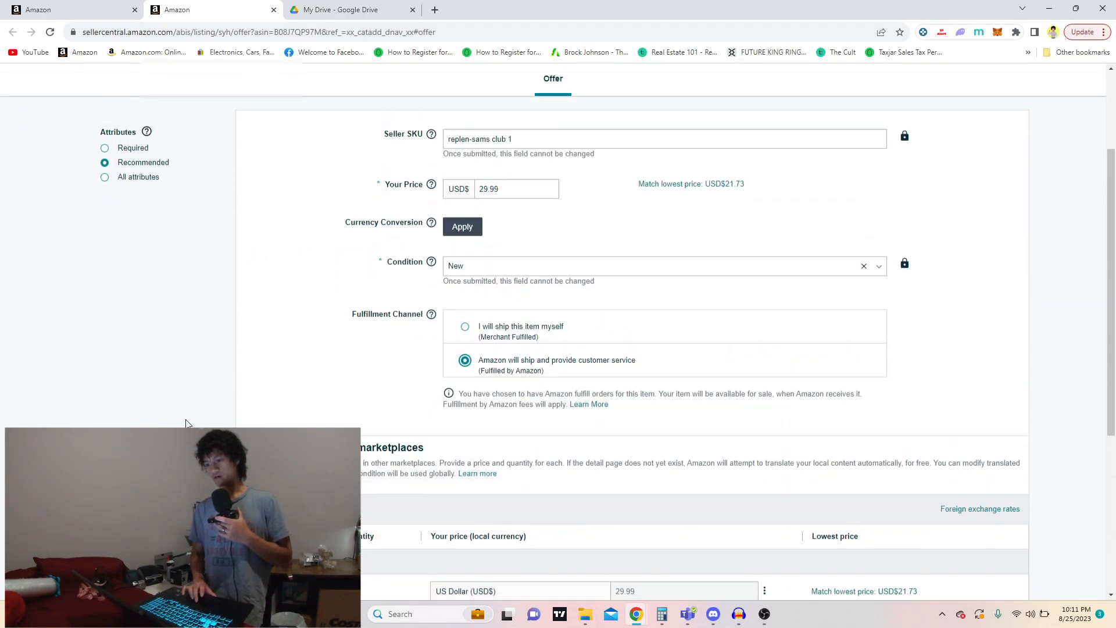
mouse_move(431, 223)
scroll(155, 304, "down", 1)
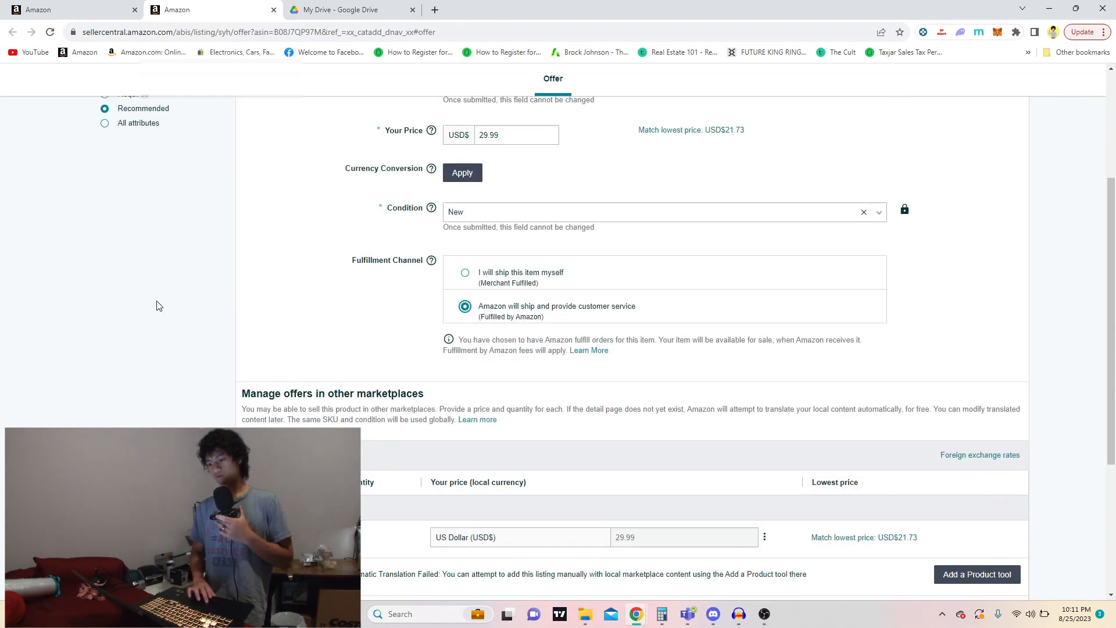
- Save and finish the offer, and list the product as FBA without sending inventory to Amazon
scroll(160, 391, "down", 1)
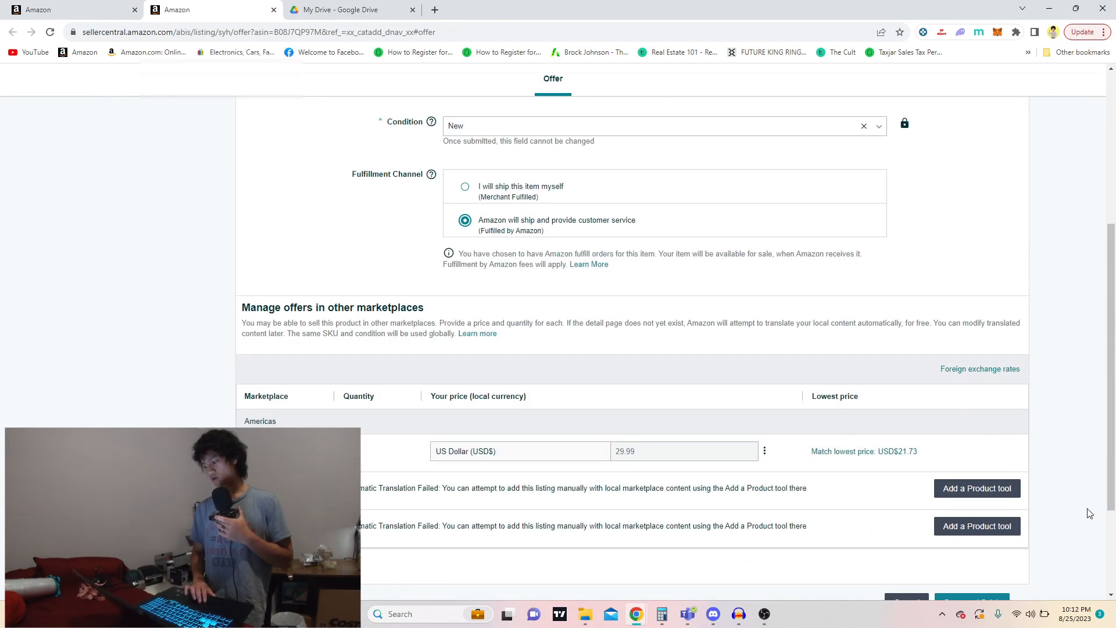
scroll(1090, 513, "down", 1)
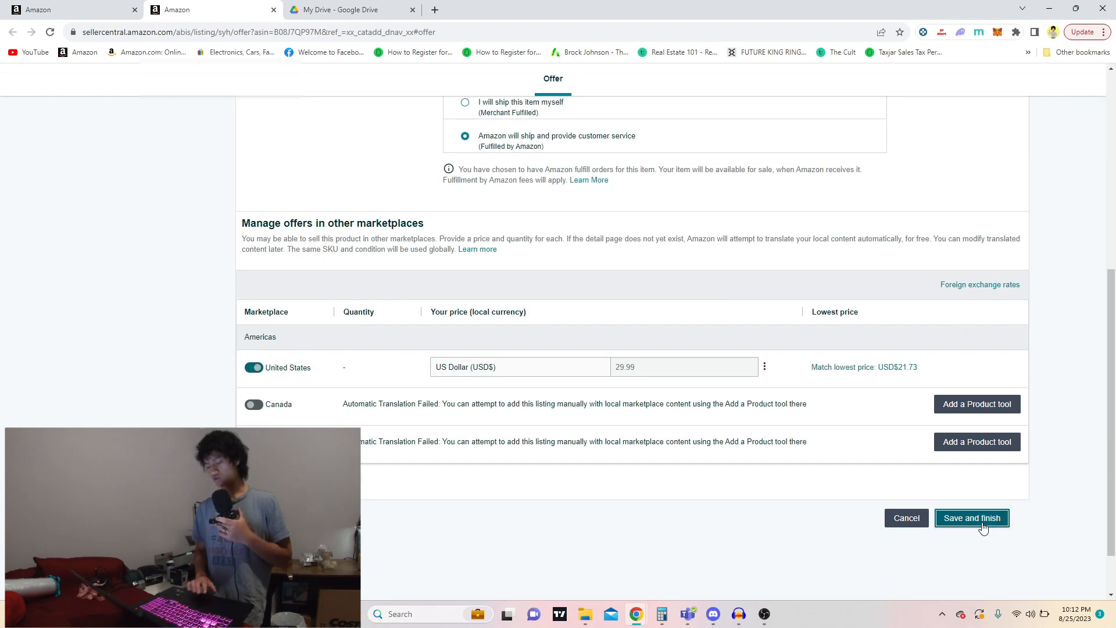
left_click(980, 519)
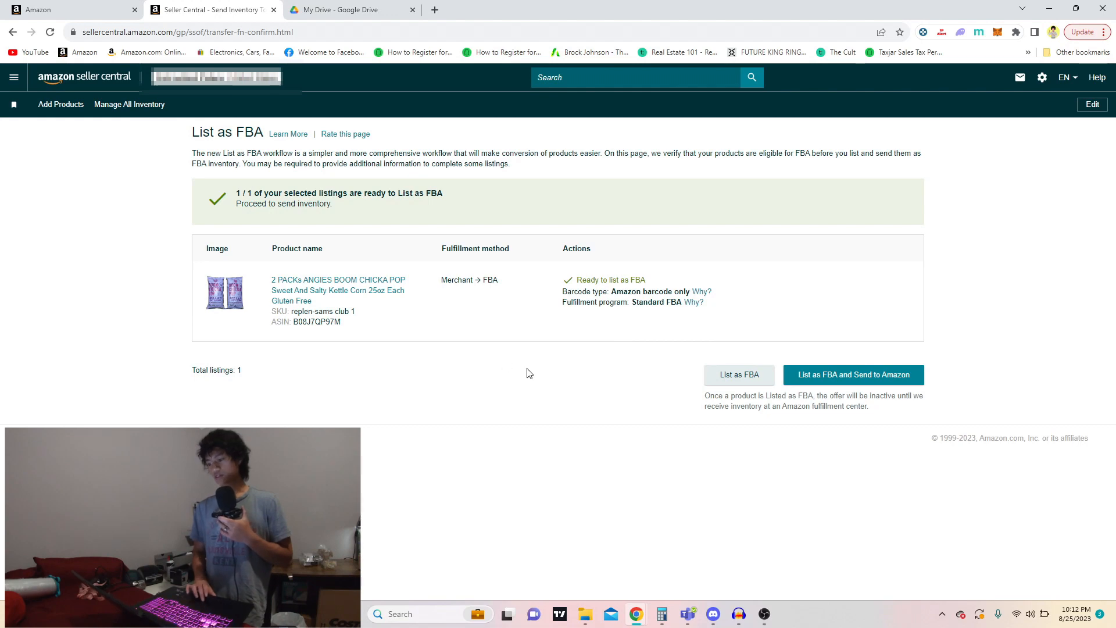
left_click(737, 377)
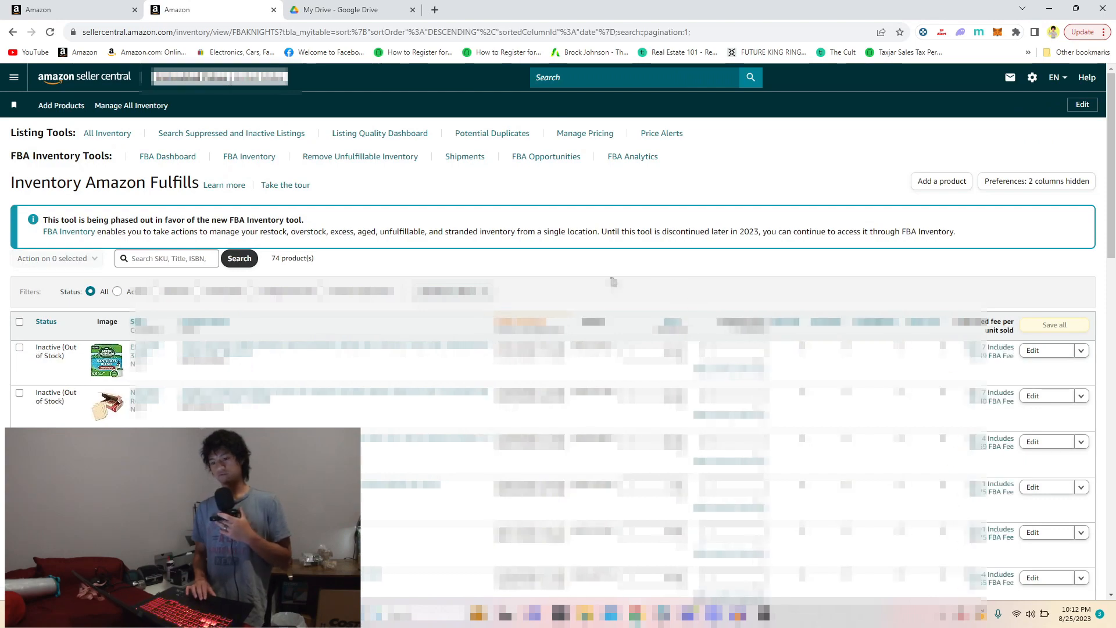
- Look through the Inventory Amazon Fulfills product list and return to the Seller Central home page
scroll(625, 281, "down", 2)
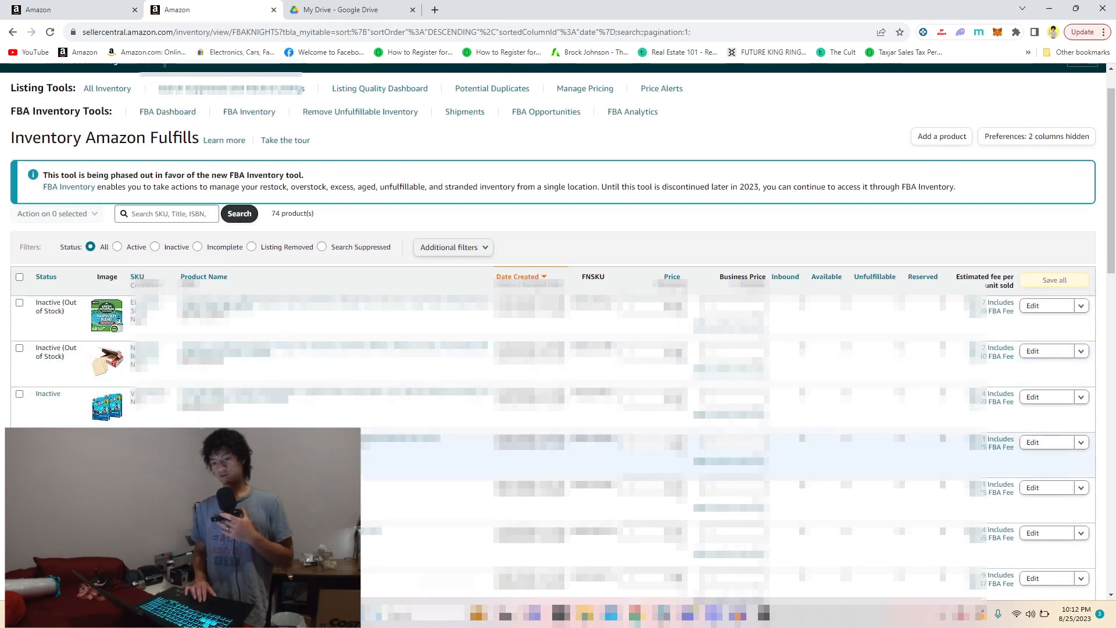
scroll(157, 275, "up", 1)
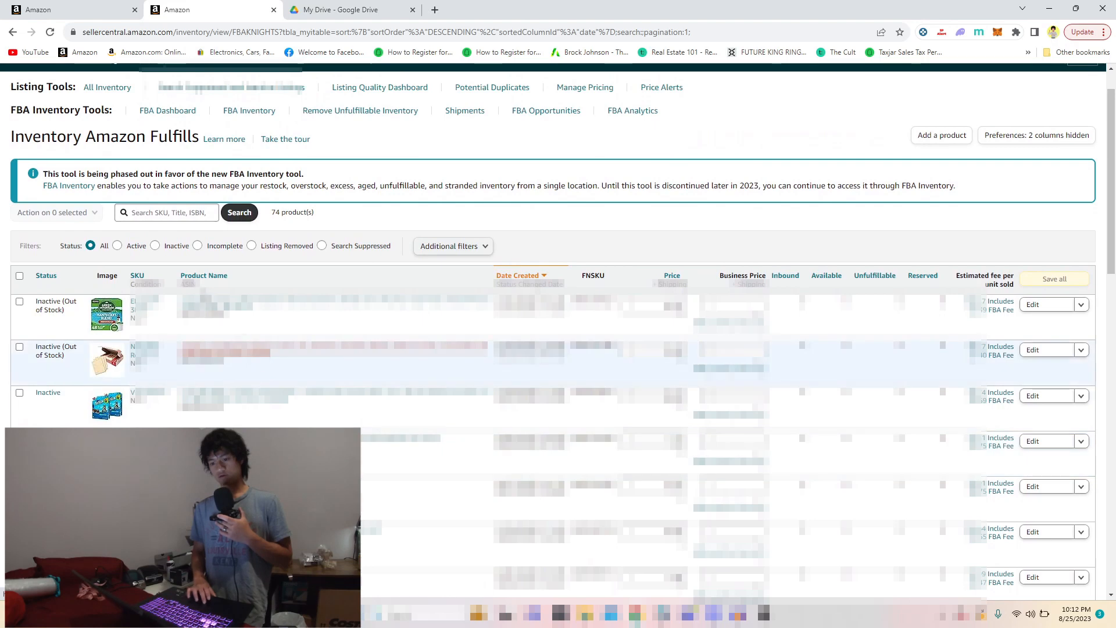
scroll(154, 277, "up", 1)
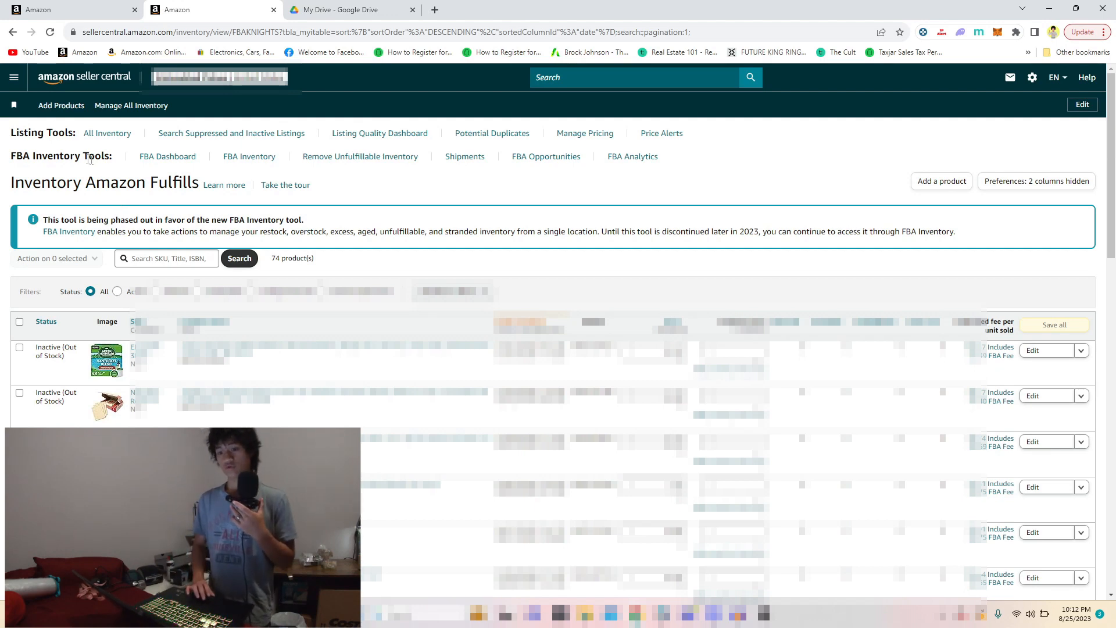
left_click(79, 81)
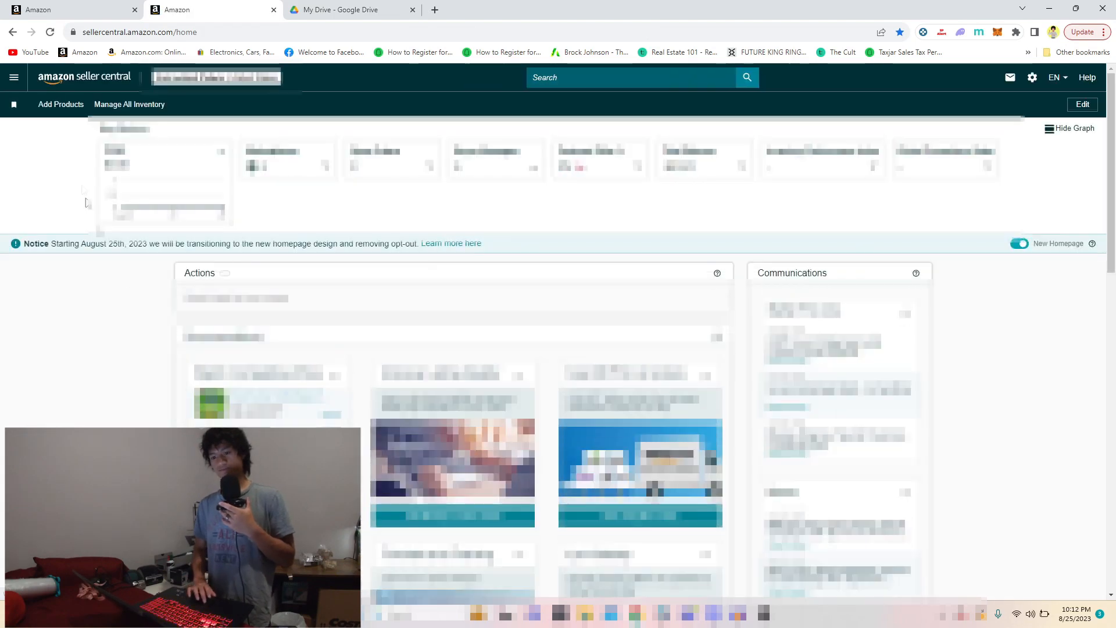
- Open the Manage All Inventory page and filter the listings to those with Inactive status
left_click(14, 77)
mouse_move(59, 142)
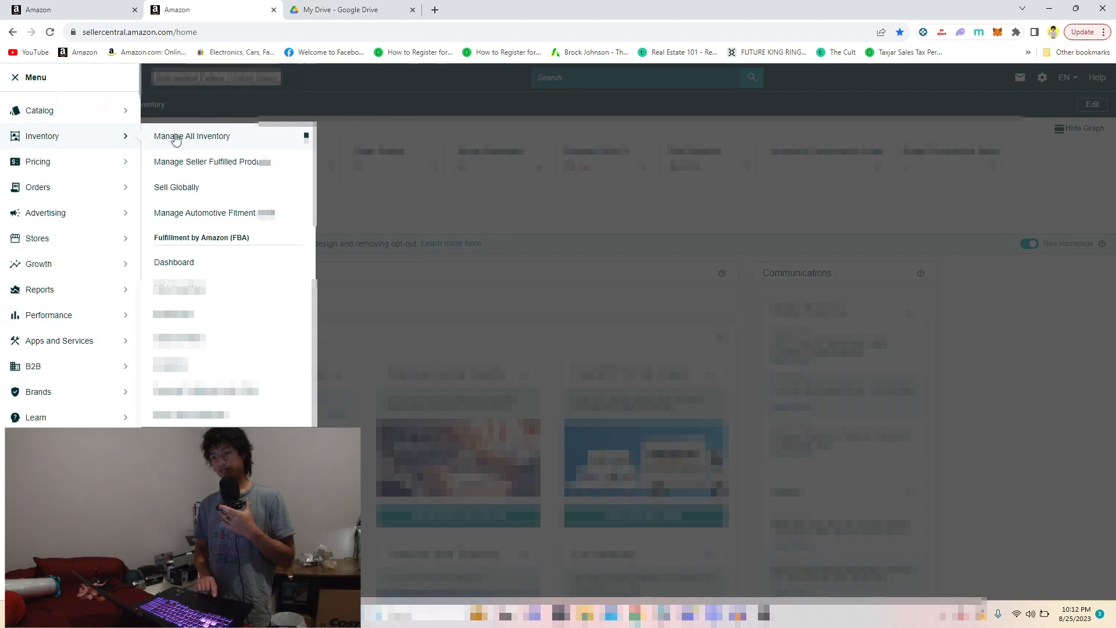
left_click(177, 139)
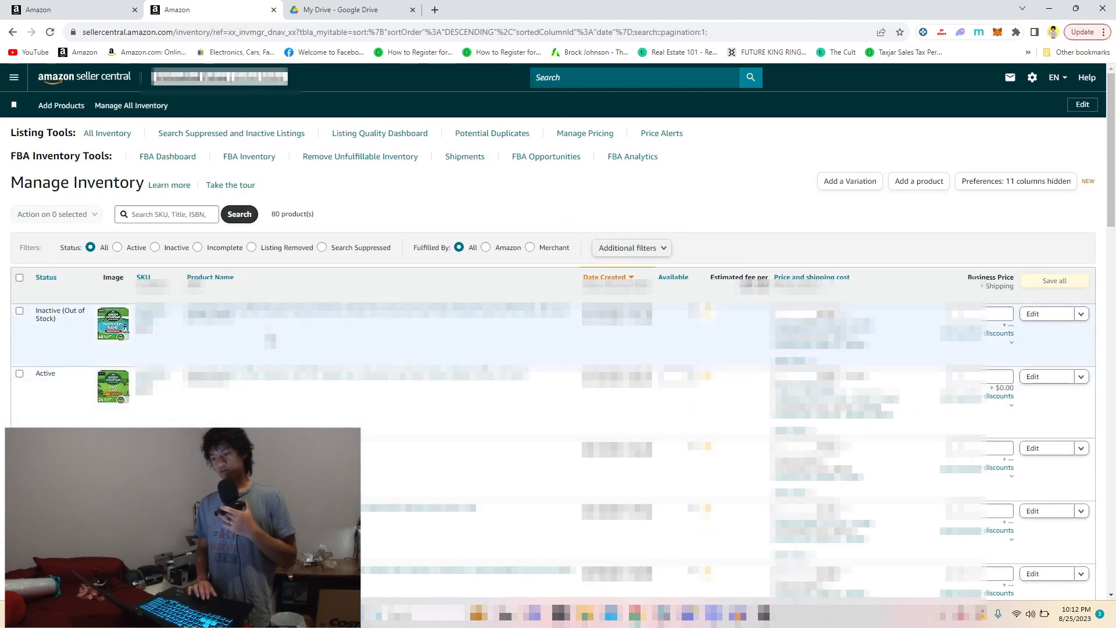
scroll(553, 335, "down", 2)
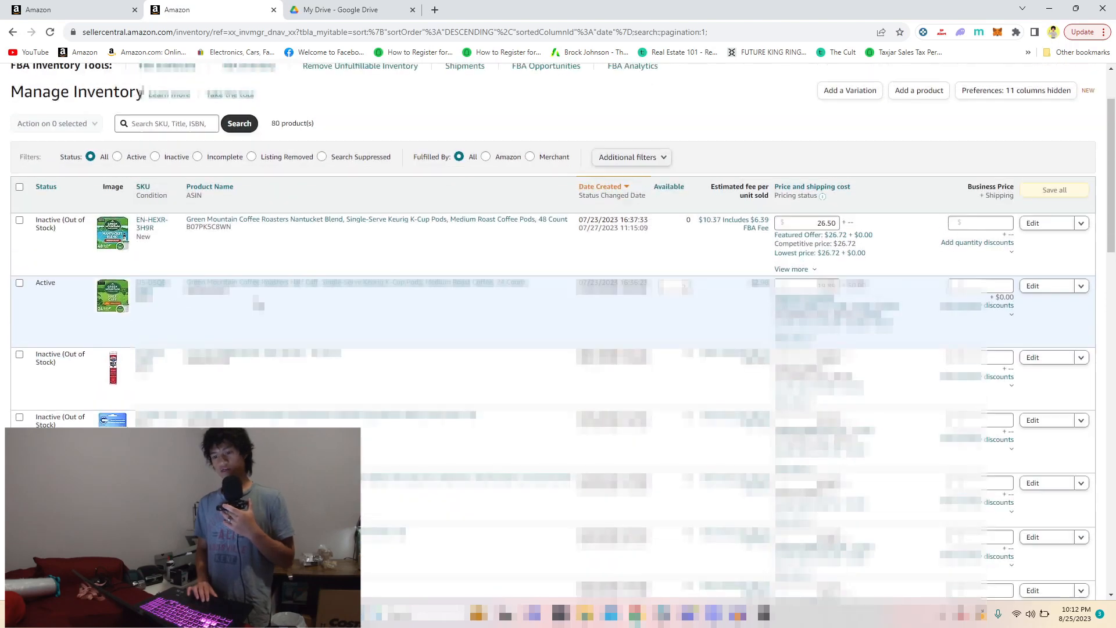
scroll(219, 217, "up", 1)
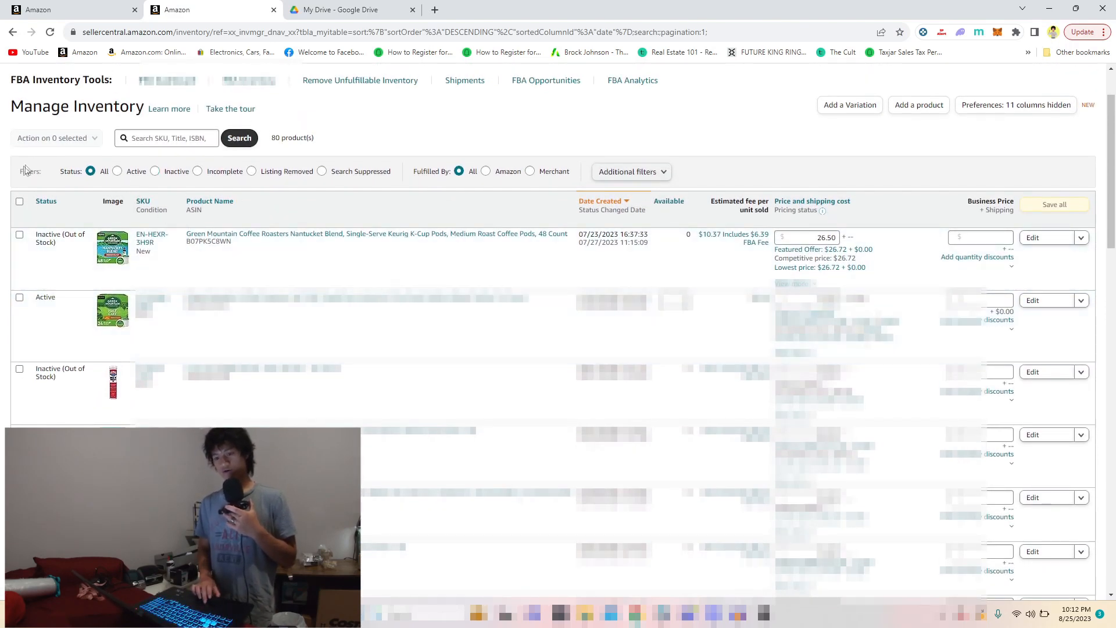
left_click(154, 172)
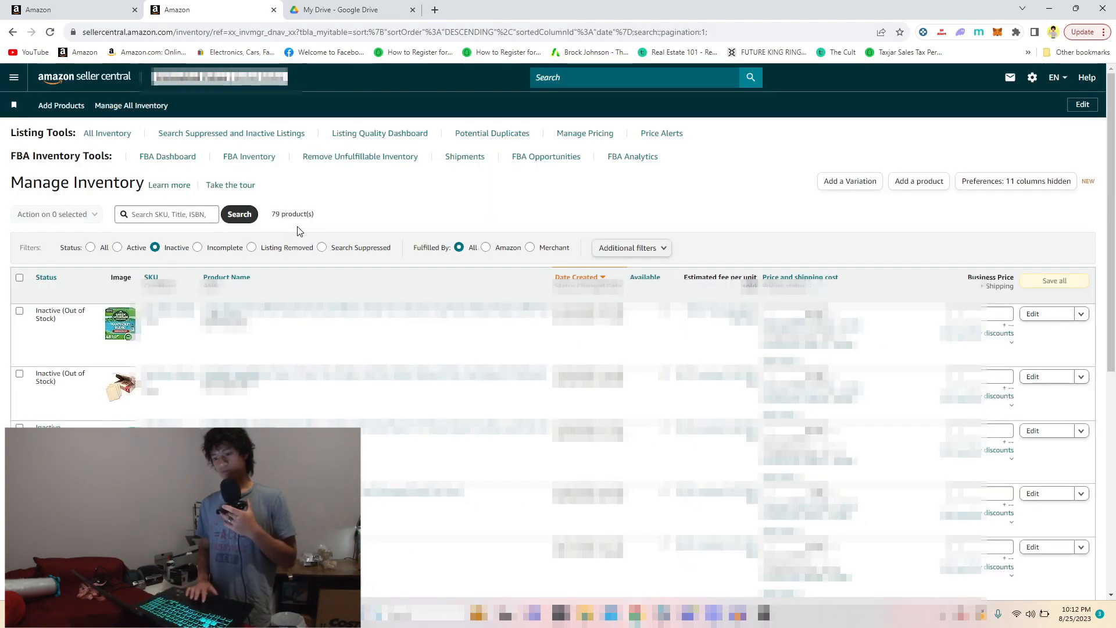
- Select the Joseph's Lavash Bread, Pellon 987F Fusible Fleece and Command light clips listings among the inactive products
scroll(297, 236, "down", 2)
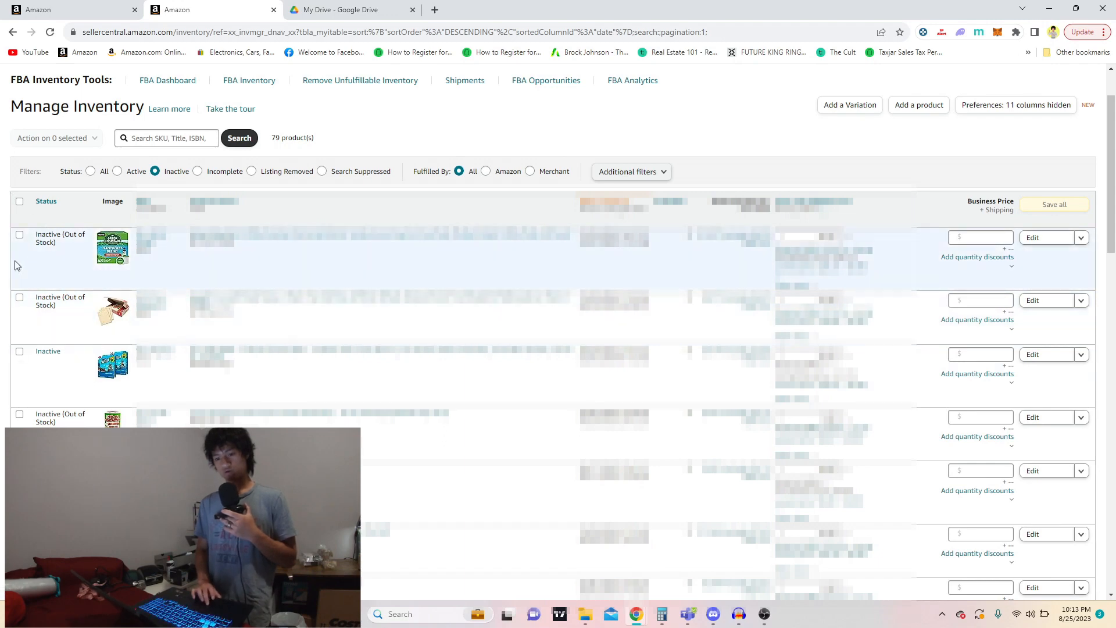
left_click(20, 236)
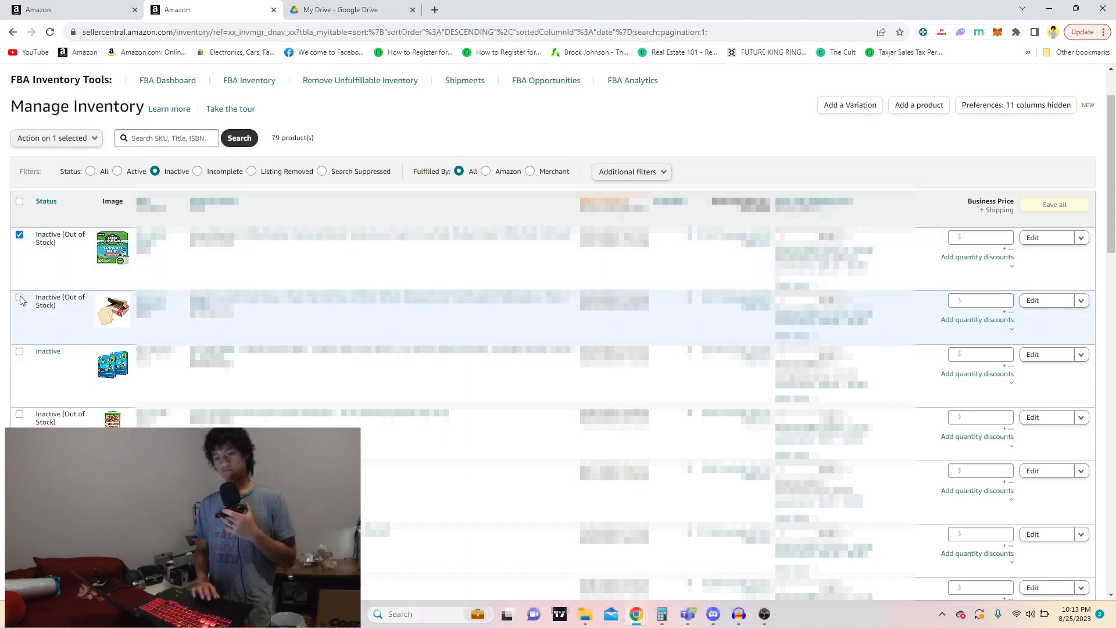
left_click(20, 415)
scroll(558, 332, "up", 3)
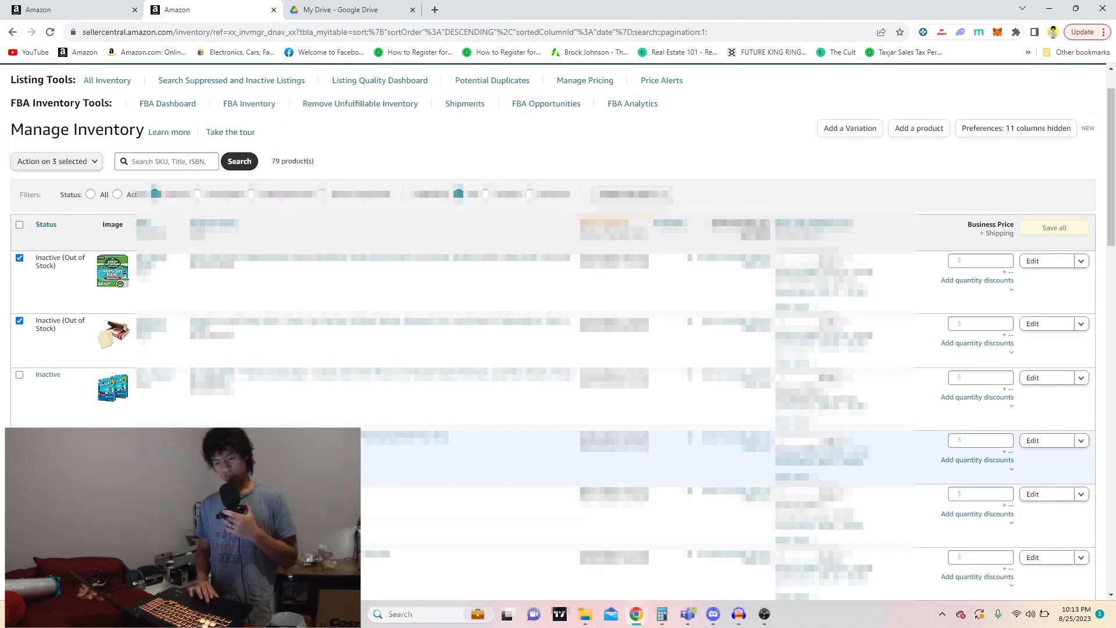
scroll(558, 331, "down", 1)
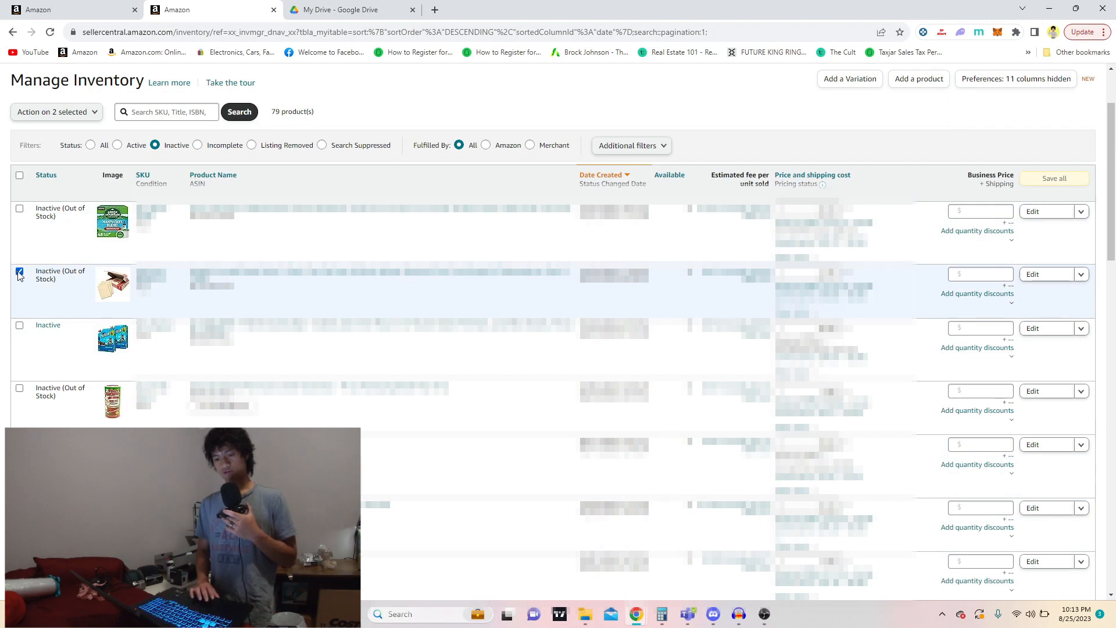
scroll(24, 283, "down", 3)
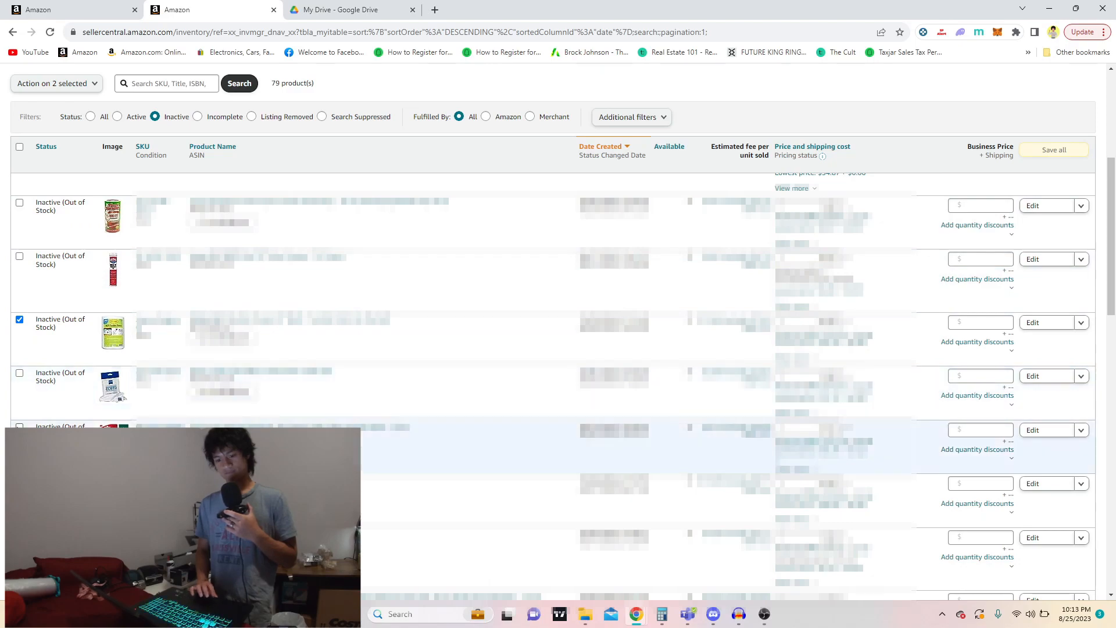
scroll(88, 447, "up", 5)
scroll(87, 446, "down", 3)
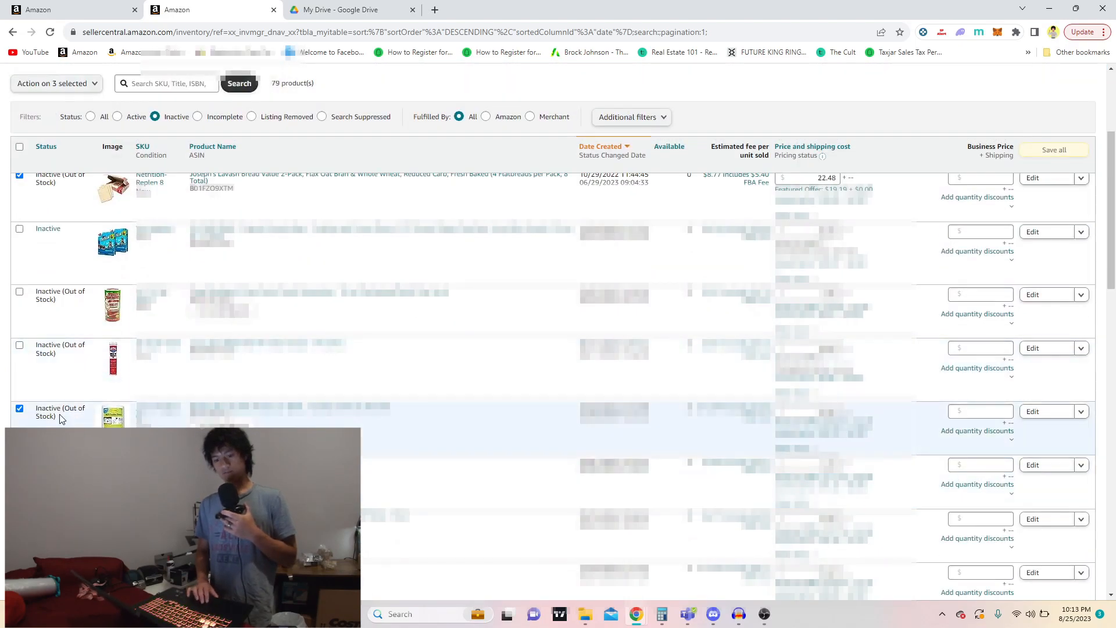
- Apply Send/replenish inventory to the selected listings and continue to the Send to Amazon workflow
scroll(76, 407, "up", 3)
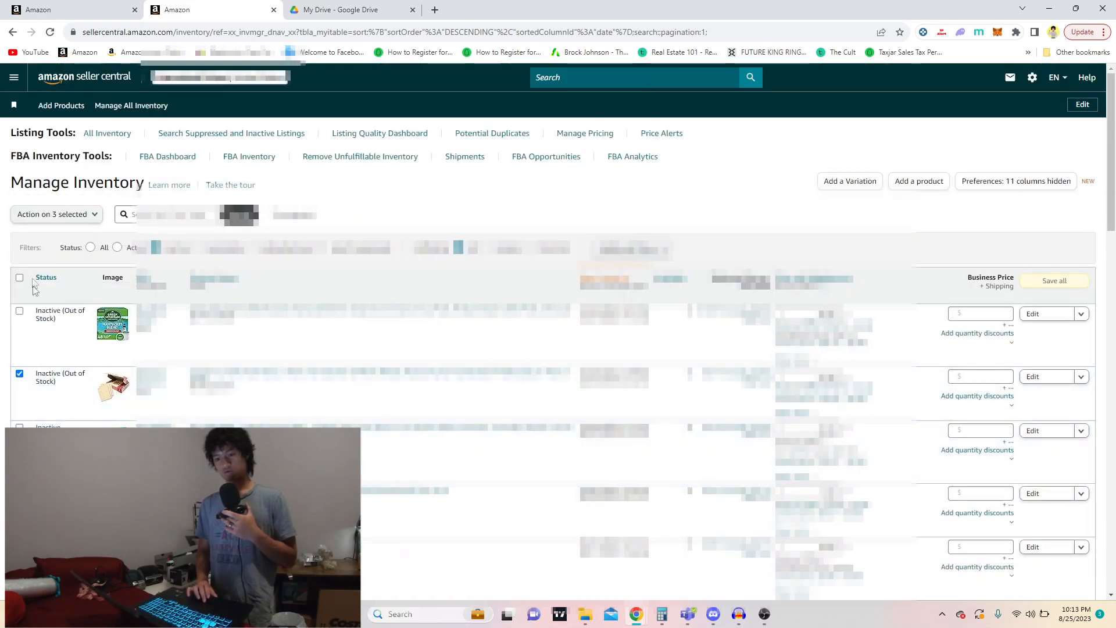
scroll(71, 370, "down", 2)
scroll(70, 370, "up", 2)
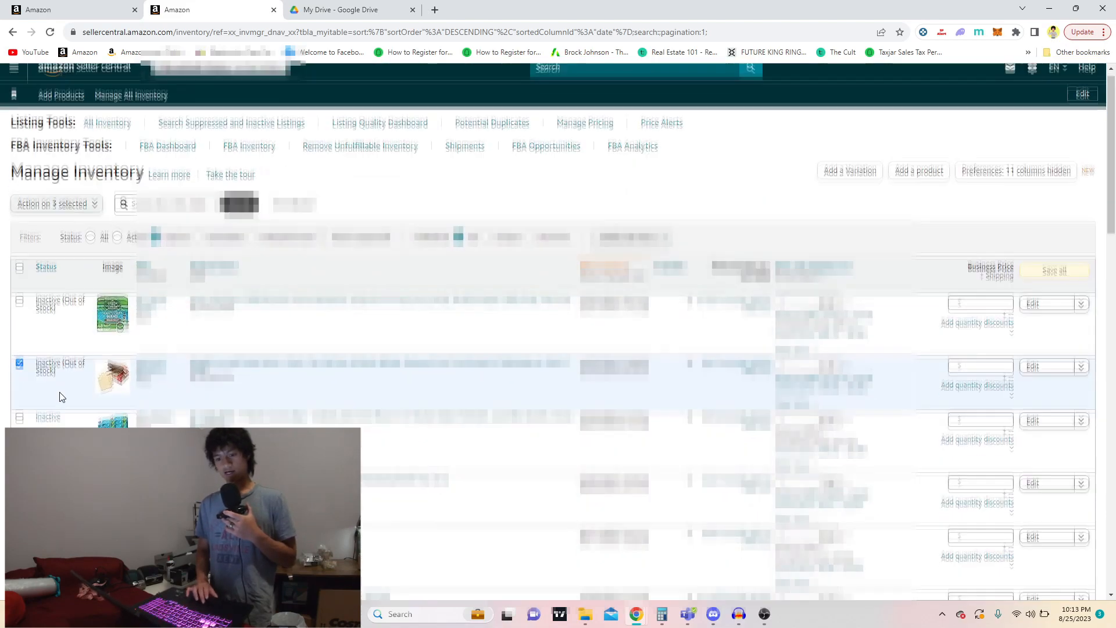
scroll(53, 349, "down", 2)
scroll(41, 326, "down", 1)
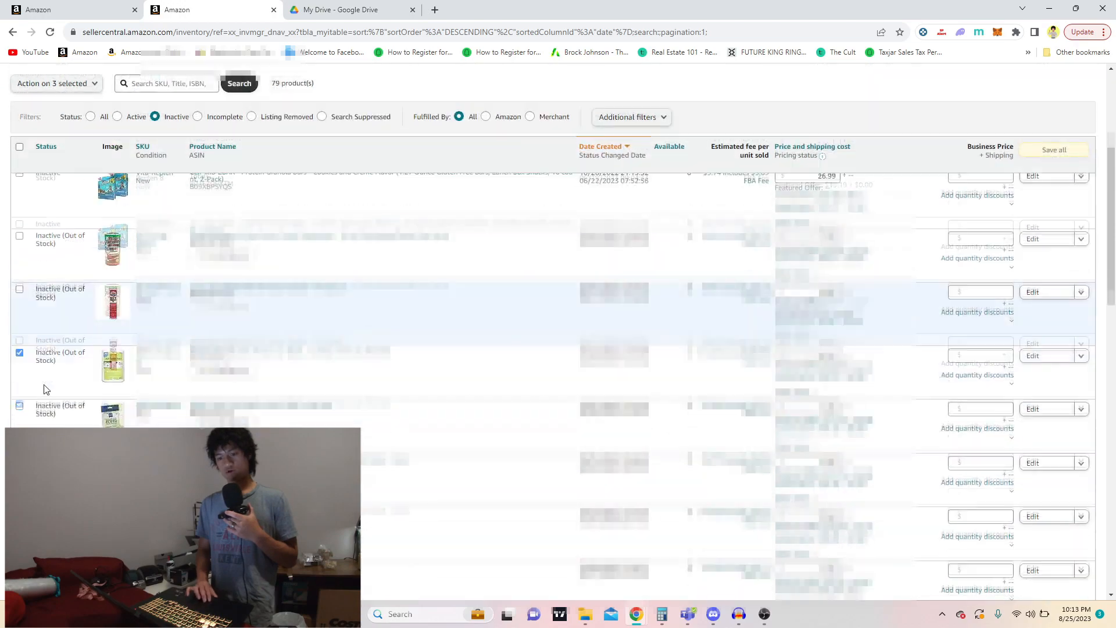
scroll(45, 388, "up", 2)
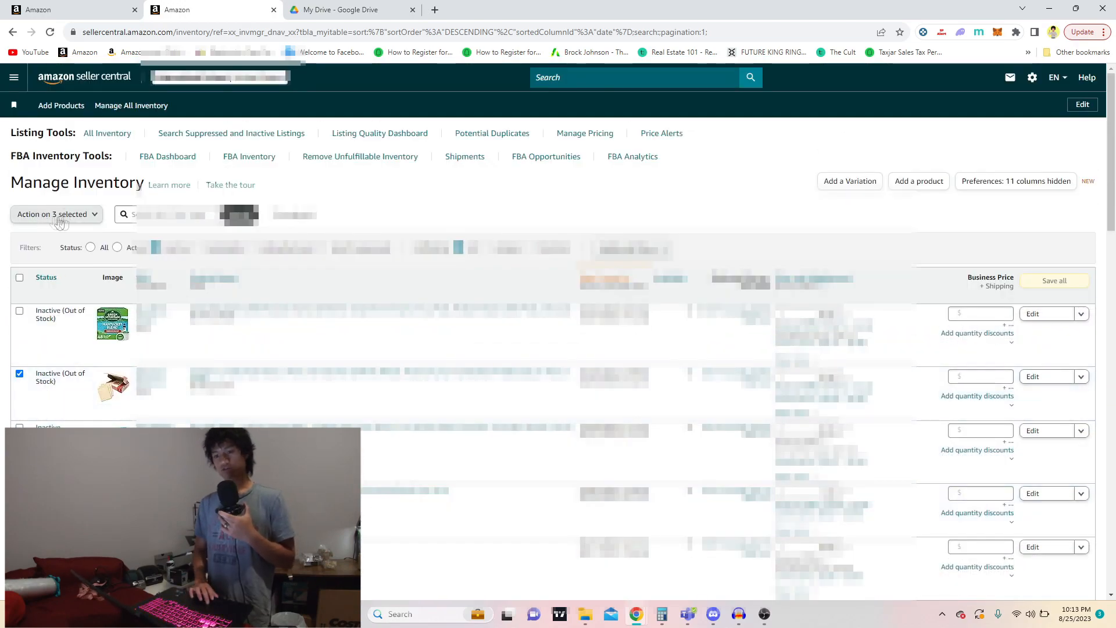
left_click(65, 215)
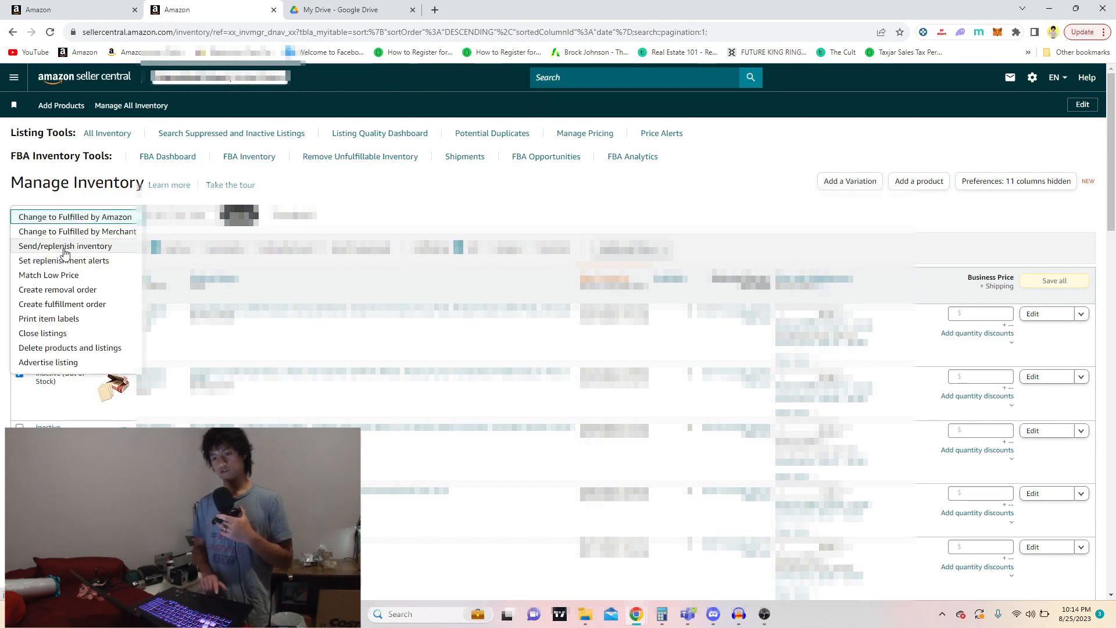
left_click(65, 246)
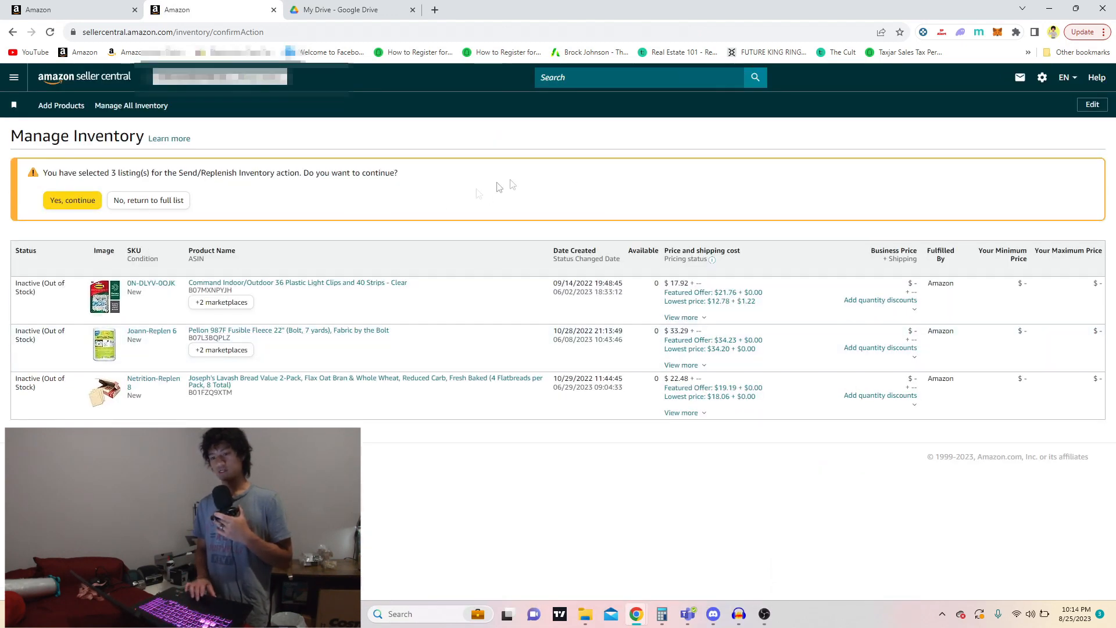
left_click(74, 201)
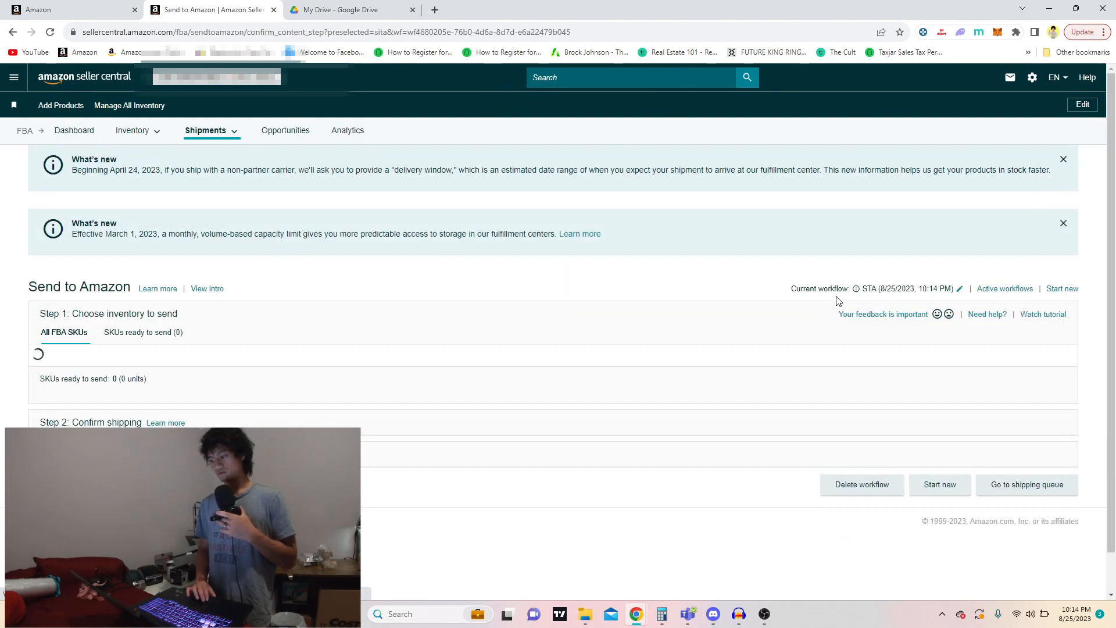
- Set the quantity to send to 1 unit for the Command light clips and 2 units for the Pellon fusible fleece
scroll(837, 300, "down", 3)
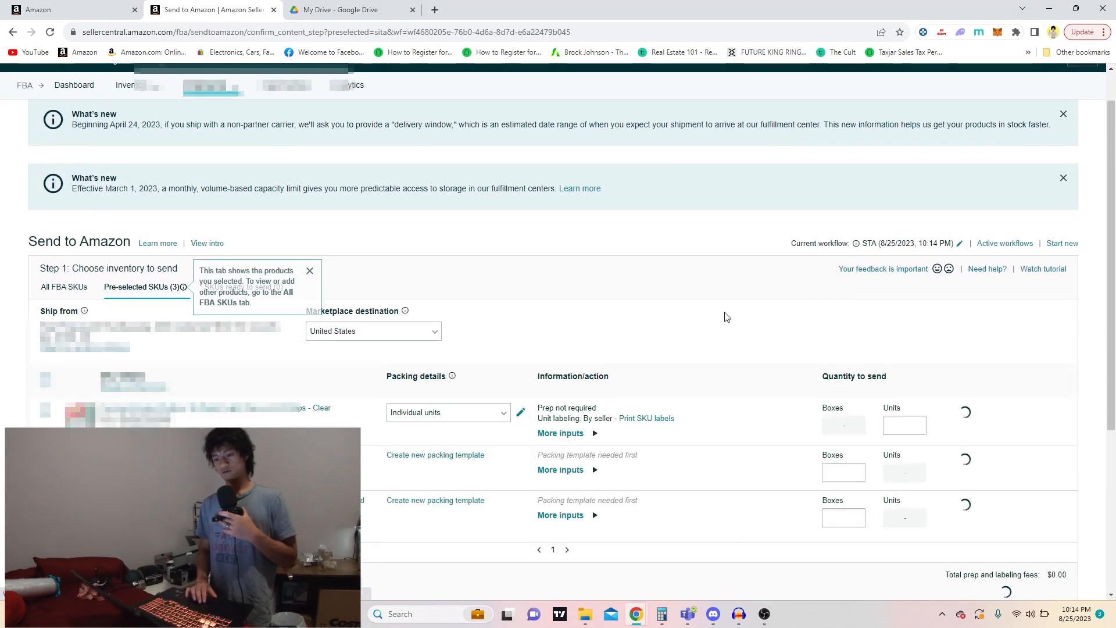
scroll(727, 316, "down", 3)
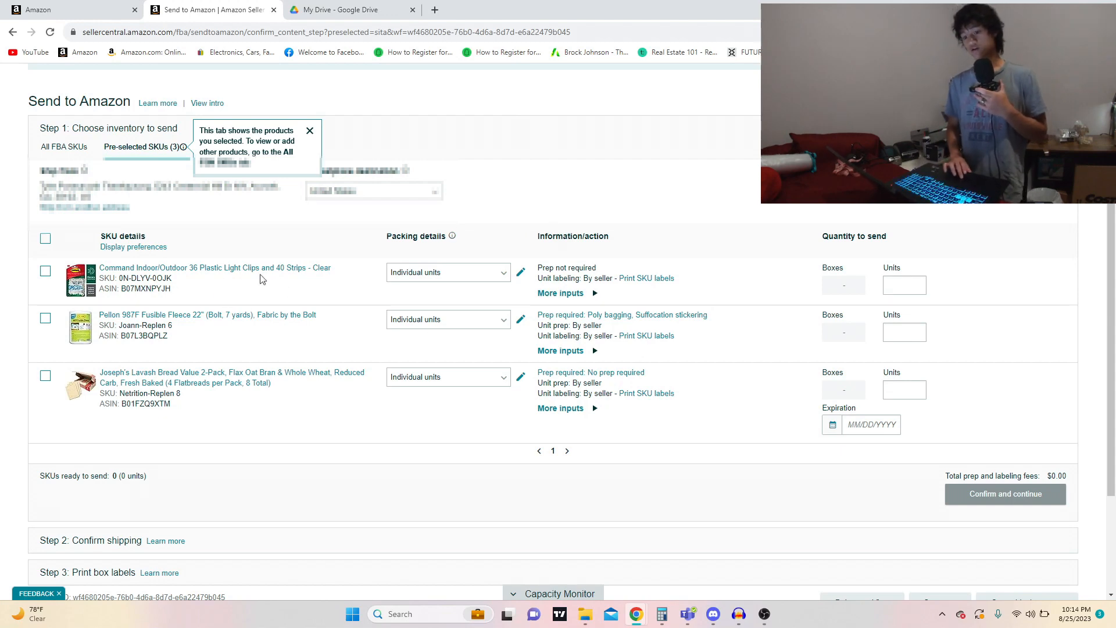
left_click(896, 287)
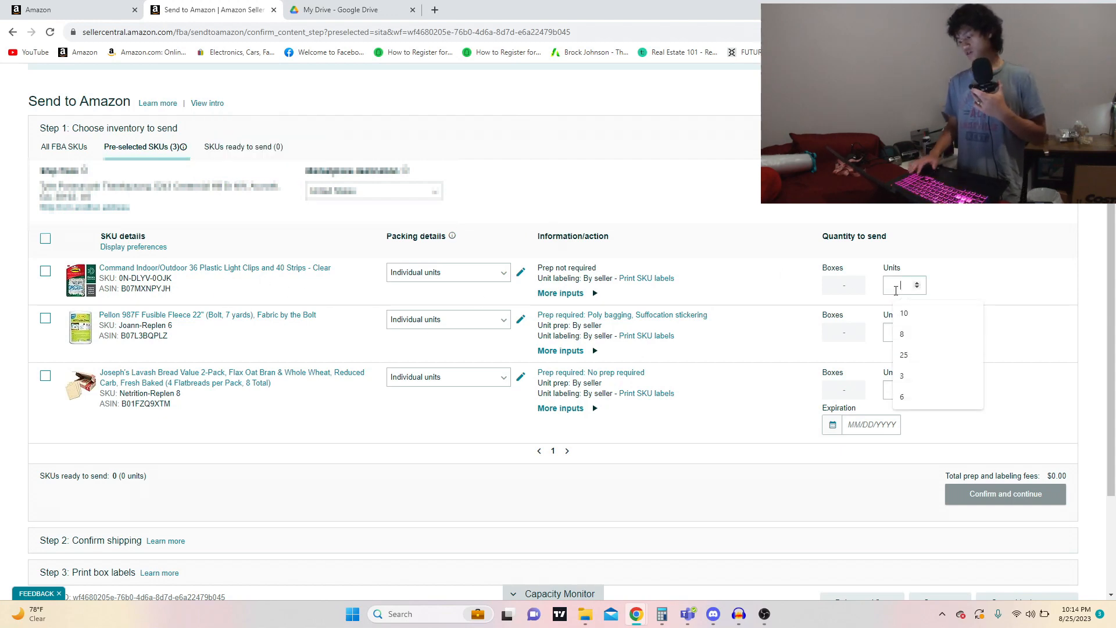
type("1")
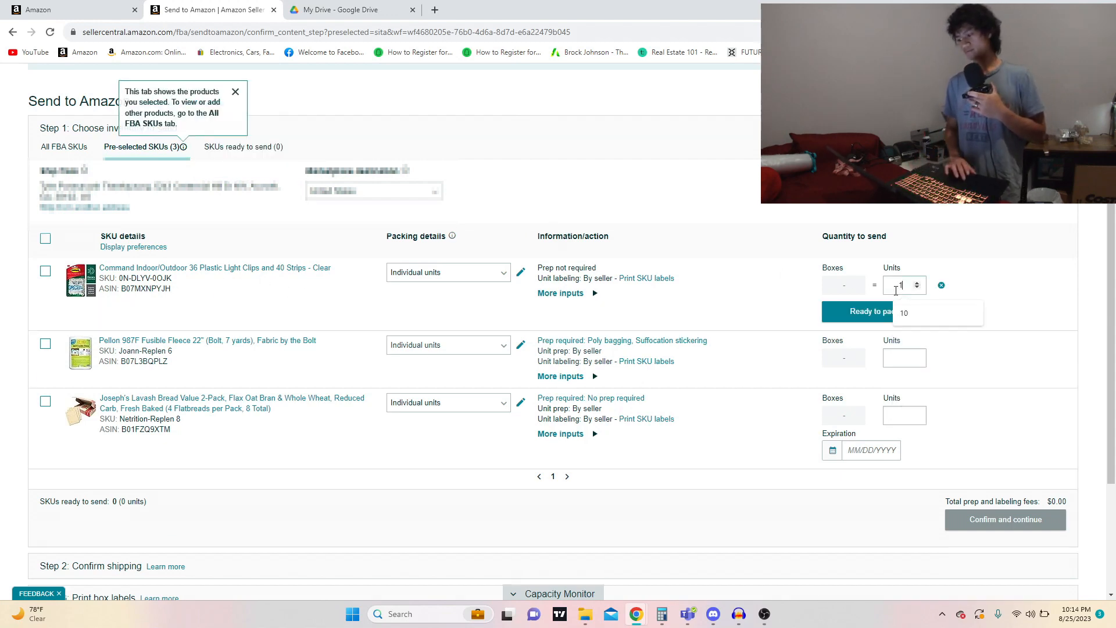
left_click(979, 289)
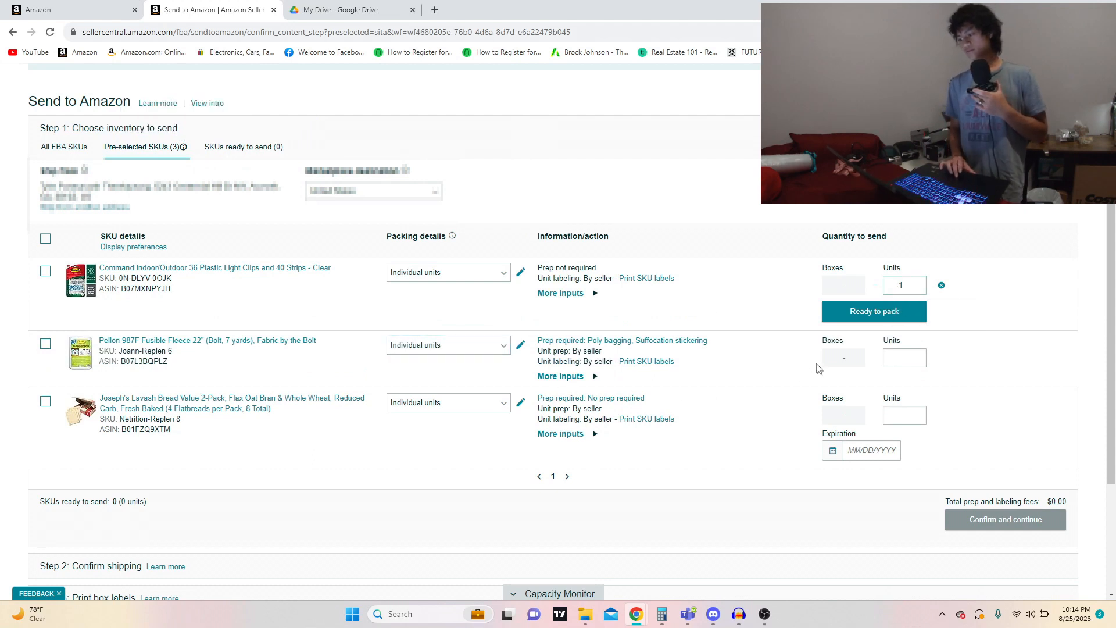
left_click(888, 359)
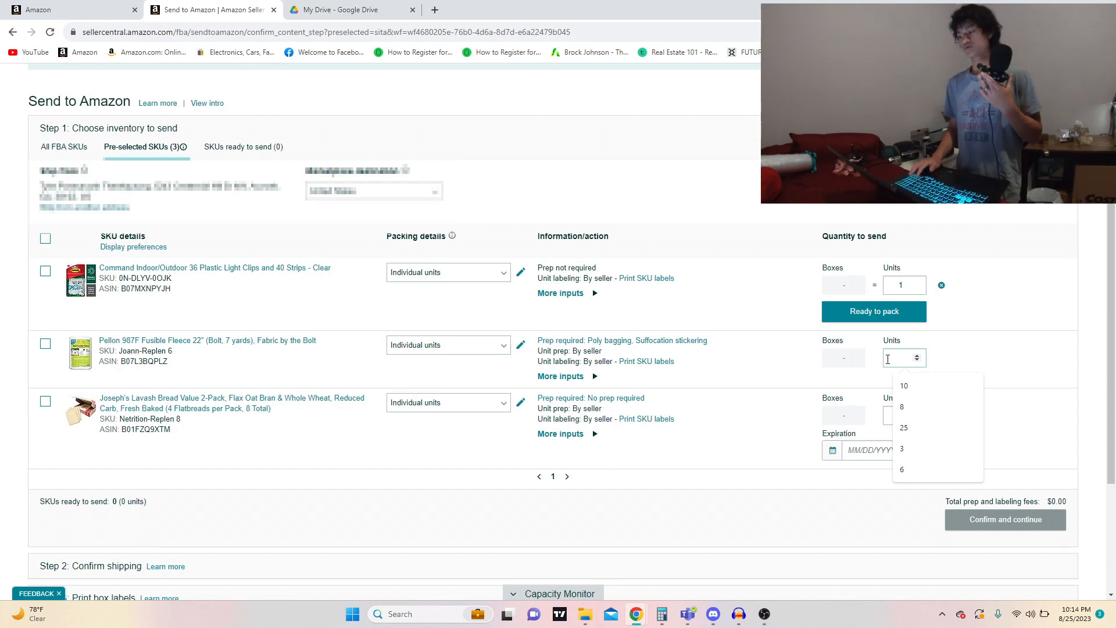
type("2")
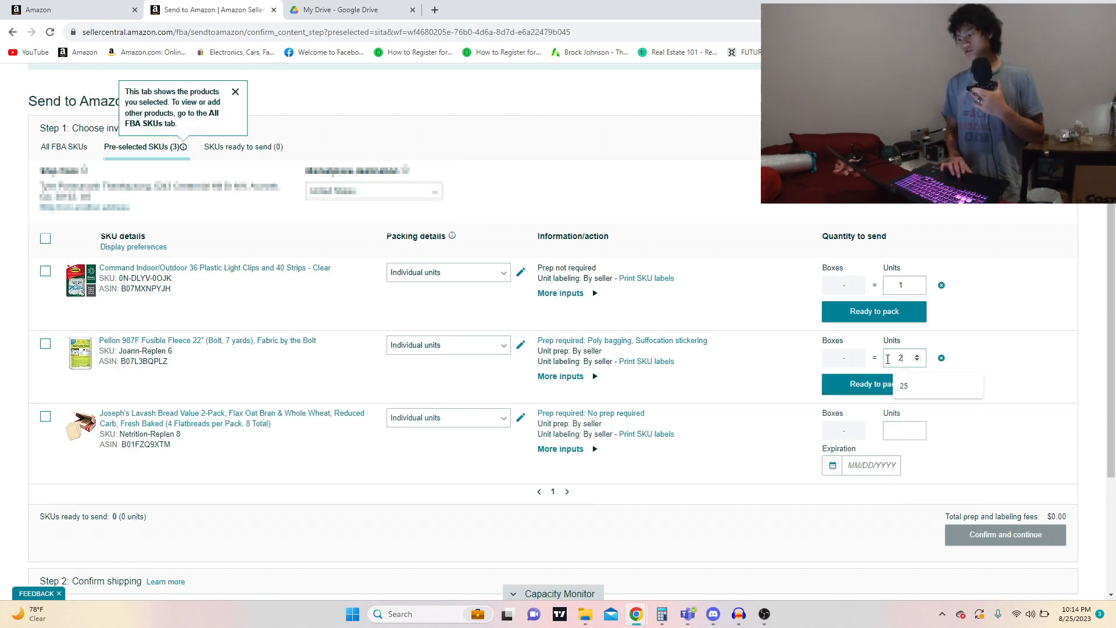
- Set the quantity to send for the Joseph's Lavash Bread to 1 unit
left_click(901, 436)
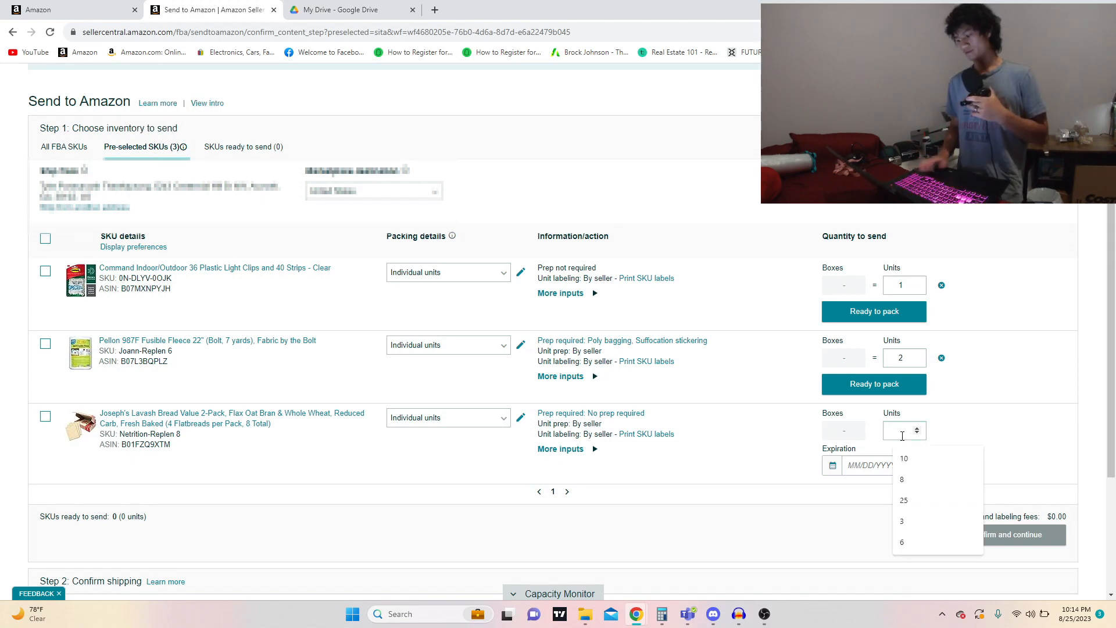
type("3")
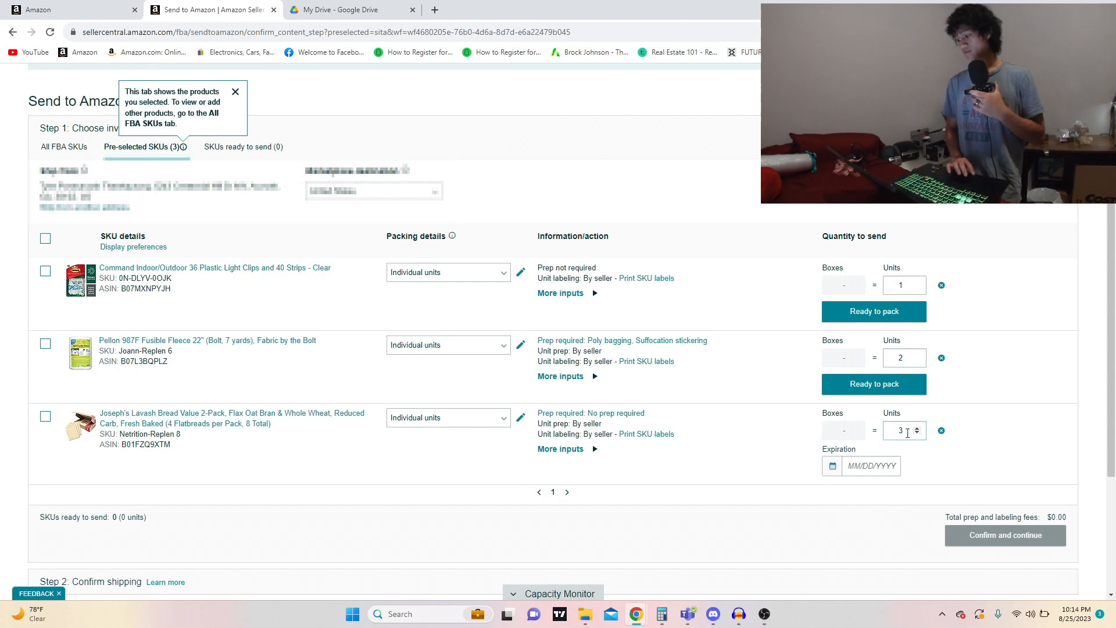
left_click_drag(904, 432, 877, 433)
type("1")
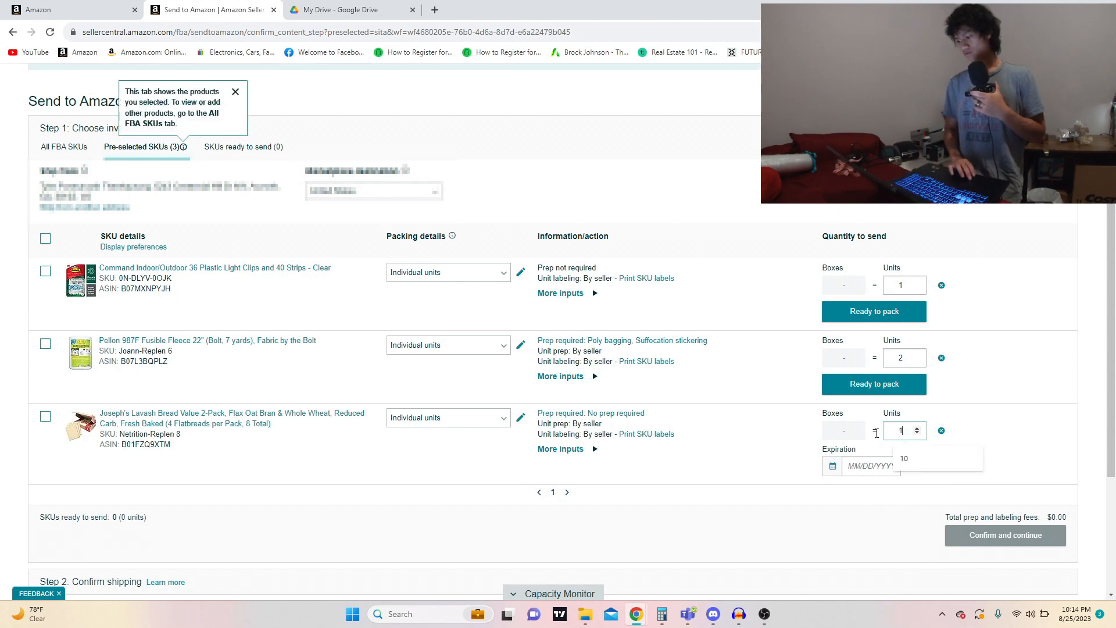
left_click(887, 522)
- Set the expiration date of the Joseph's Lavash Bread to 1/10/2024
left_click(835, 470)
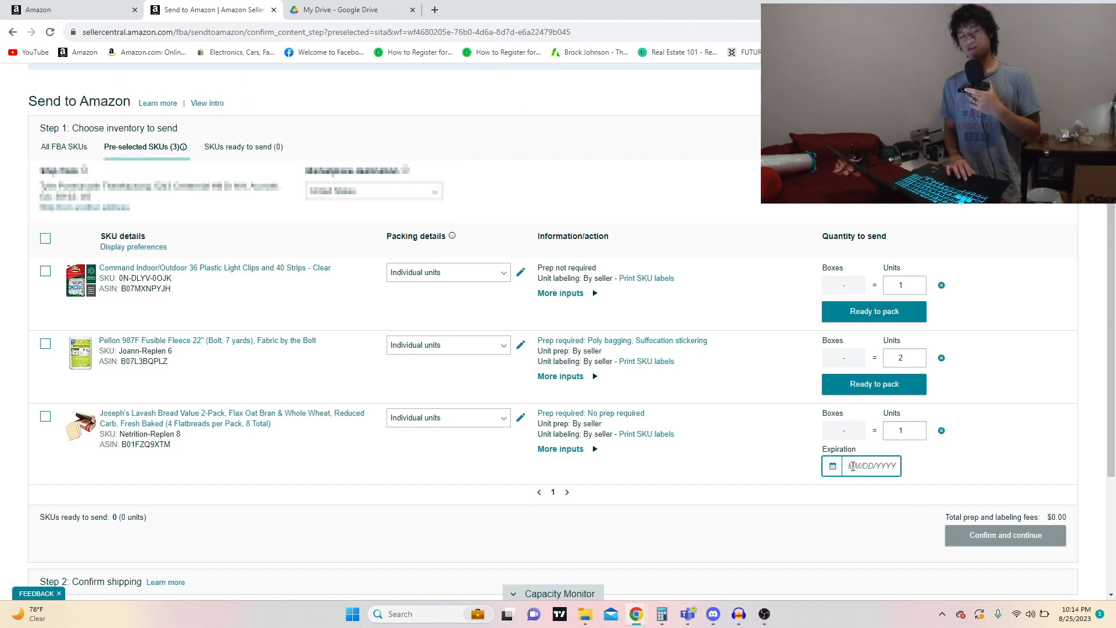
left_click(832, 467)
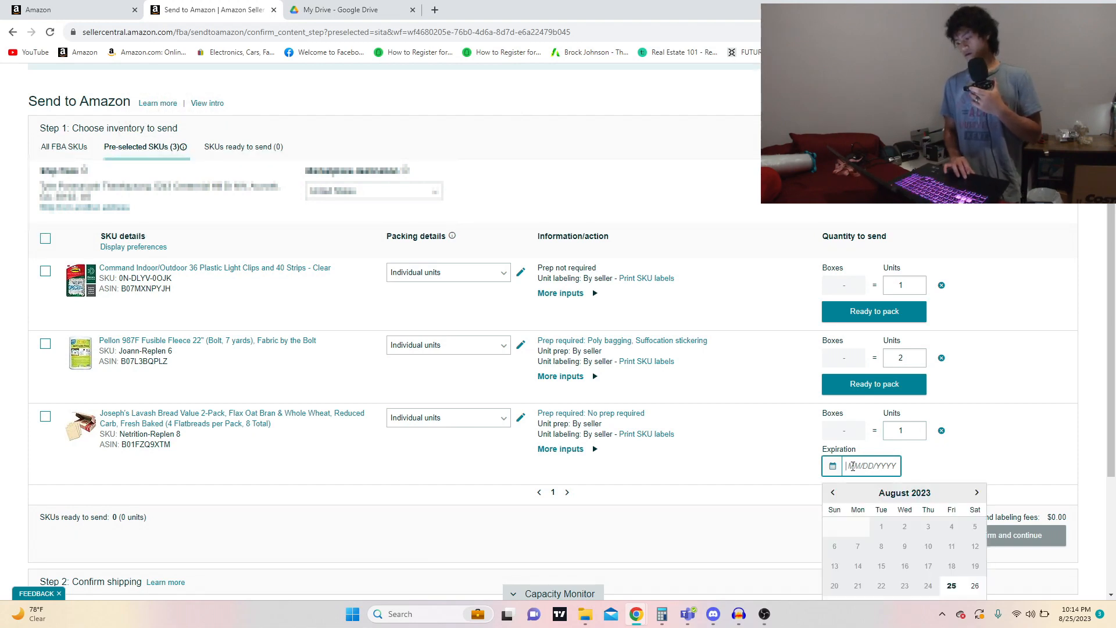
scroll(870, 500, "down", 2)
left_click(977, 393)
left_click(977, 393)
left_click(977, 393)
left_click(977, 393)
left_click(977, 394)
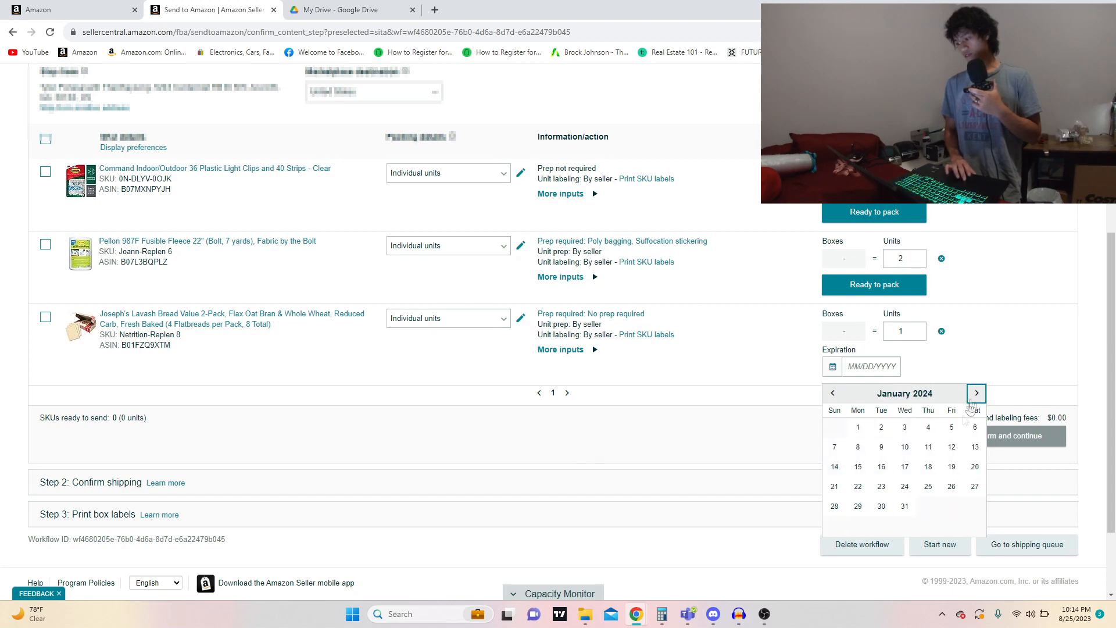
left_click(905, 448)
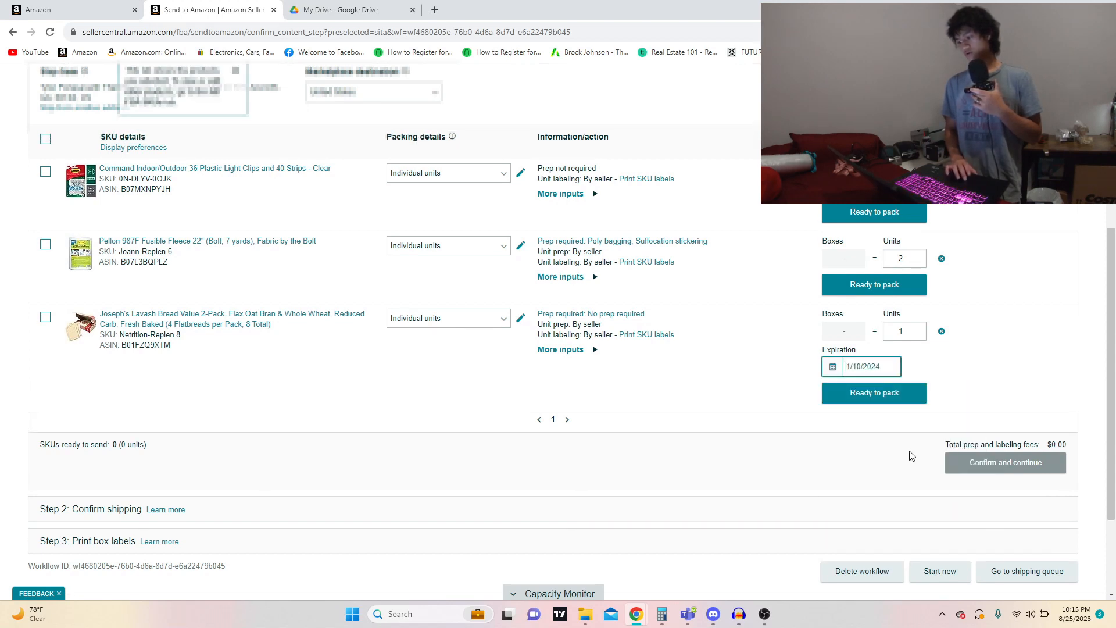
- Change the Pellon fusible fleece's prep category to Sold as set, mark it as not fragile, and save its packing details
scroll(820, 460, "up", 1)
scroll(818, 459, "up", 1)
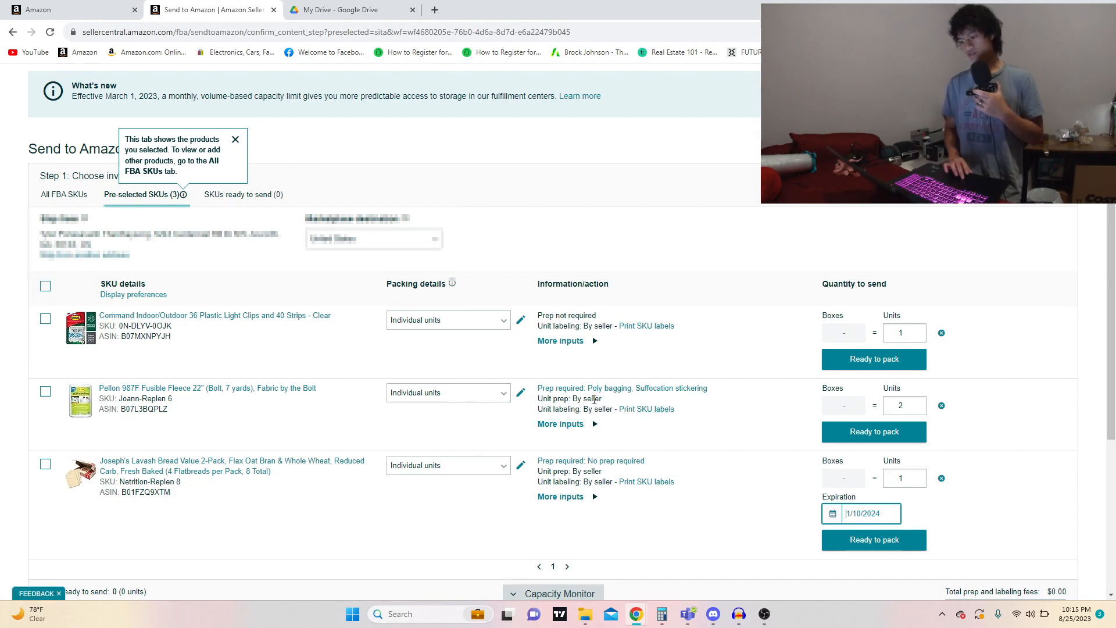
left_click(630, 395)
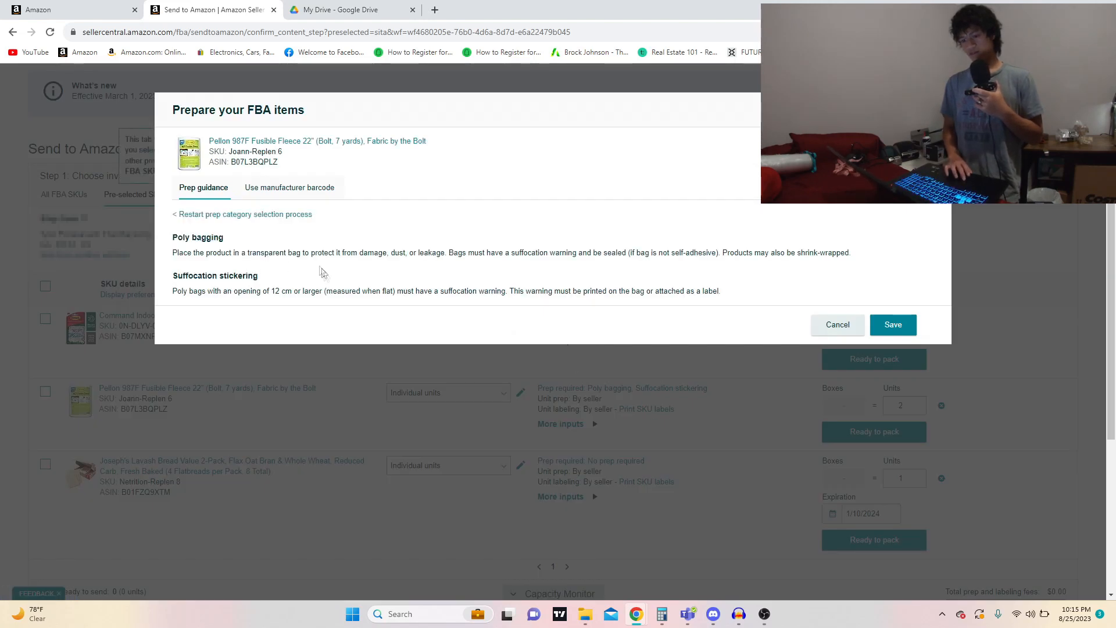
left_click(246, 215)
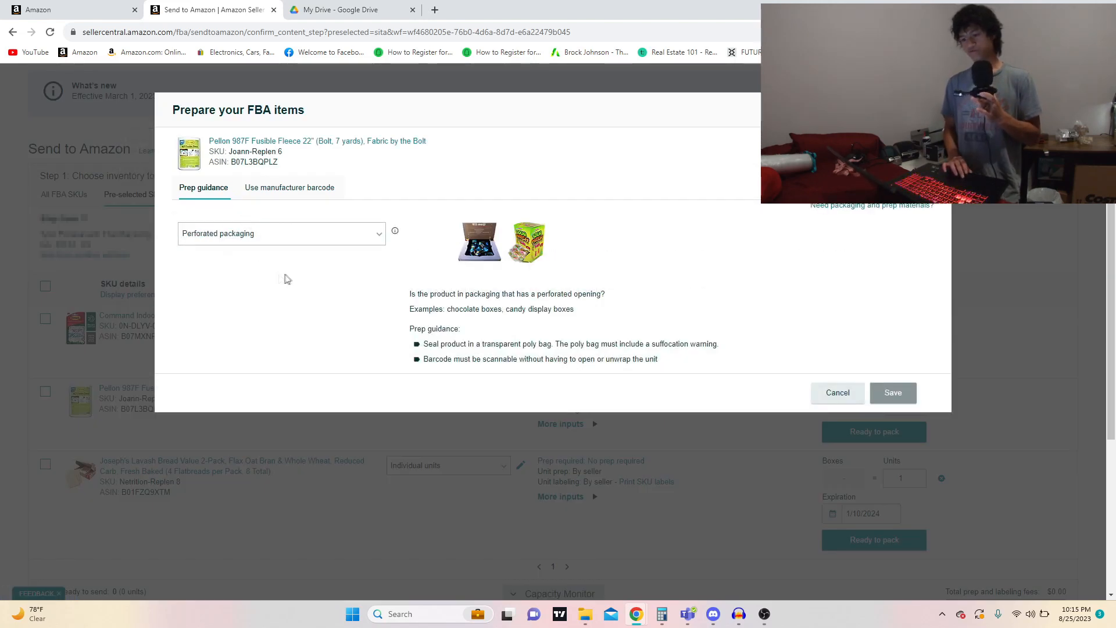
left_click(302, 238)
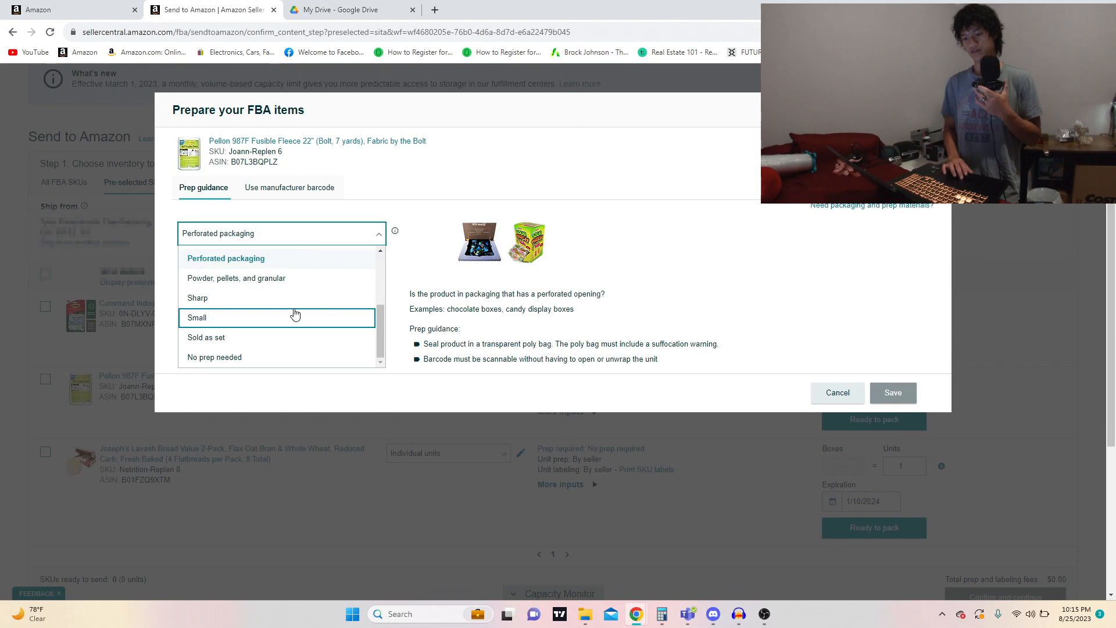
left_click(234, 345)
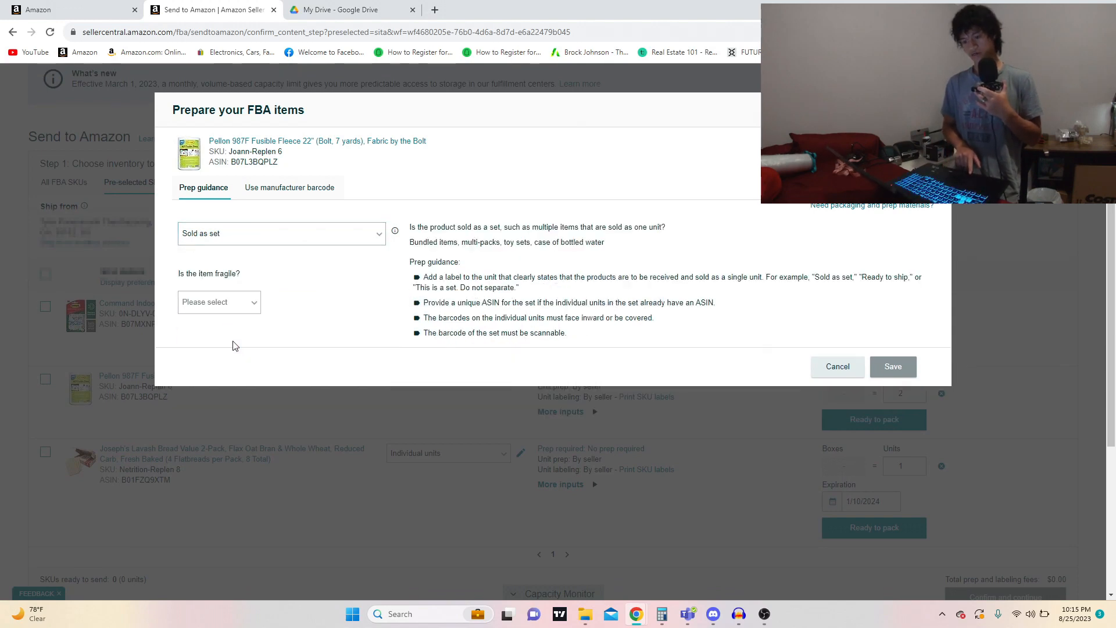
left_click(244, 305)
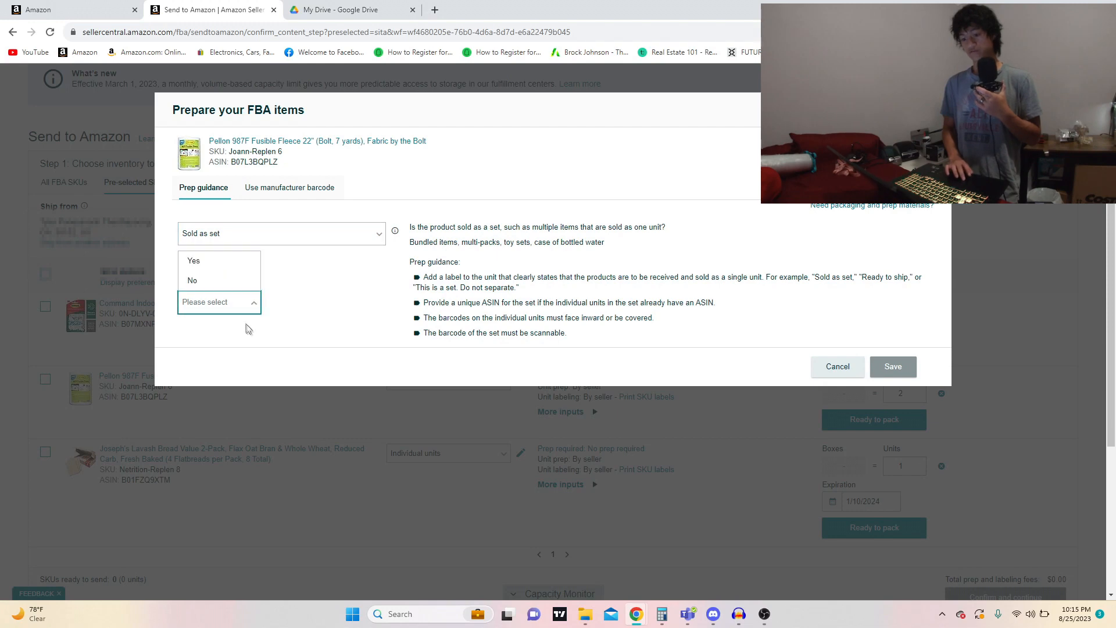
left_click(224, 282)
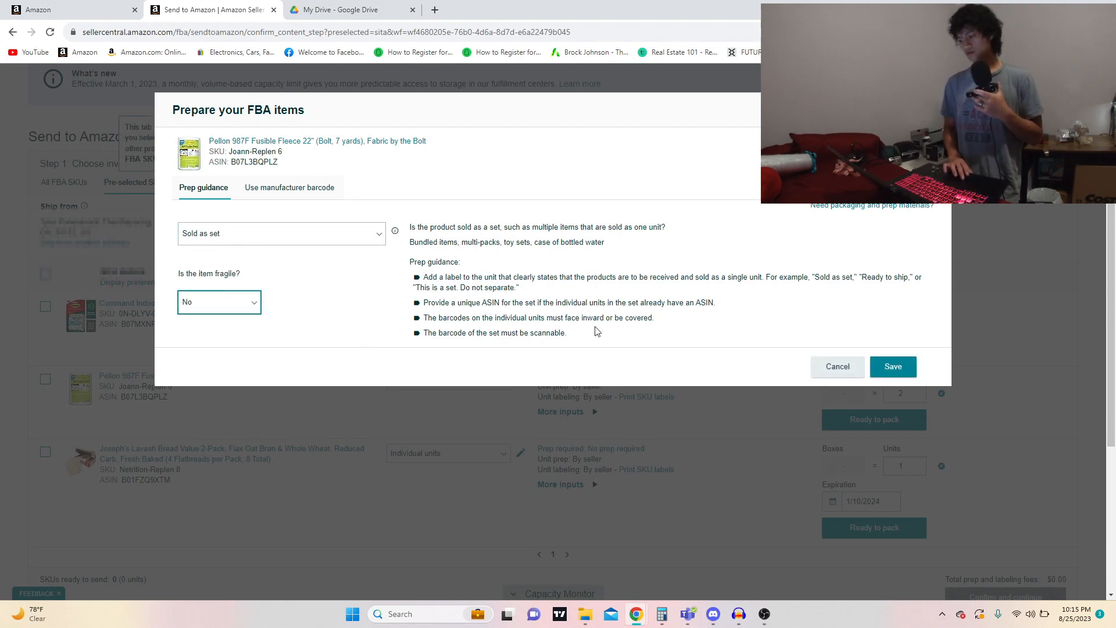
left_click(893, 367)
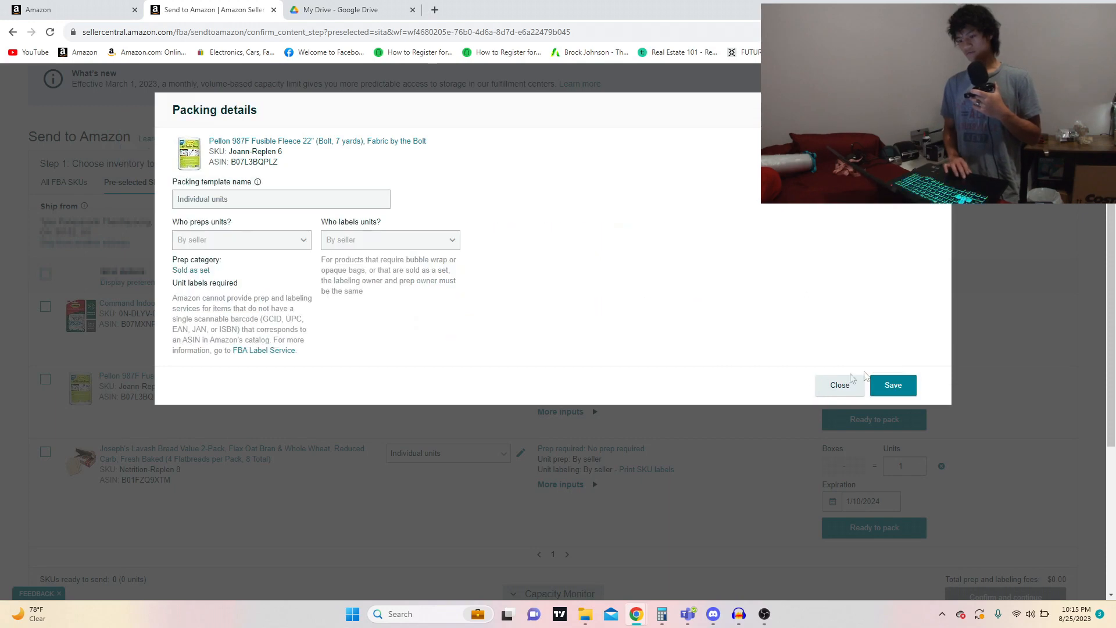
left_click(900, 387)
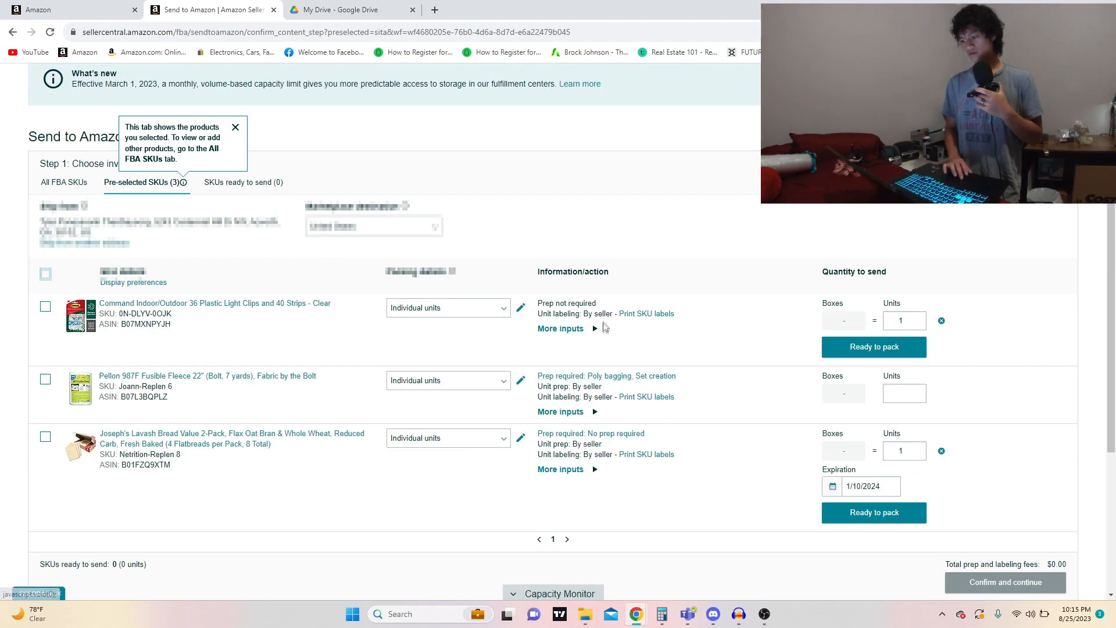
- Set the Pellon fusible fleece's quantity to 2 units and mark both it and the Command light clips ready to pack
left_click(890, 399)
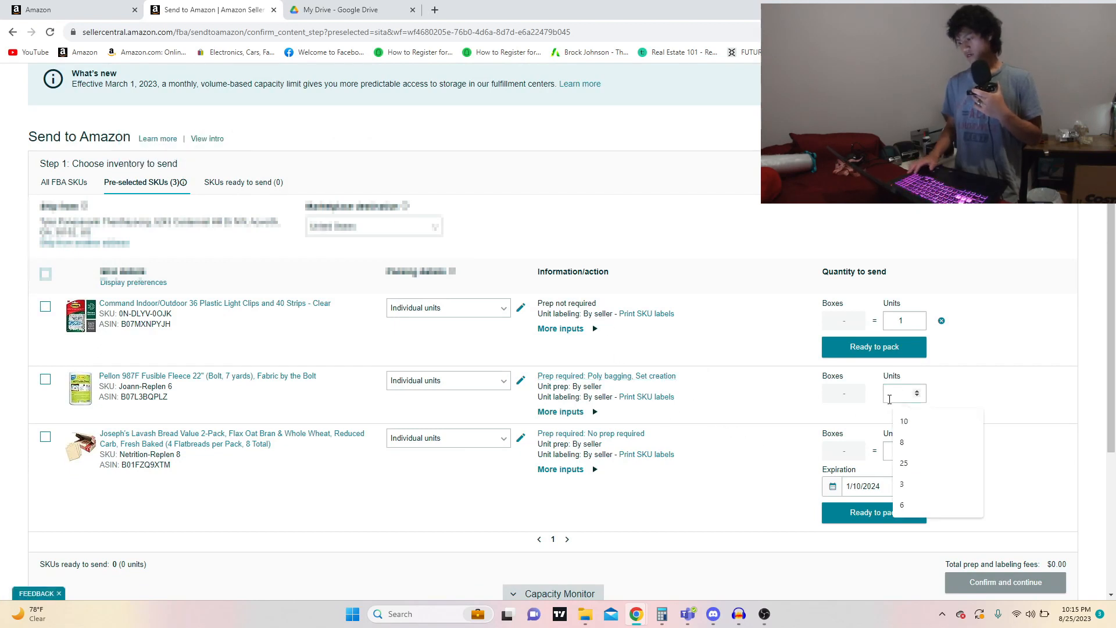
type("2")
left_click(721, 418)
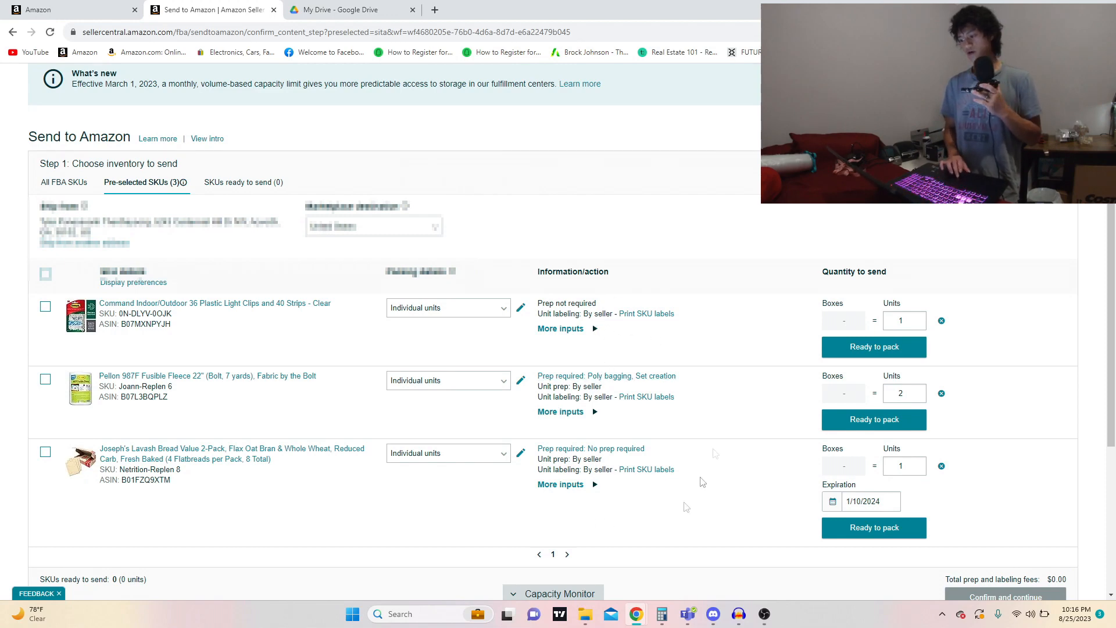
left_click(860, 347)
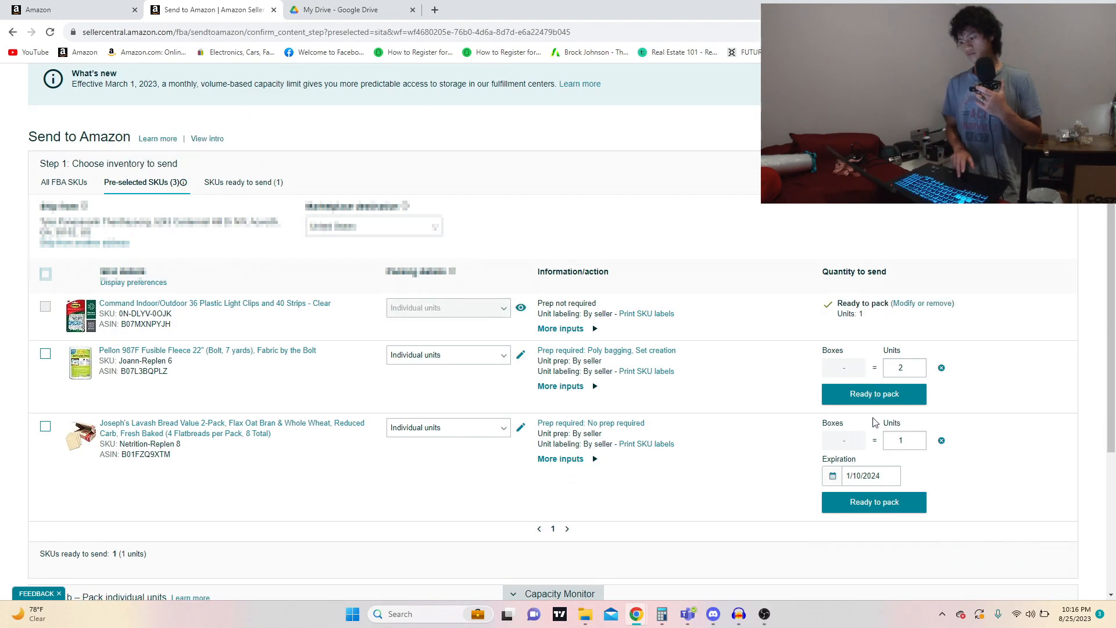
left_click(872, 404)
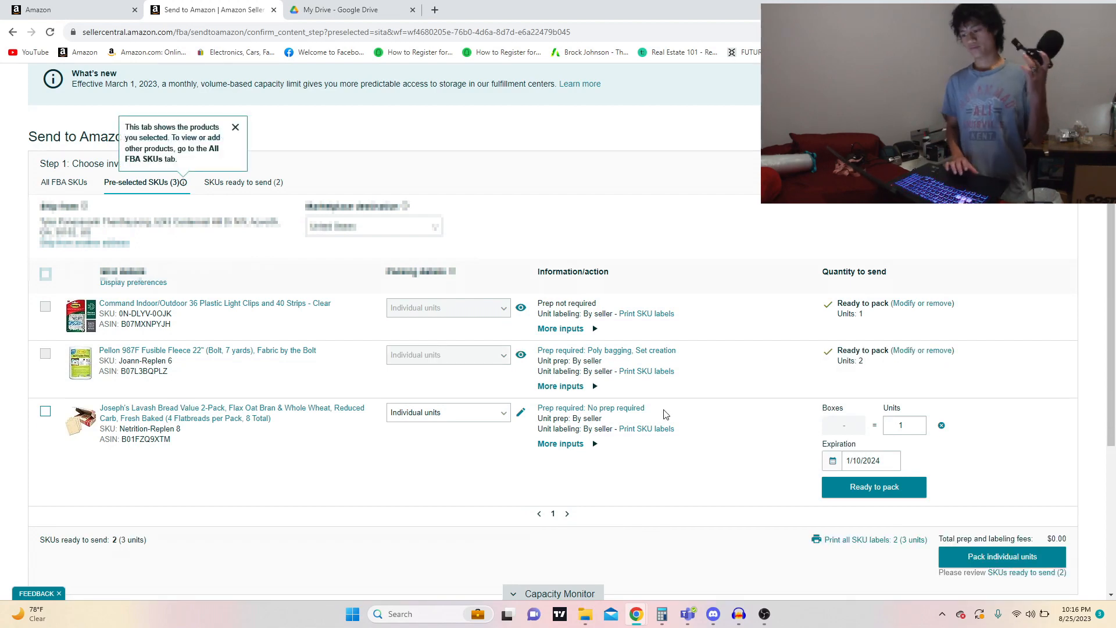
- Review the available prep categories for the Joseph's Lavash Bread and close its prep guidance without saving
left_click(628, 411)
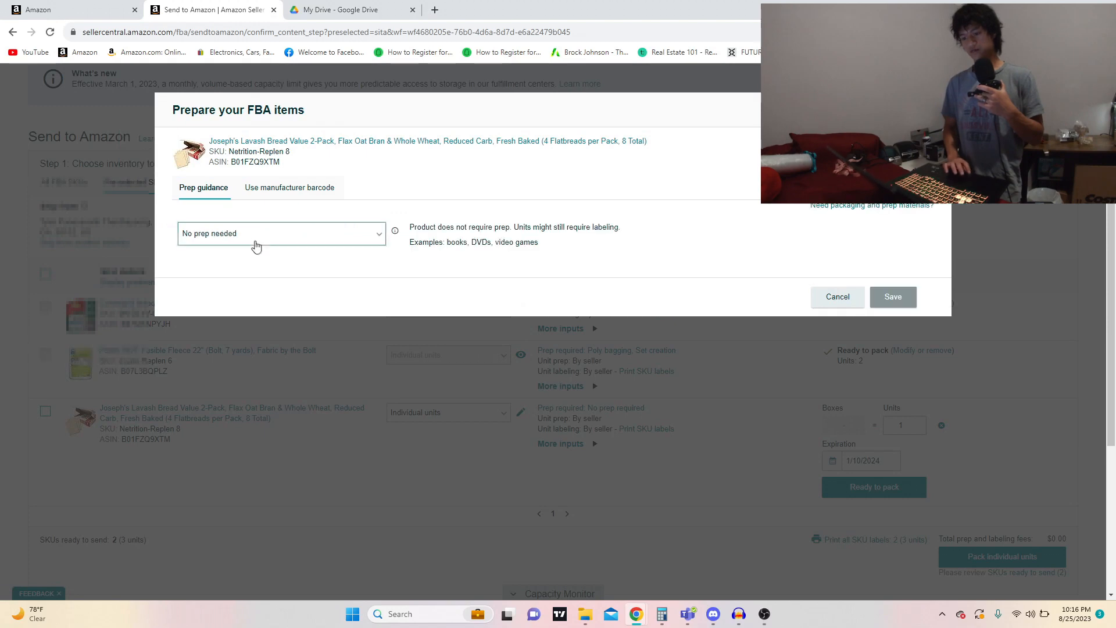
left_click(254, 242)
scroll(260, 218, "up", 1)
scroll(261, 218, "down", 2)
left_click(263, 286)
left_click(244, 236)
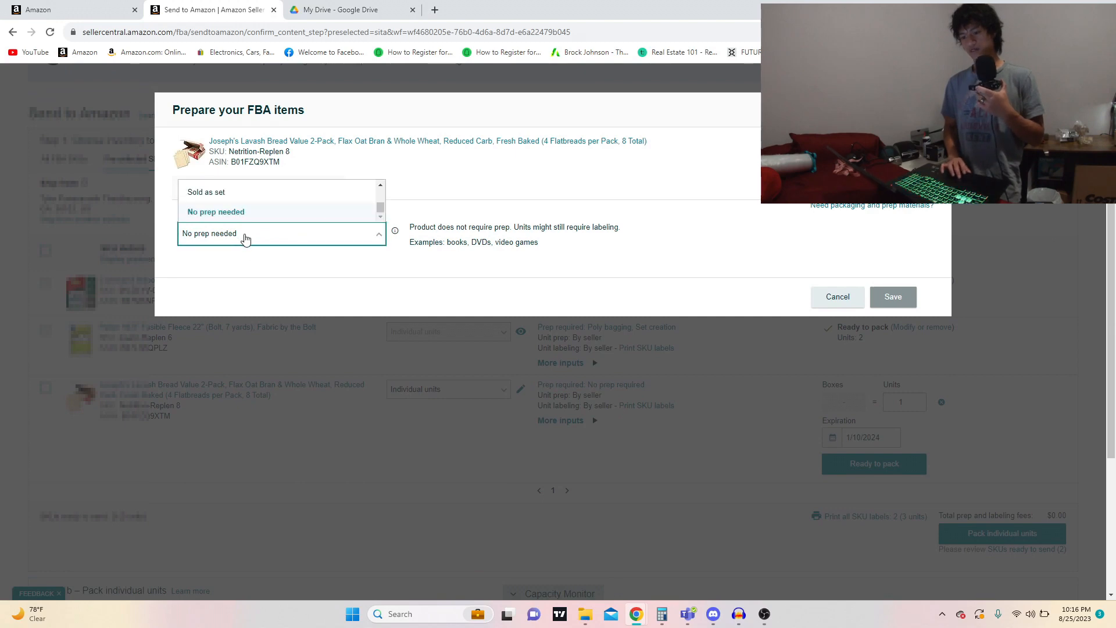
scroll(236, 214, "up", 1)
scroll(235, 214, "down", 1)
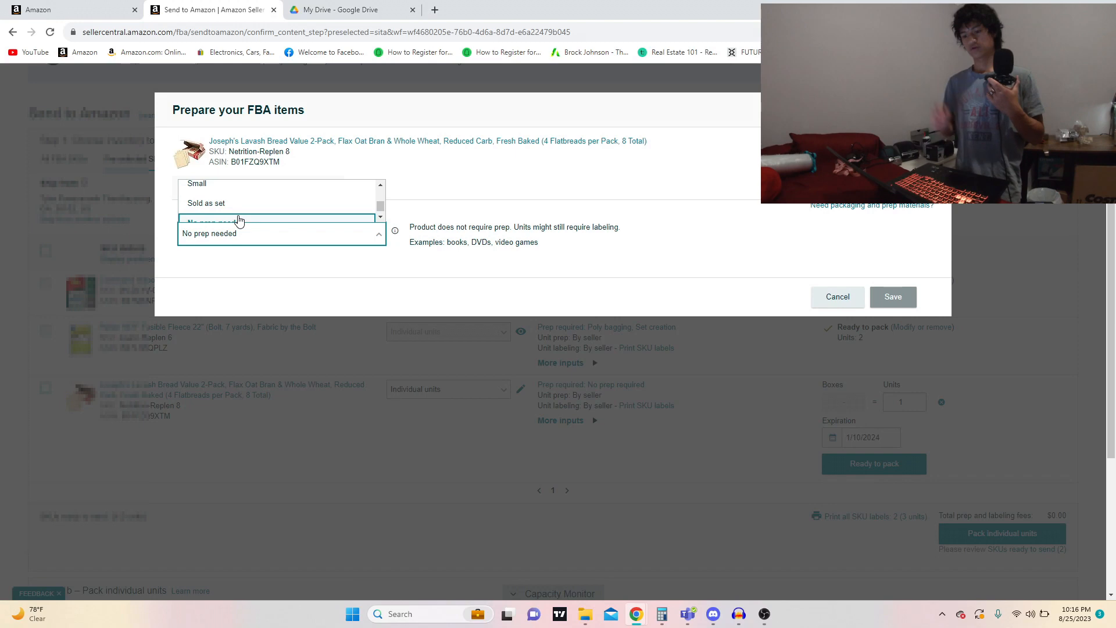
scroll(242, 216, "down", 1)
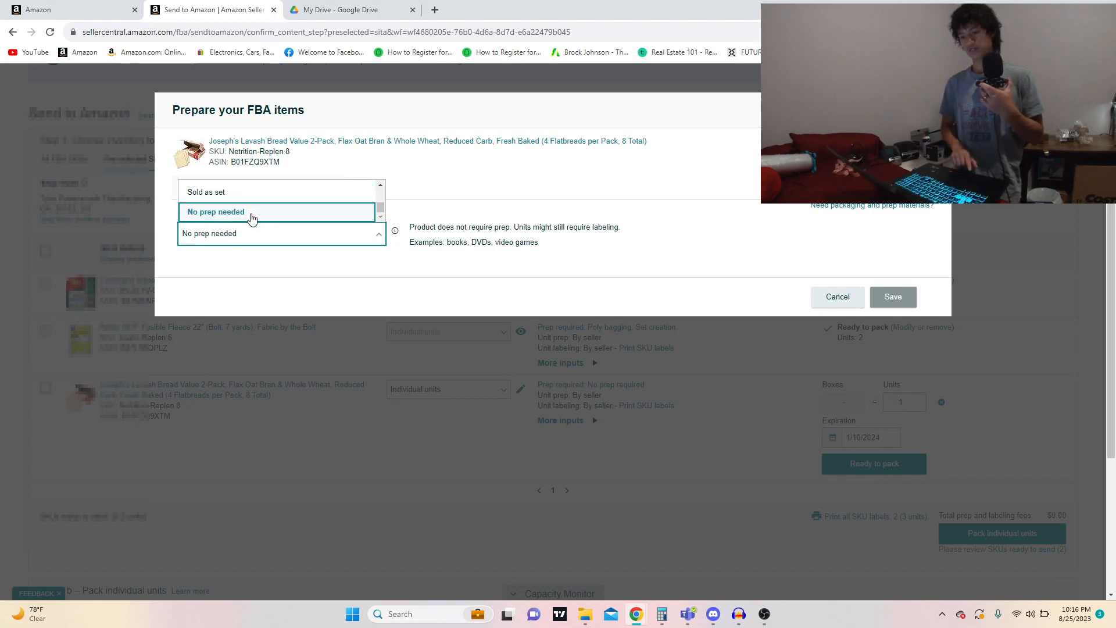
left_click(251, 214)
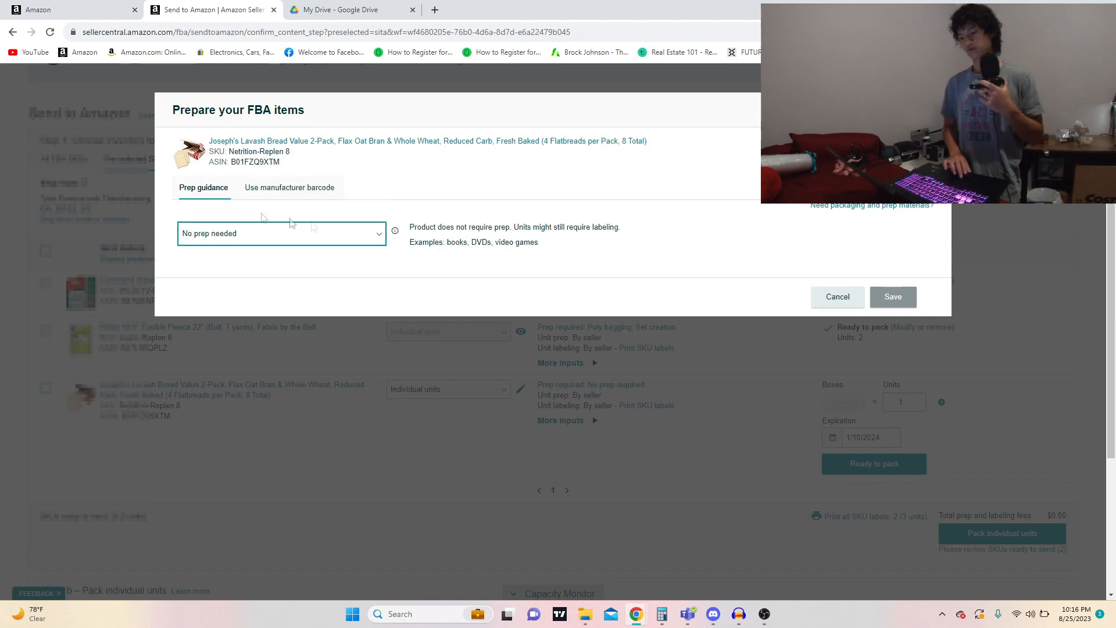
left_click(474, 279)
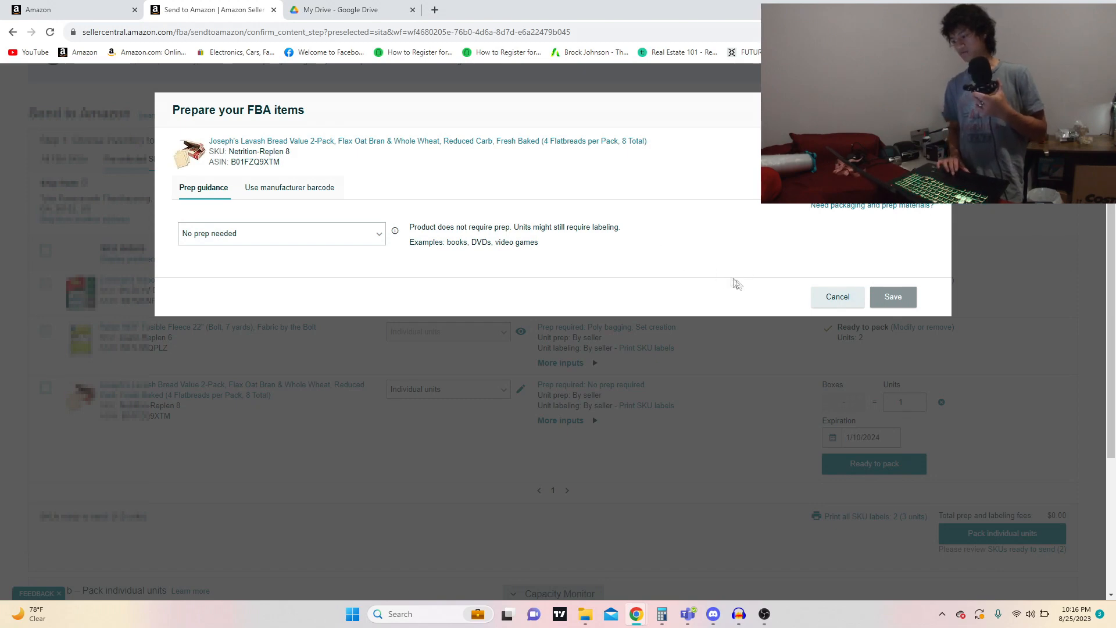
left_click(836, 297)
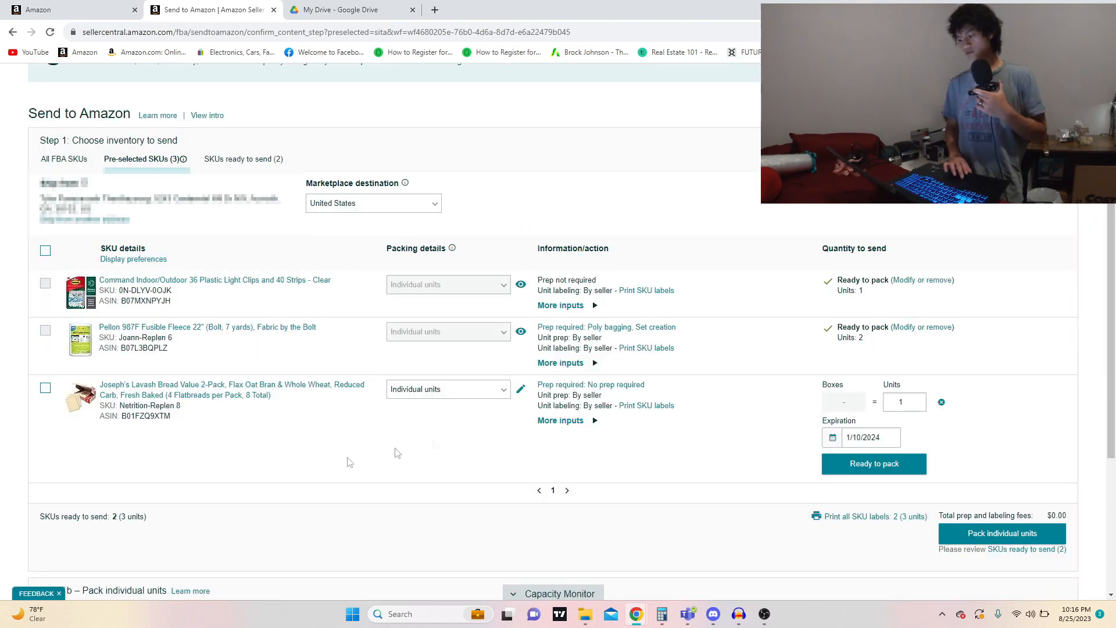
- Mark the Joseph's Lavash Bread ready to pack and print all SKU labels using Standard formats
left_click(871, 466)
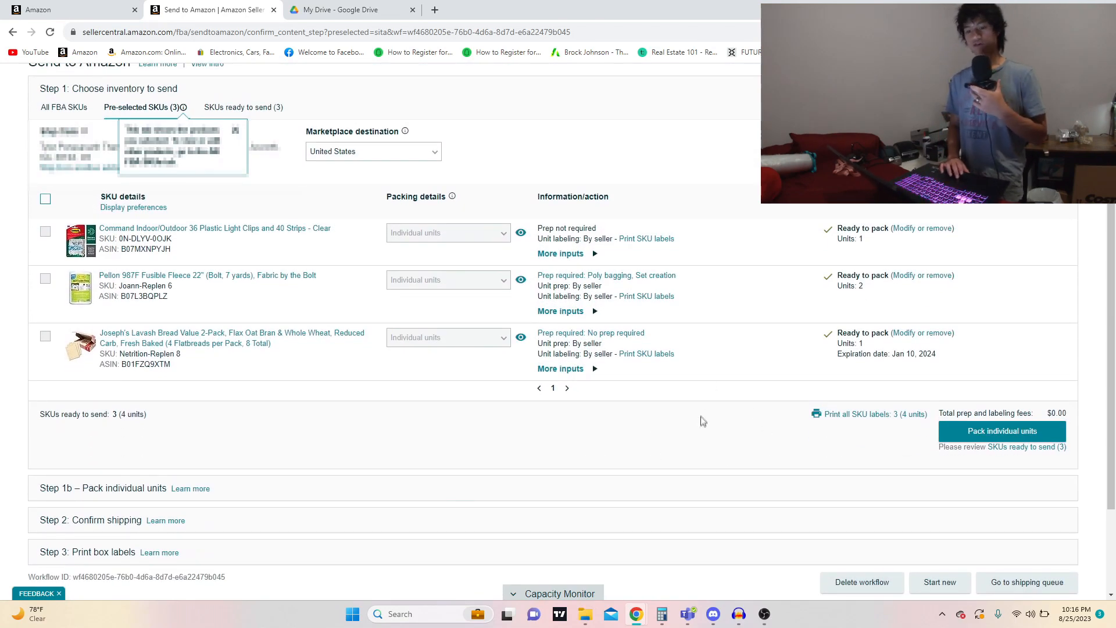
left_click(858, 416)
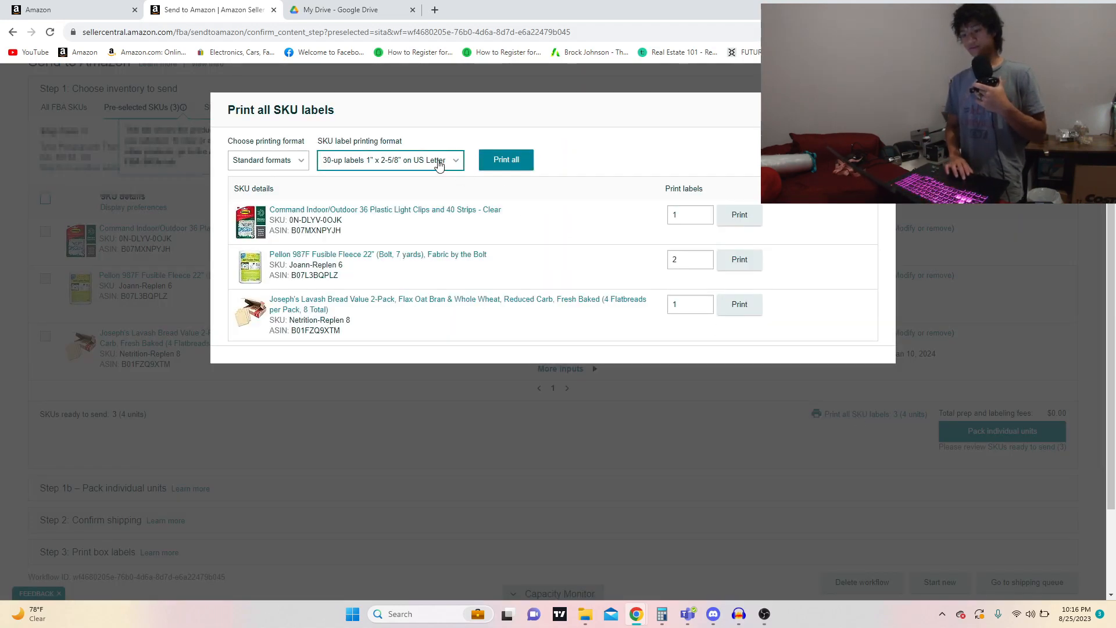
left_click(296, 168)
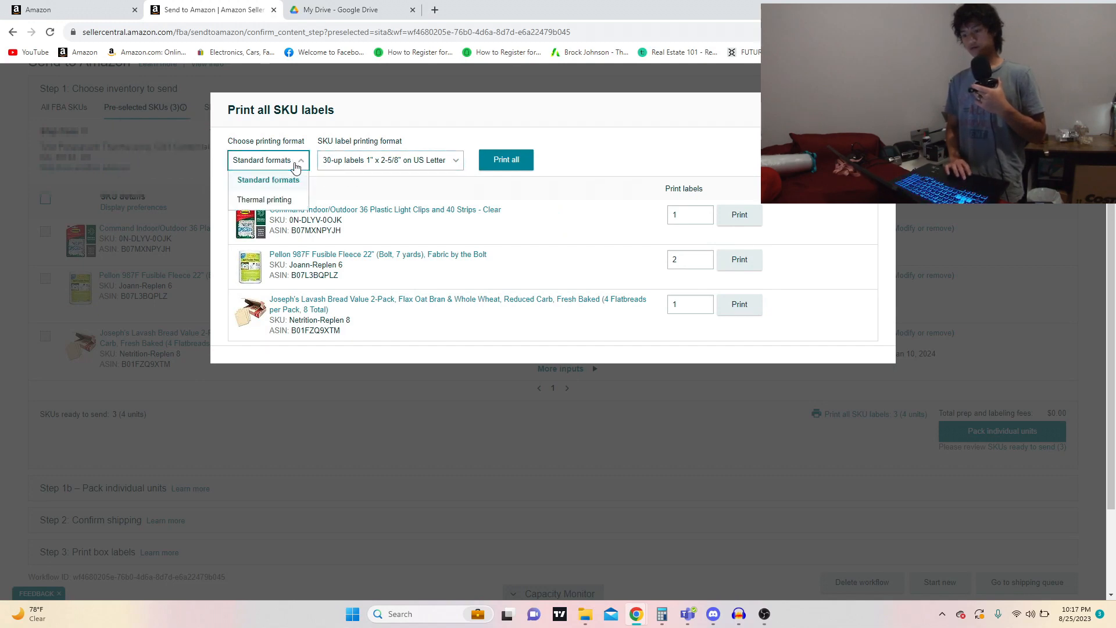
left_click(273, 185)
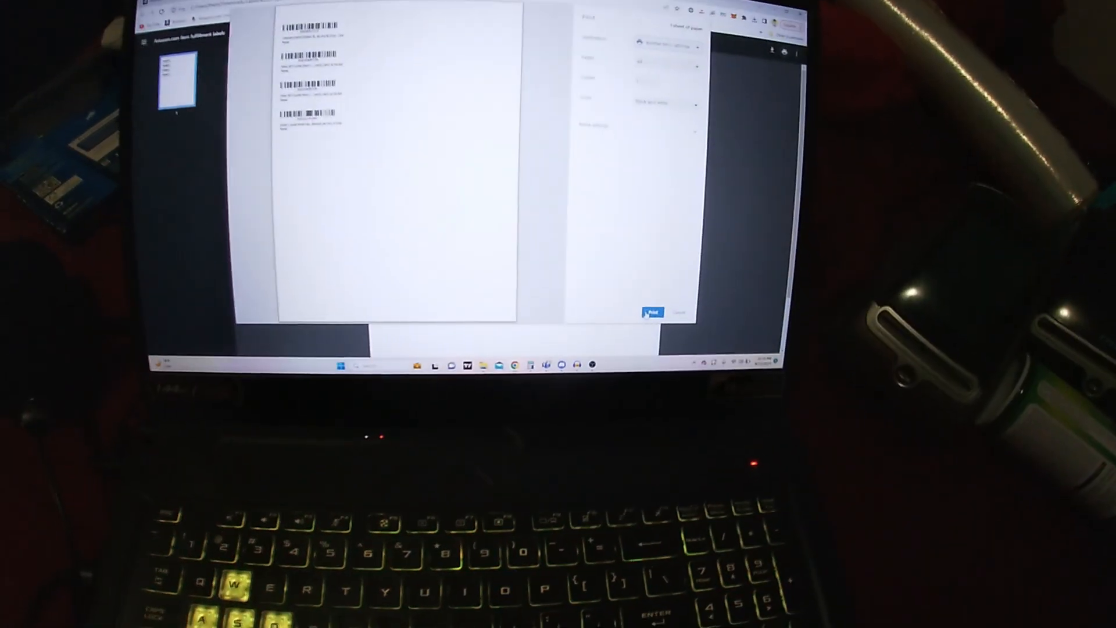
left_click(647, 314)
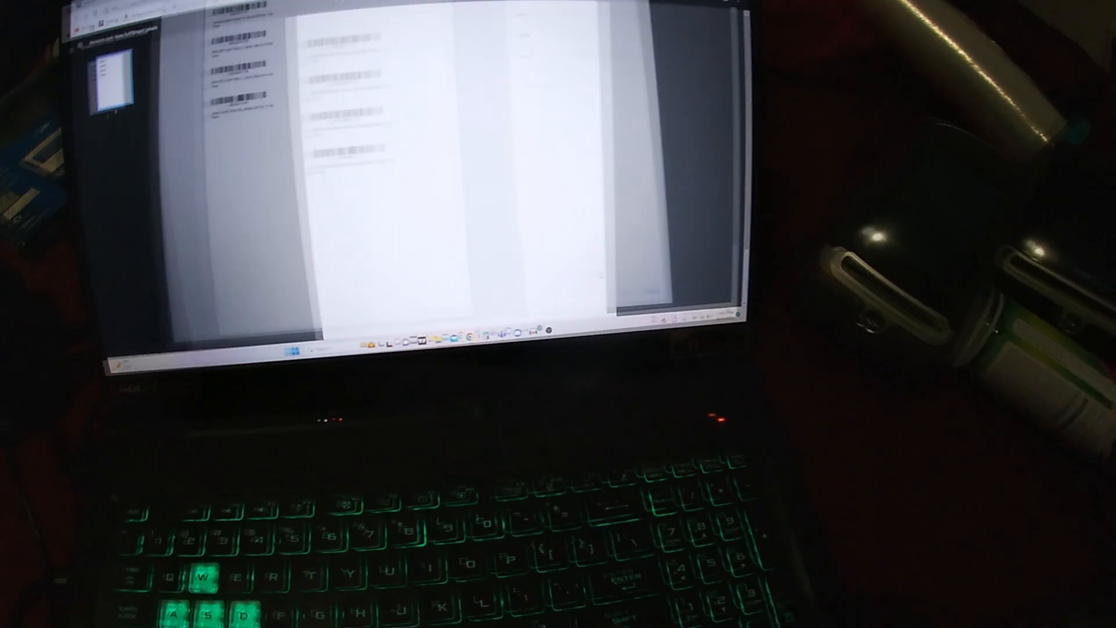
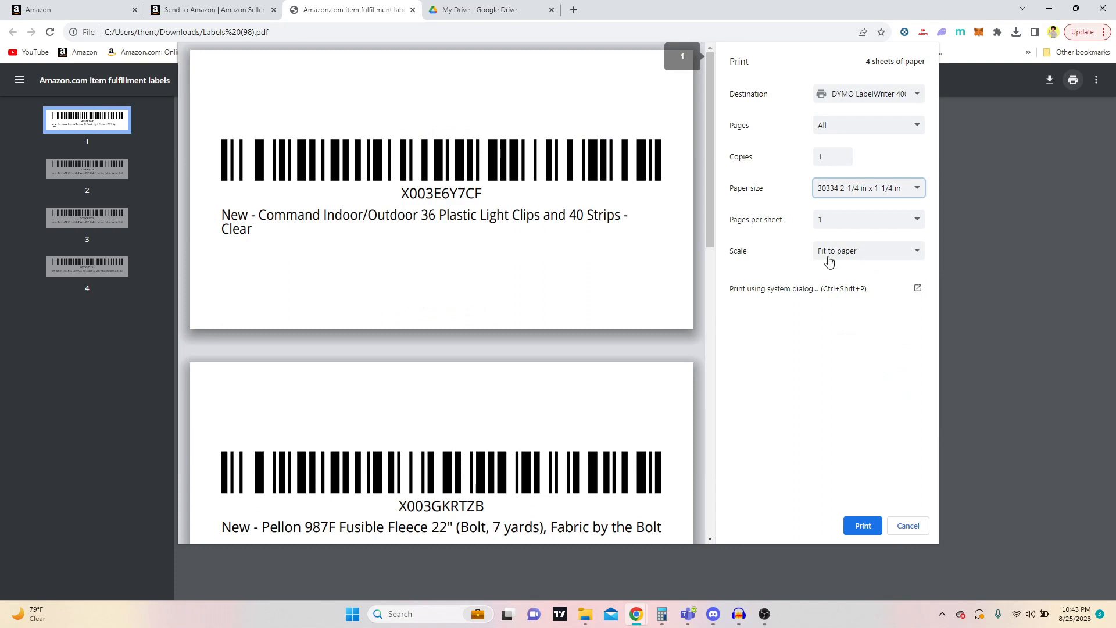
- Print the item fulfillment labels on the DYMO LabelWriter with the scale set to Fit to paper
left_click(843, 253)
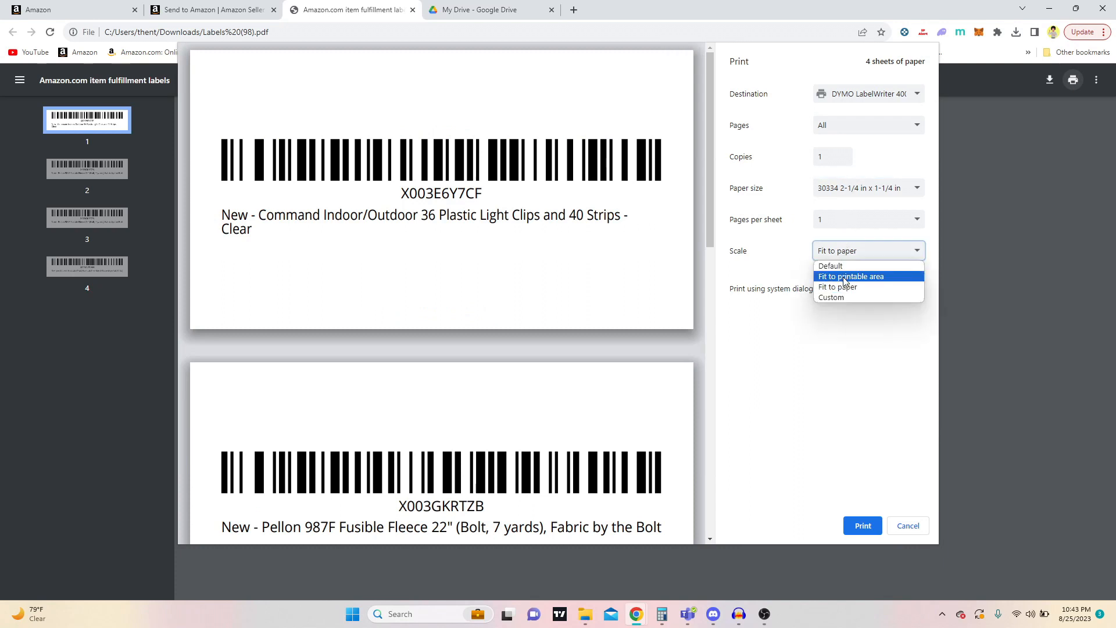
left_click(844, 278)
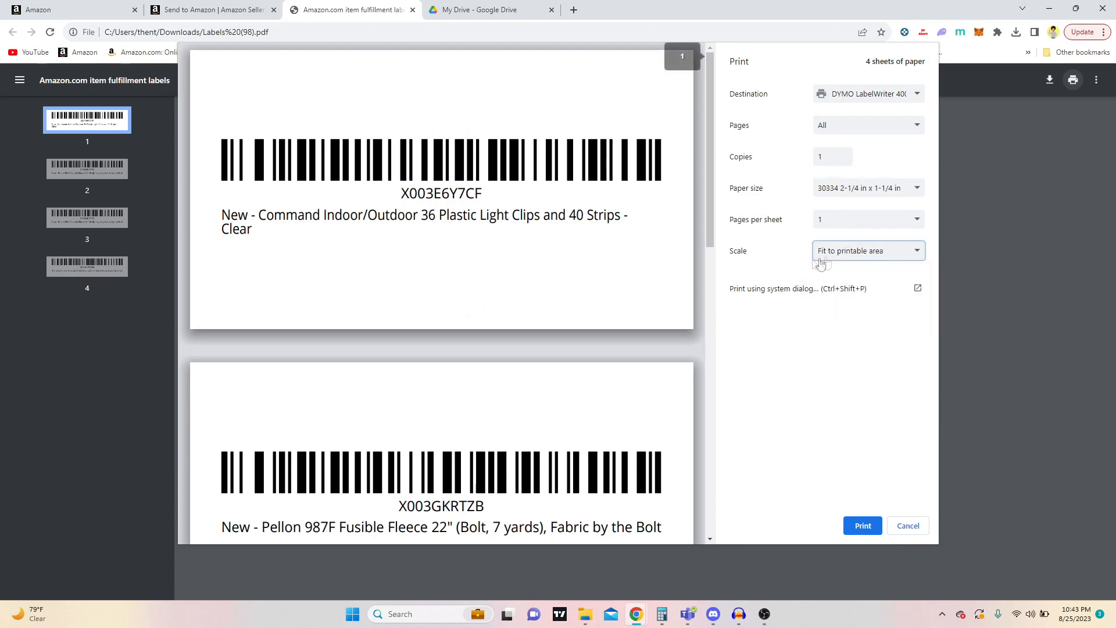
left_click(851, 254)
left_click(855, 288)
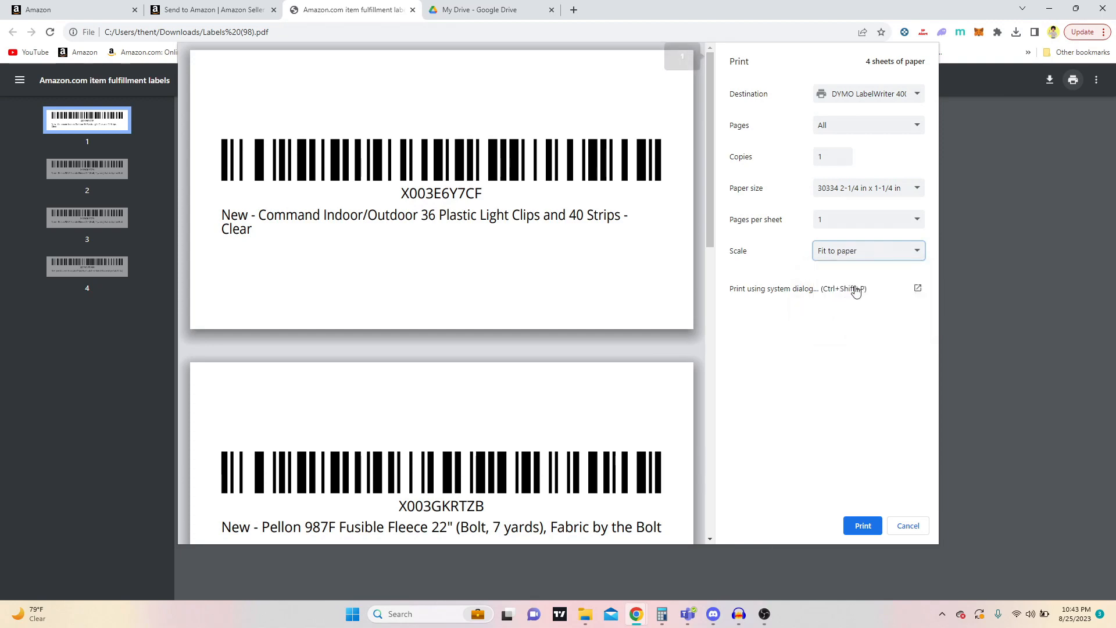
left_click(853, 527)
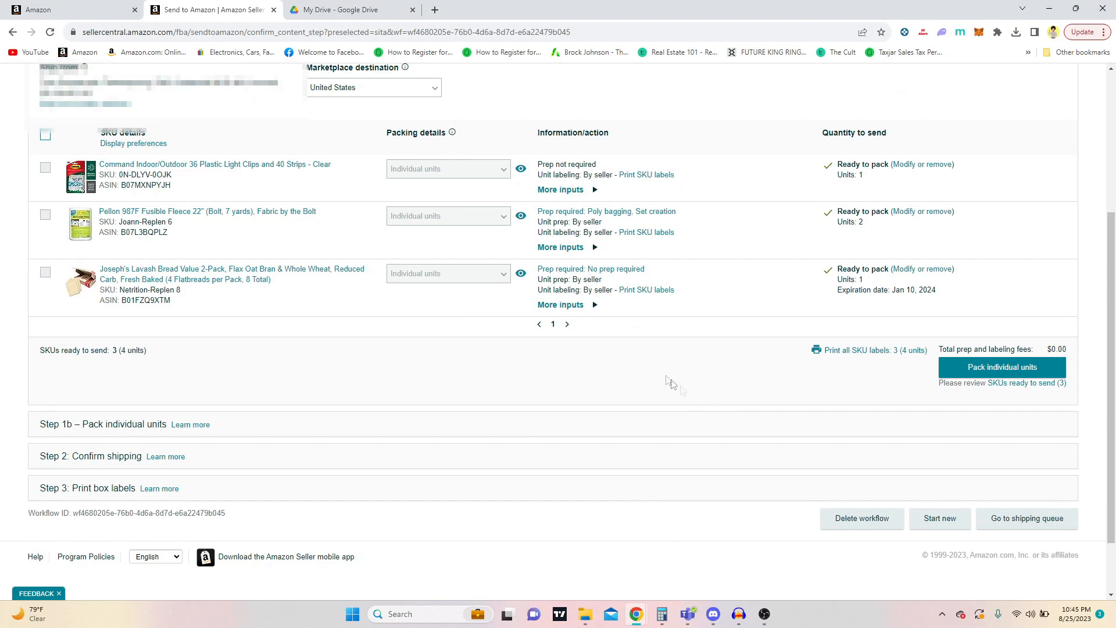
- Continue to packing individual units and confirm that multiple boxes will be needed for Pack group 1
scroll(648, 385, "up", 1)
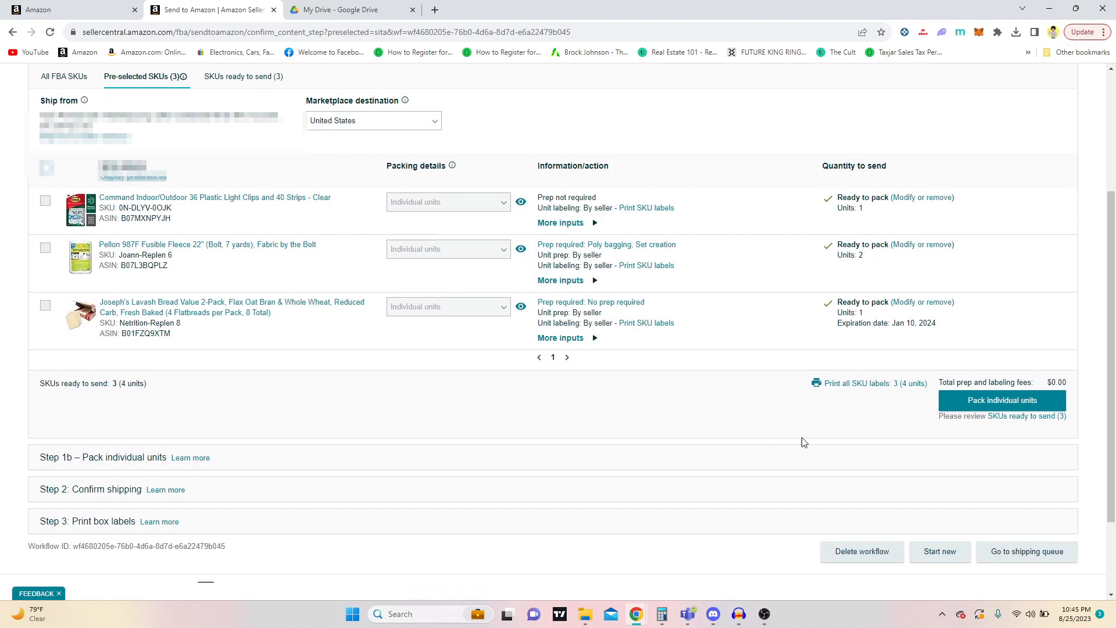
left_click(996, 406)
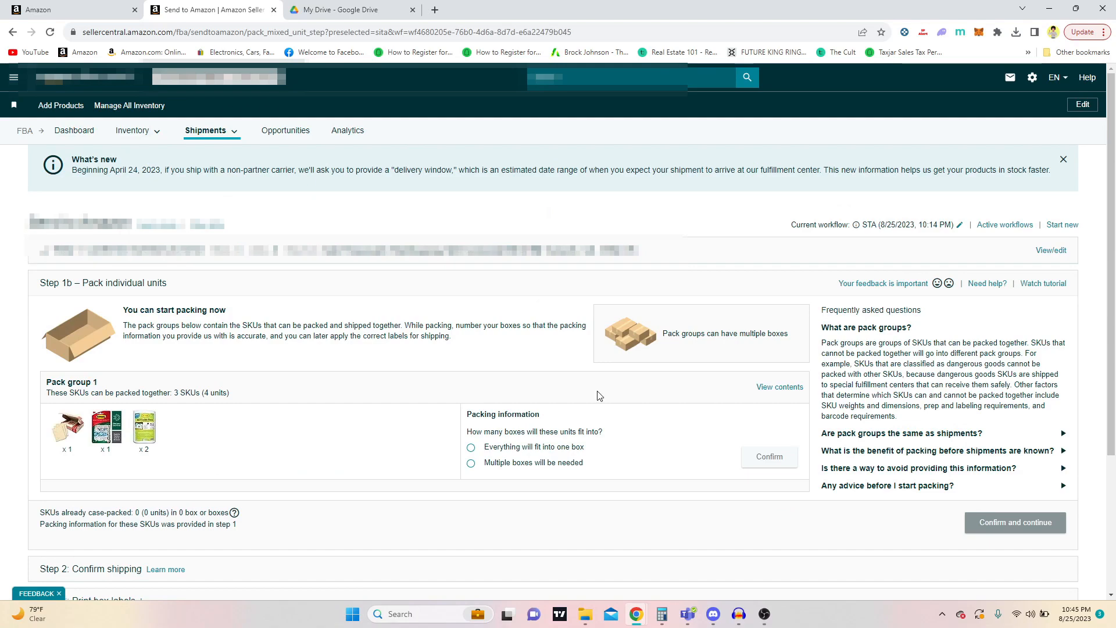
scroll(599, 396, "down", 1)
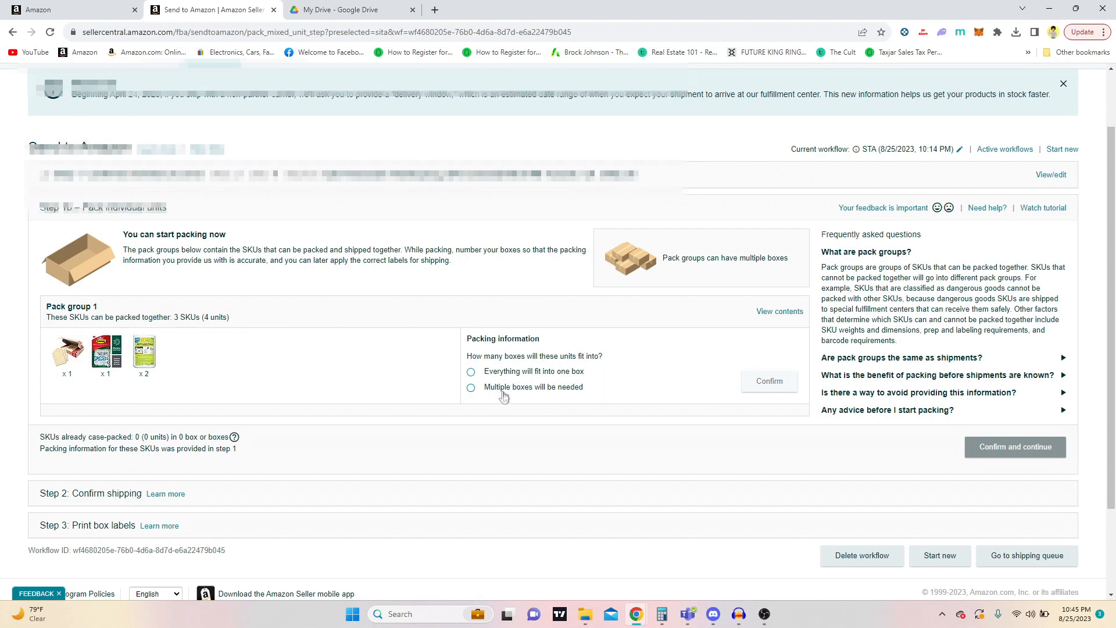
left_click(471, 389)
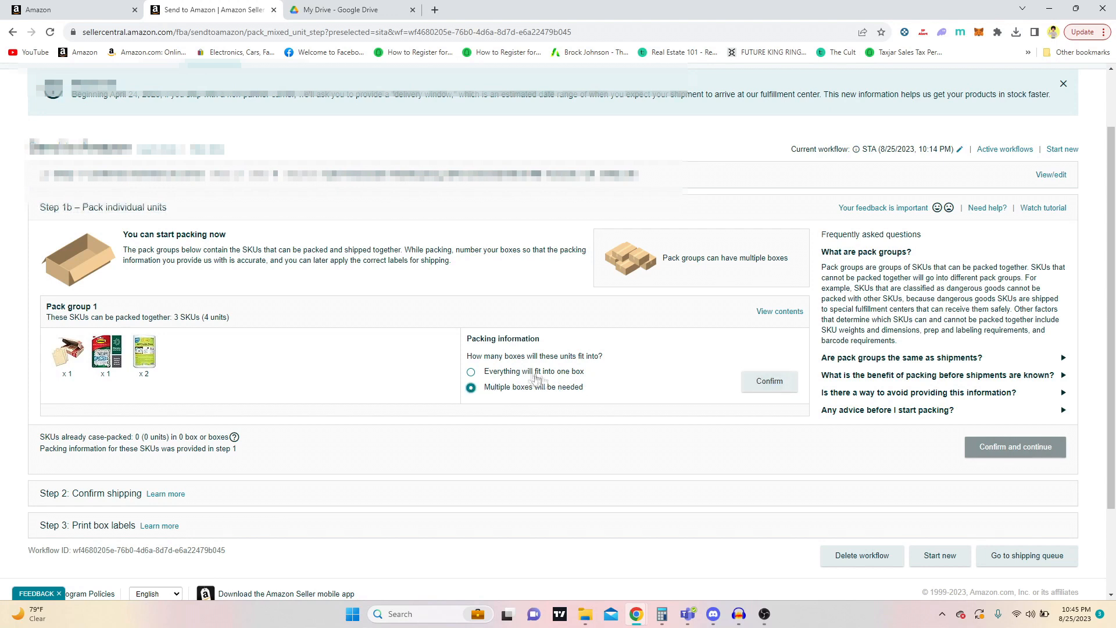
left_click(471, 373)
left_click(472, 389)
left_click(749, 389)
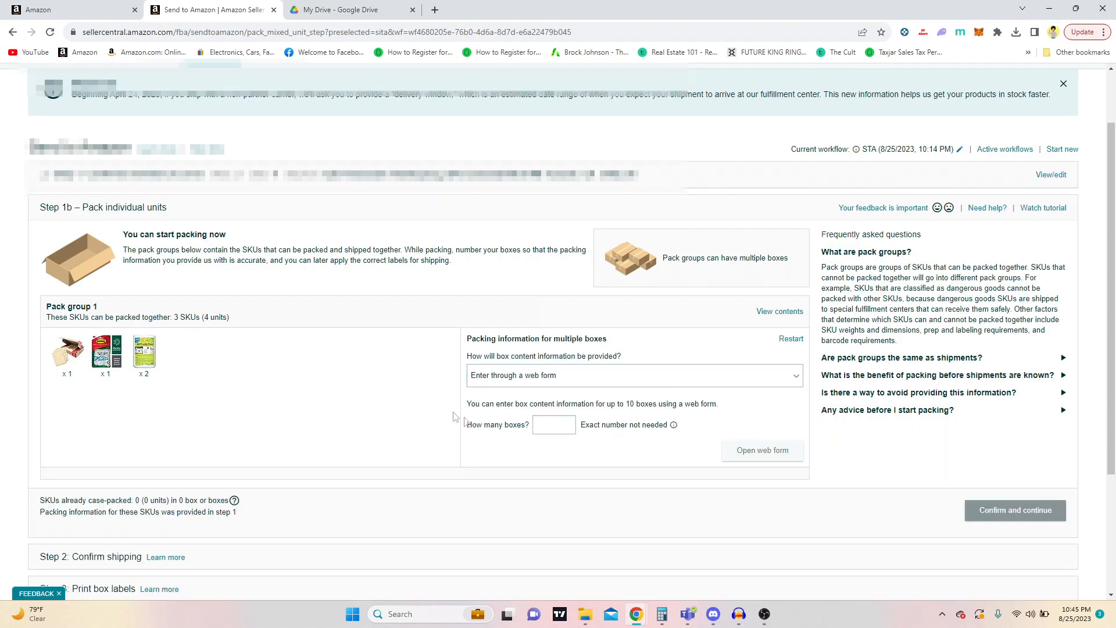
- Set the number of boxes for Pack group 1 to 2 and open its packing web form
scroll(309, 413, "down", 1)
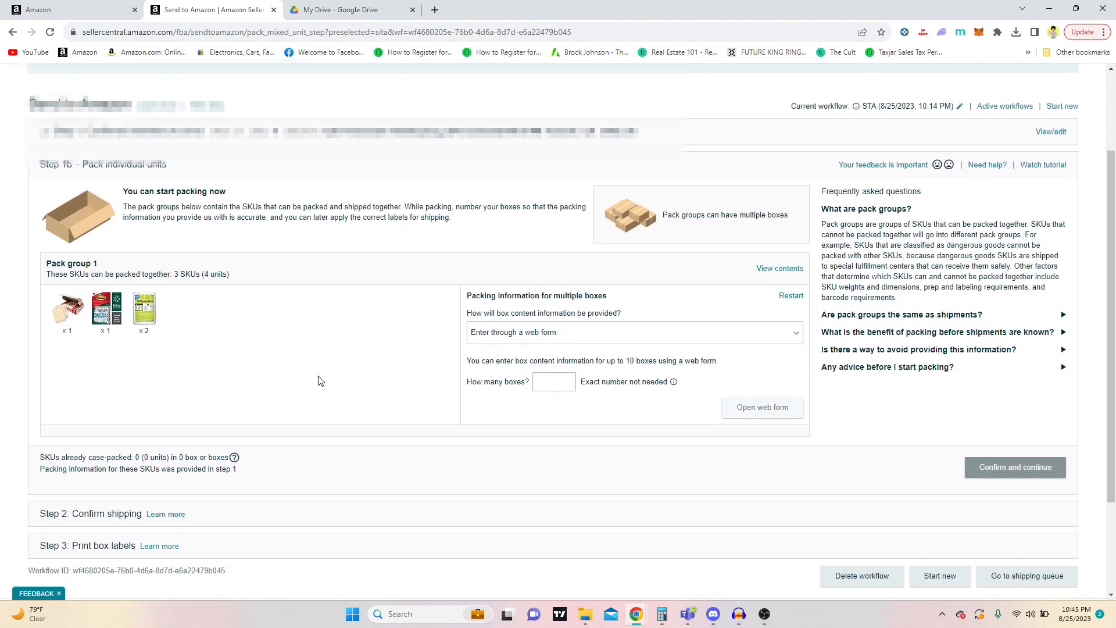
scroll(320, 381, "down", 1)
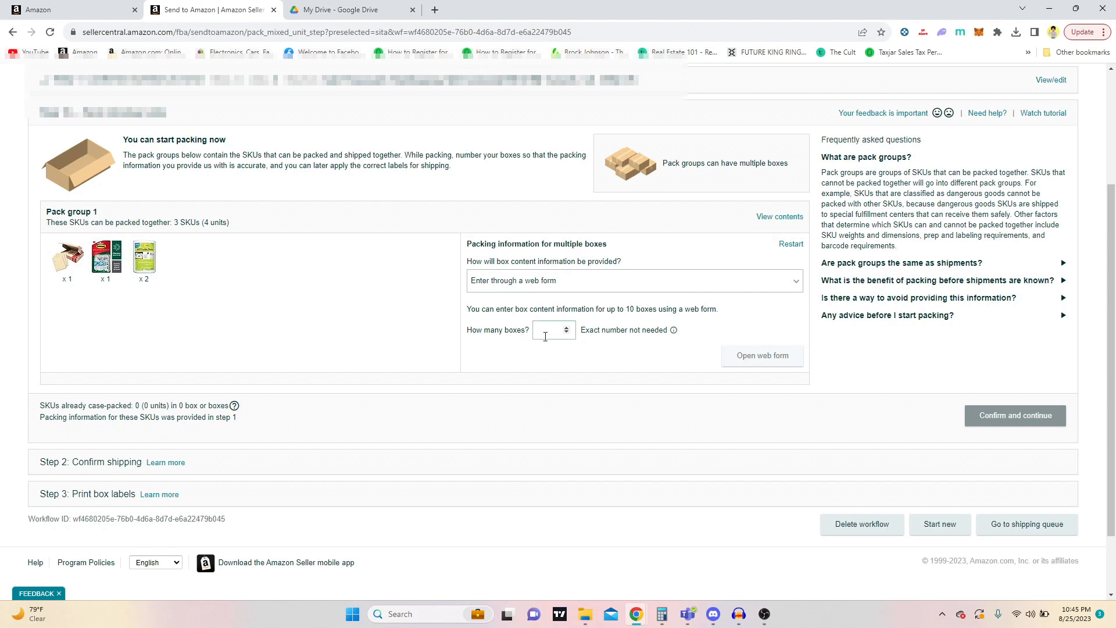
left_click(546, 336)
type("2")
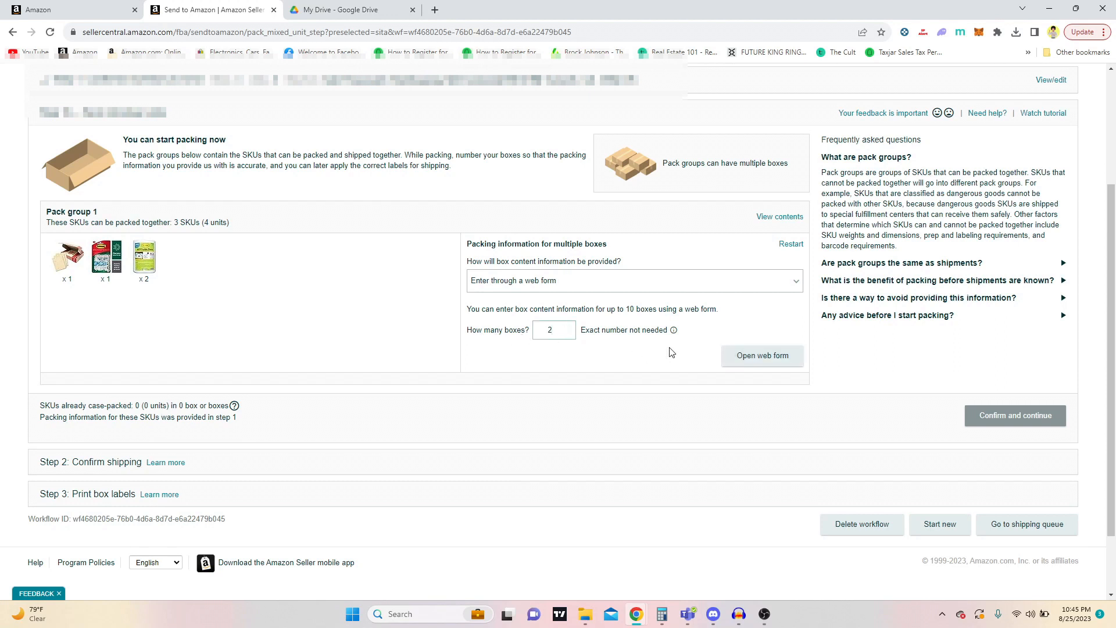
left_click(755, 361)
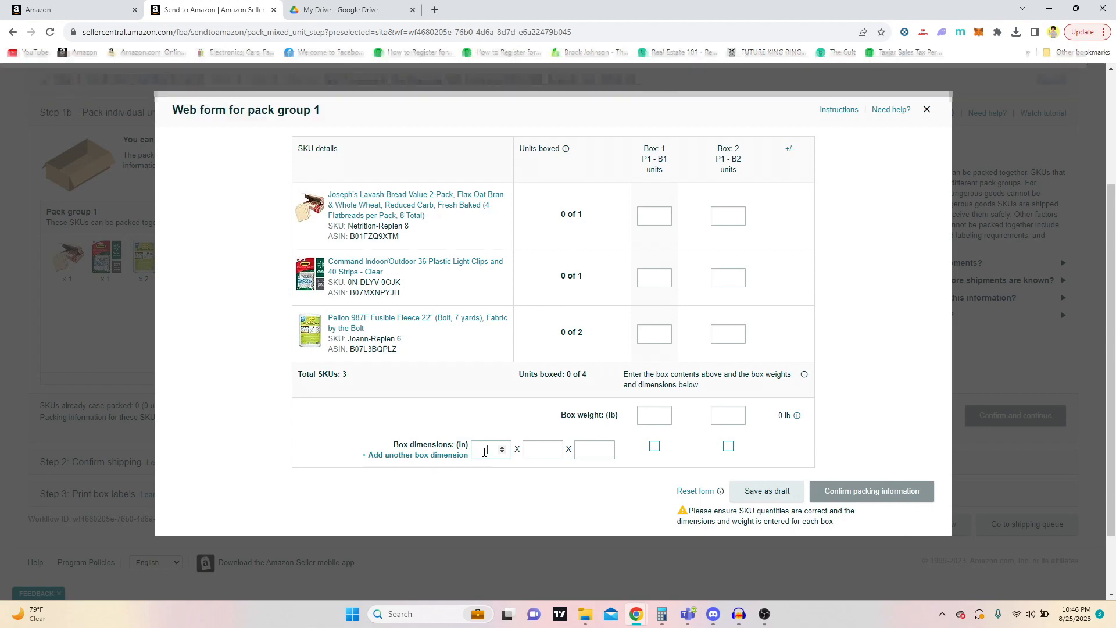
- Enter 12 x 12 x 12 in dimensions for Box 1, containing 2 Pellon units and 0 of the other SKUs, weighing 20 lb
left_click(532, 456)
left_click_drag(549, 334, 577, 333)
left_click(652, 334)
left_click(652, 221)
type("20")
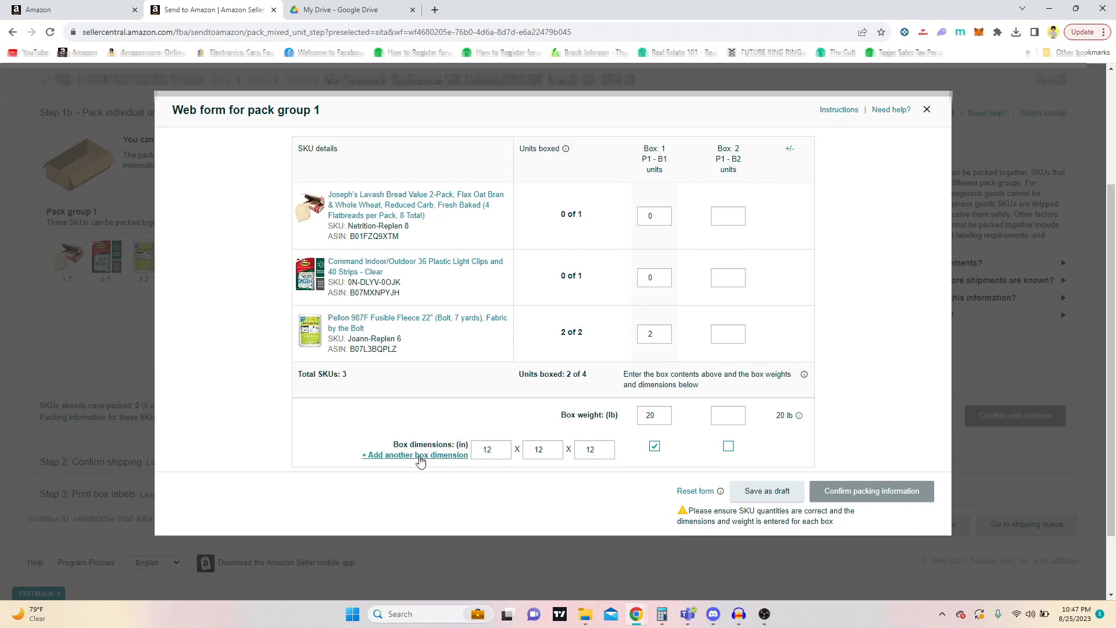
- Add a 14 x 12 x 14 in dimension for Box 2 and assign it 1 Lavash Bread, 1 Command clips and 0 Pellon units
left_click(420, 459)
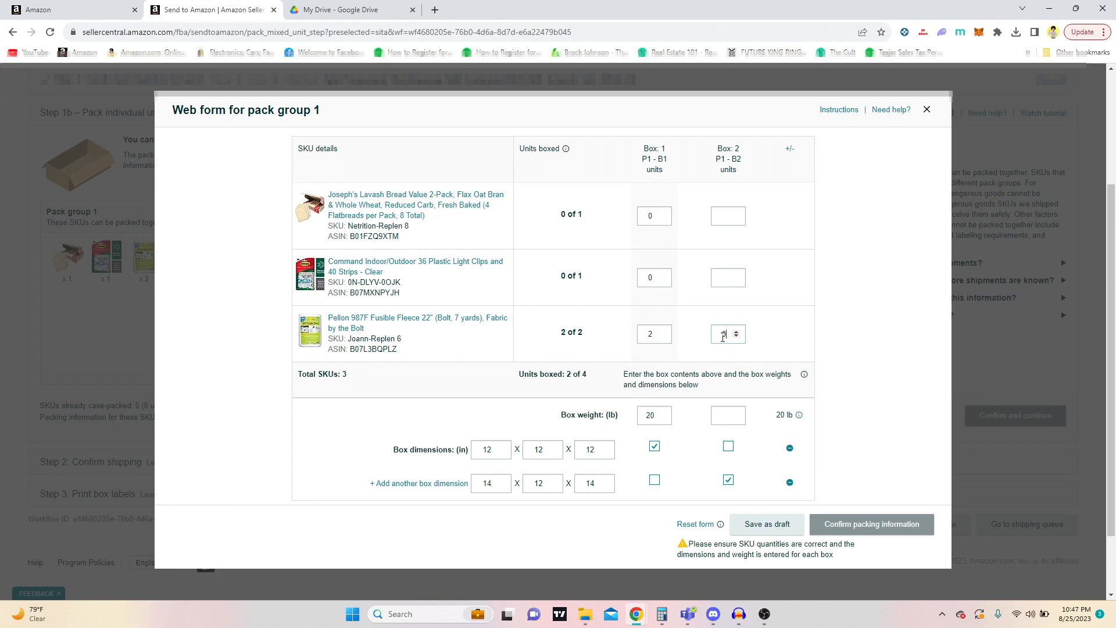
left_click(723, 276)
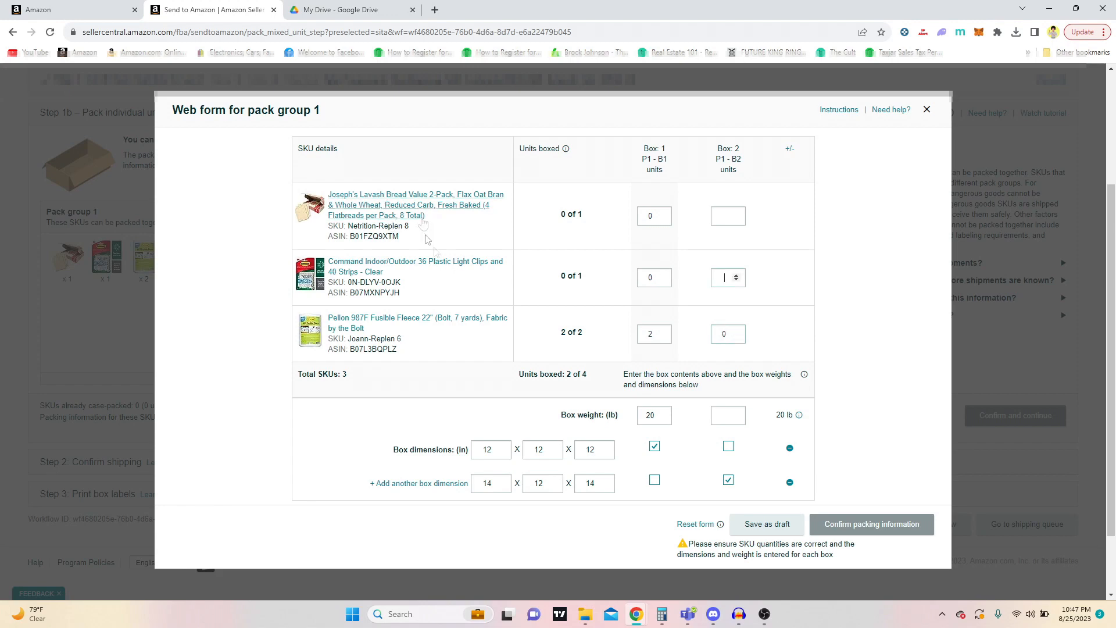
type("1")
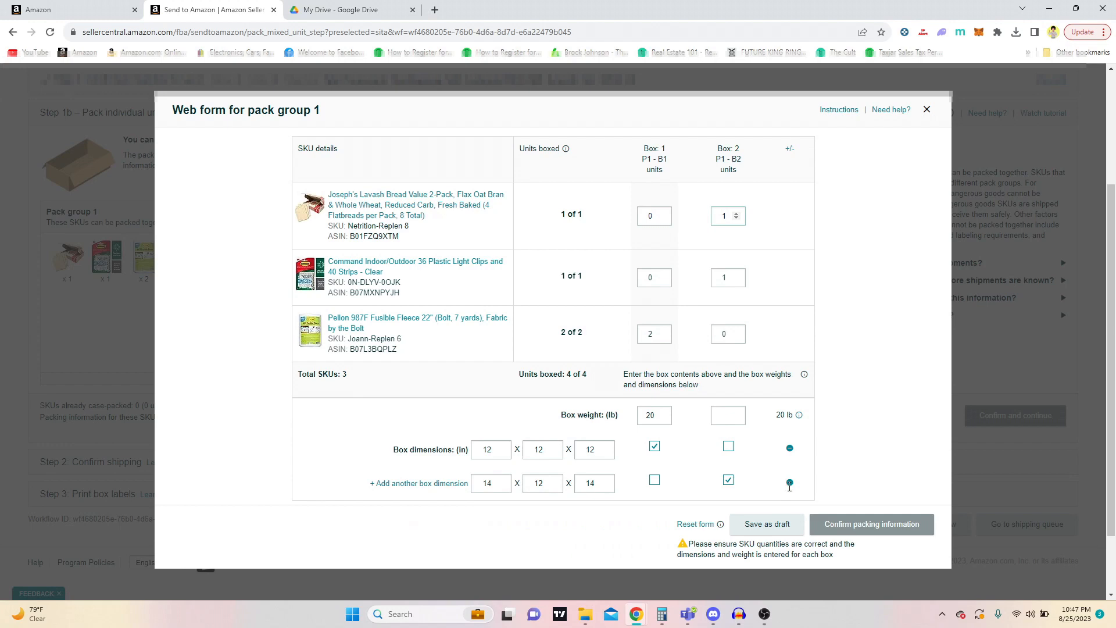
- Remove the second box dimension, apply 12 x 12 x 12 in to Box 2 at 30 lb, and confirm the packing information to continue to shipping
left_click(789, 483)
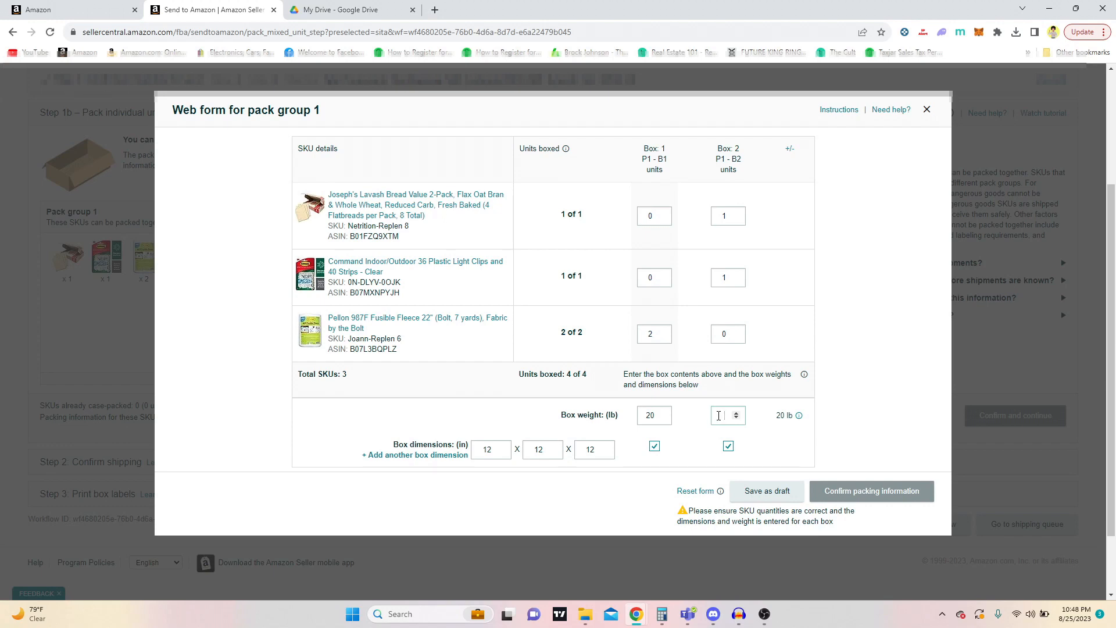
type("30")
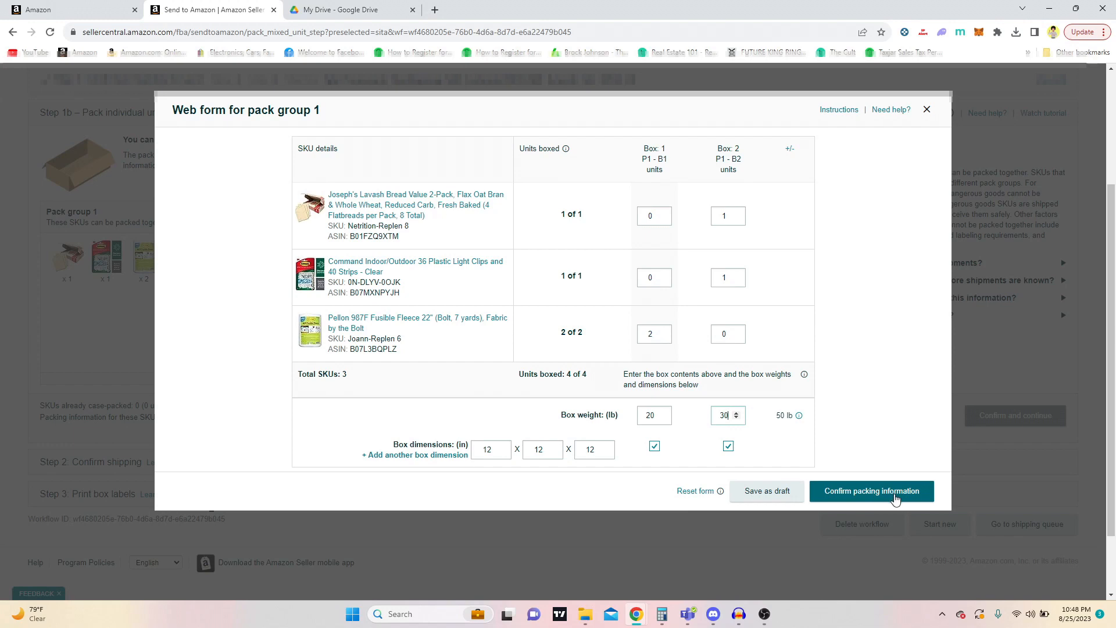
left_click(896, 499)
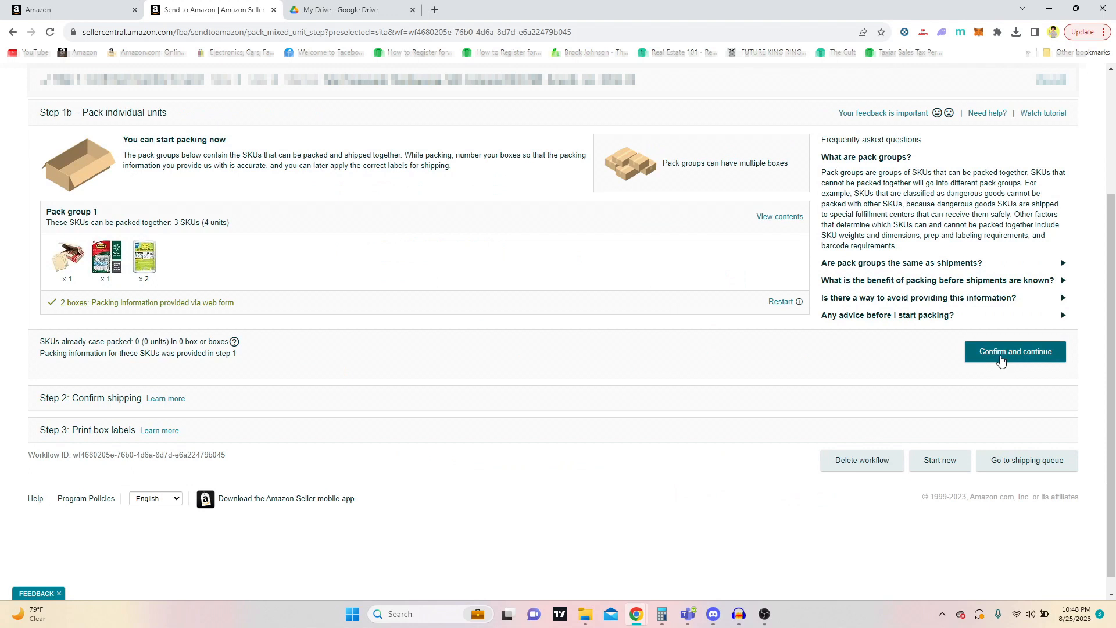
left_click(1001, 360)
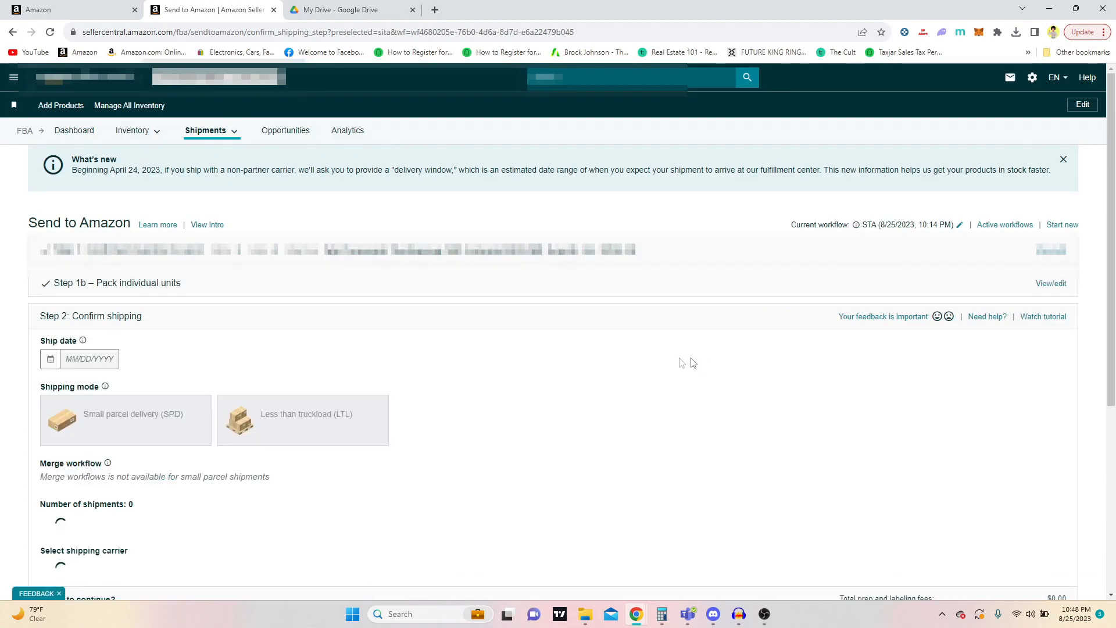
- Set the ship date to 8/30/2023
scroll(356, 351, "down", 1)
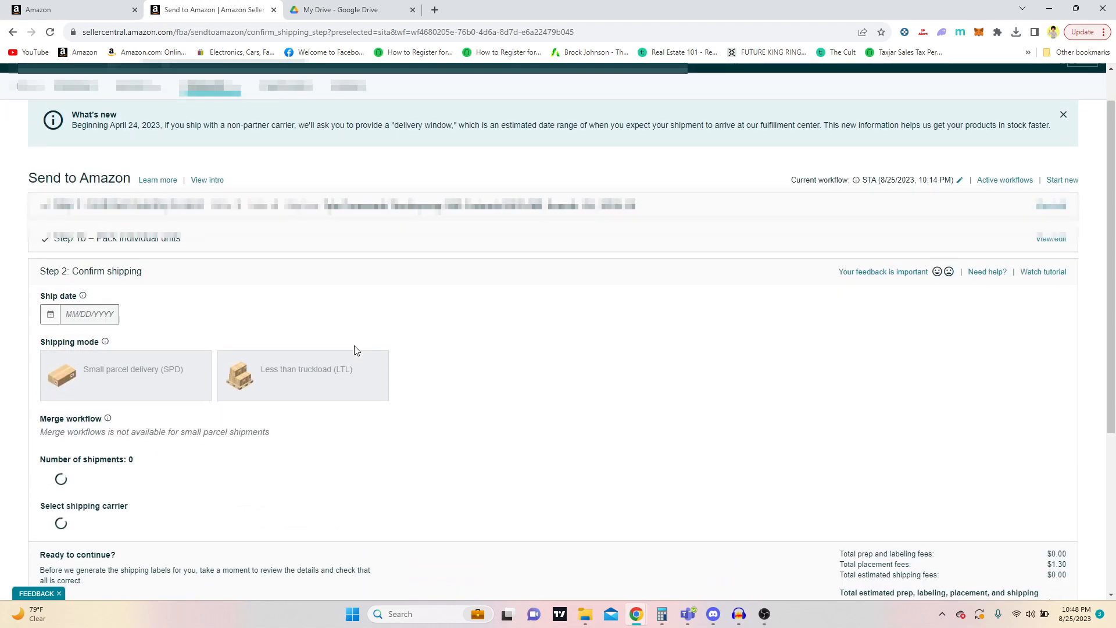
scroll(215, 322, "down", 1)
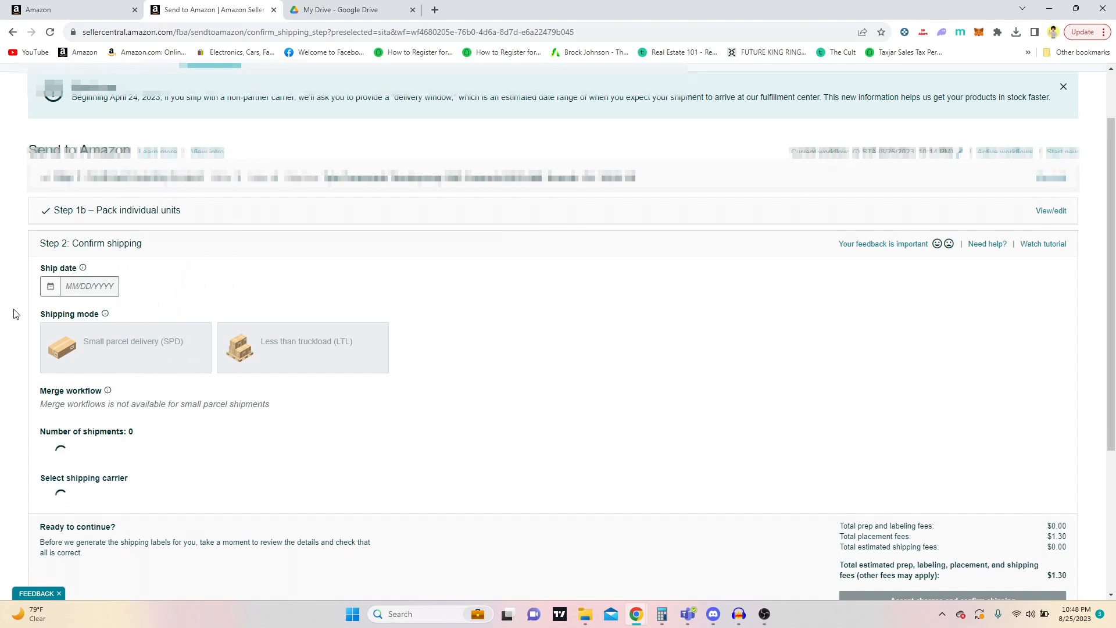
scroll(8, 356, "down", 1)
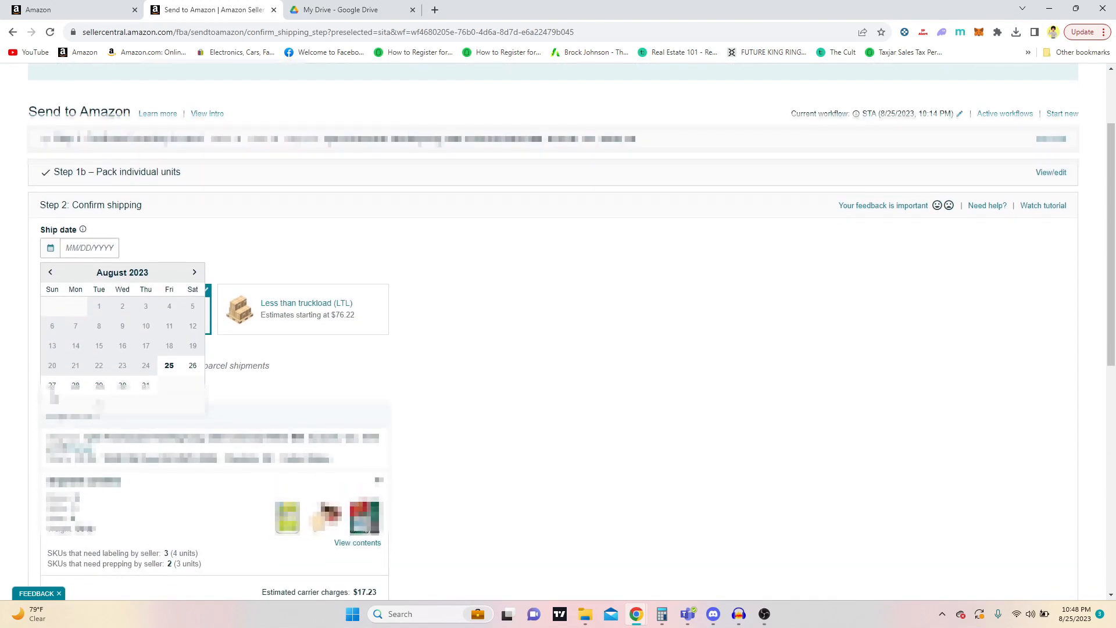
scroll(480, 401, "down", 1)
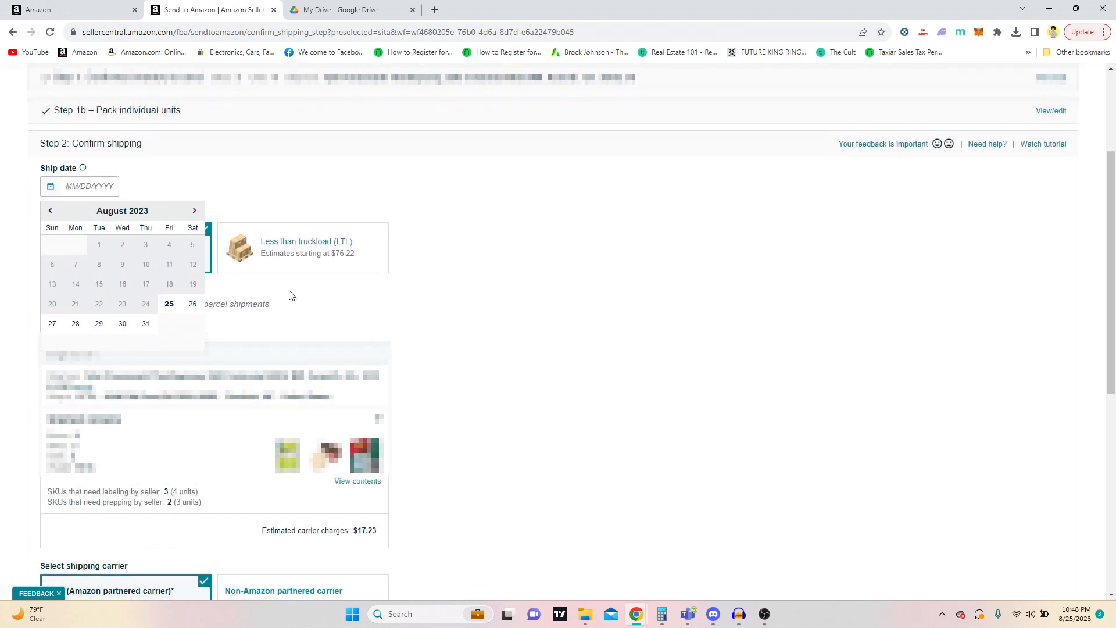
scroll(446, 274, "down", 1)
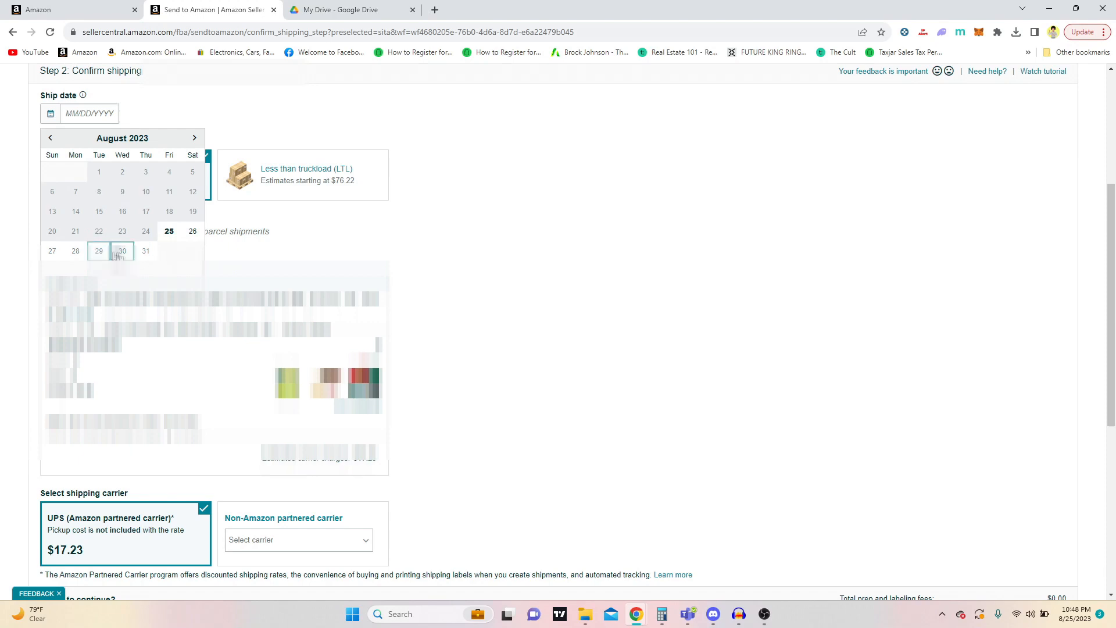
left_click(123, 251)
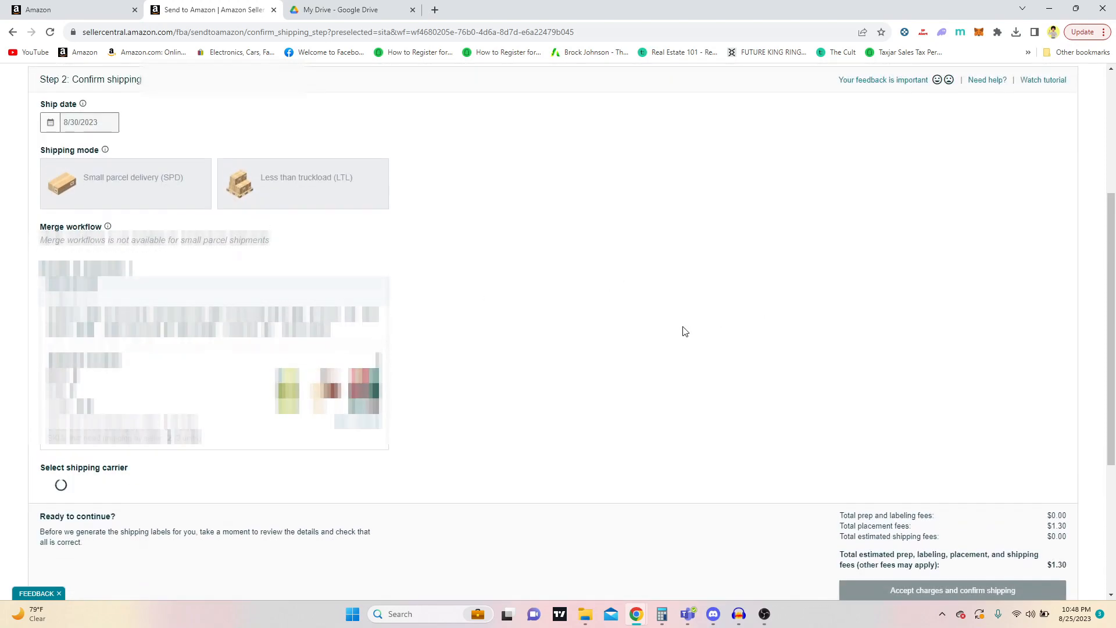
- Review the shipping mode, shipment contents and carrier charges, and check the non-Amazon partnered carrier options without choosing one
scroll(685, 331, "up", 1)
scroll(685, 331, "down", 1)
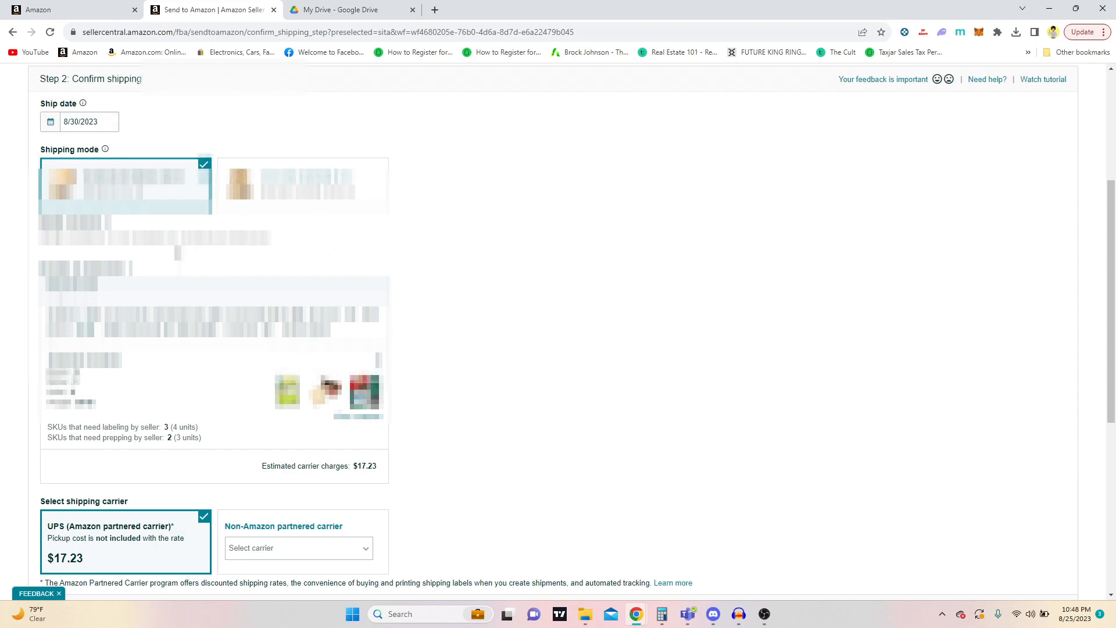
scroll(20, 270, "down", 2)
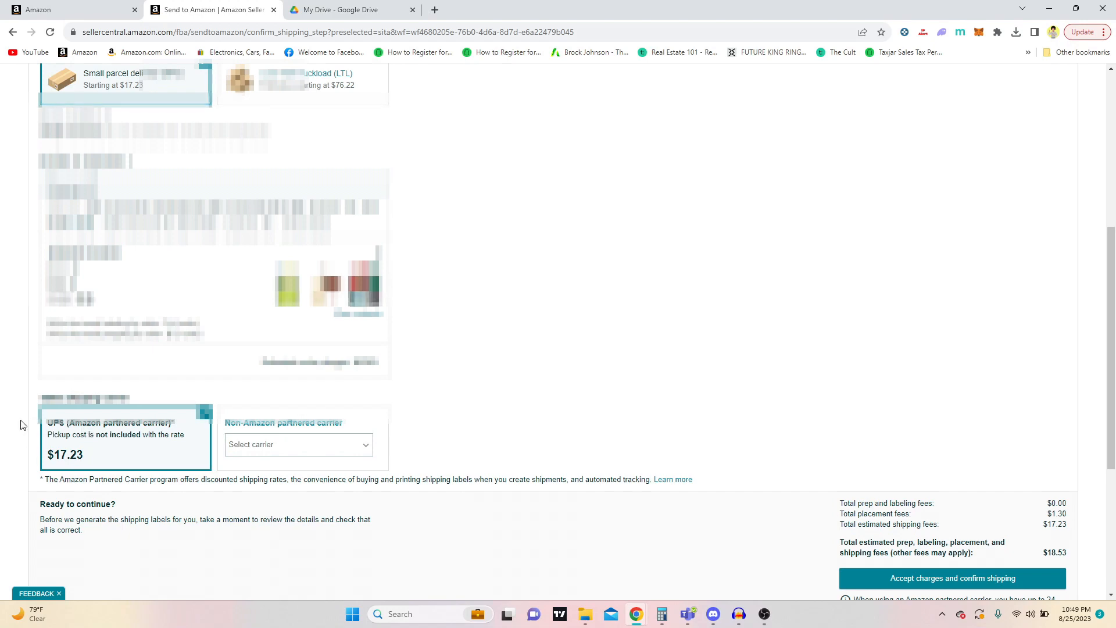
scroll(4, 410, "up", 1)
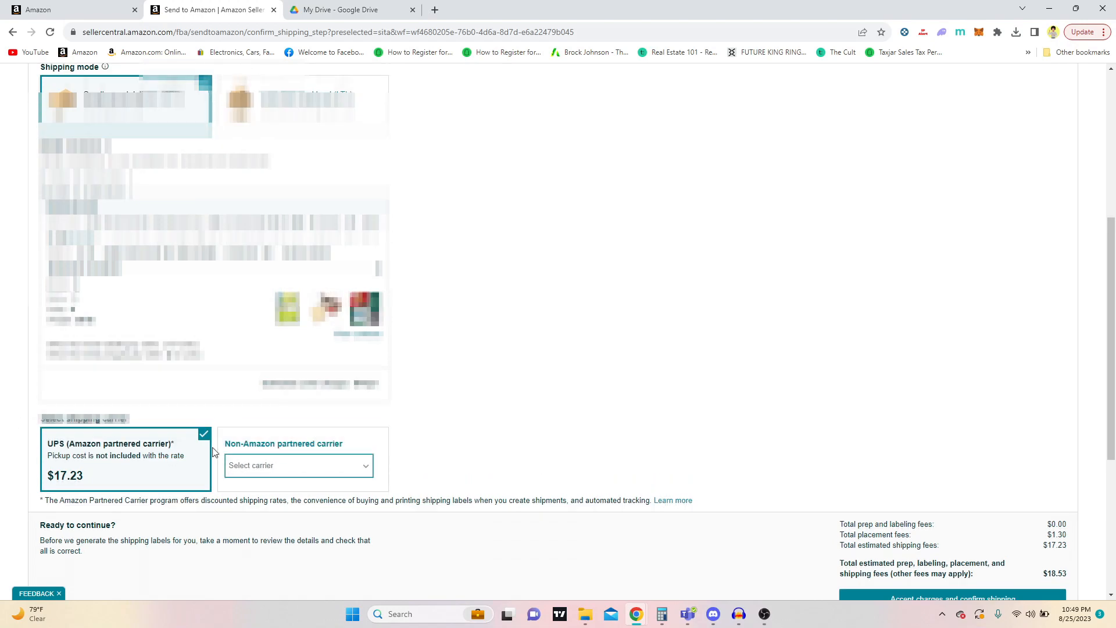
left_click(277, 467)
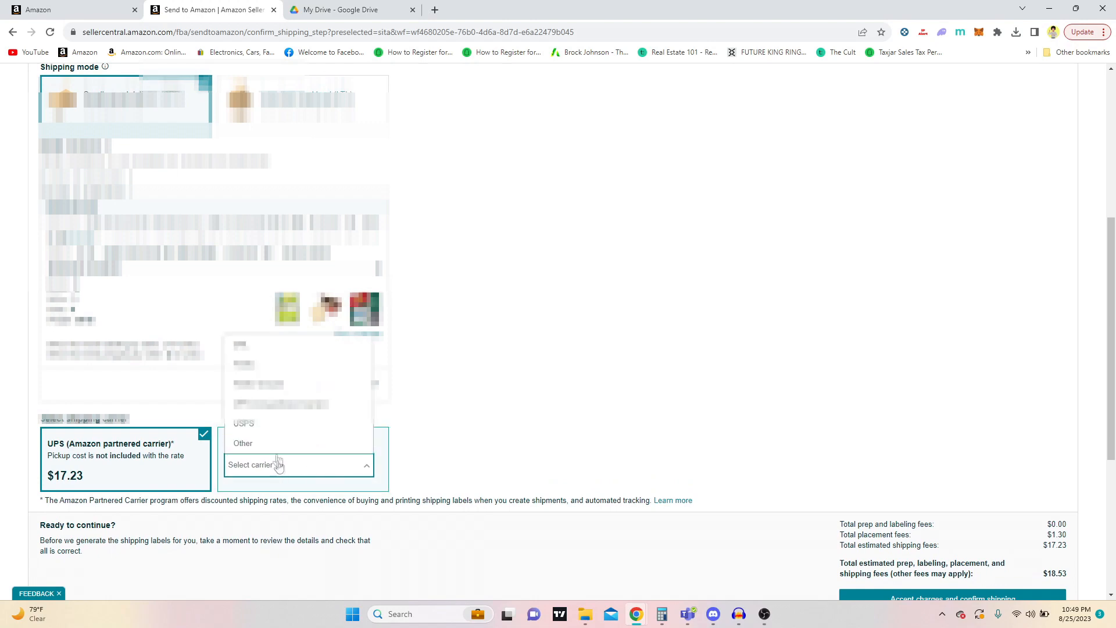
scroll(289, 419, "down", 1)
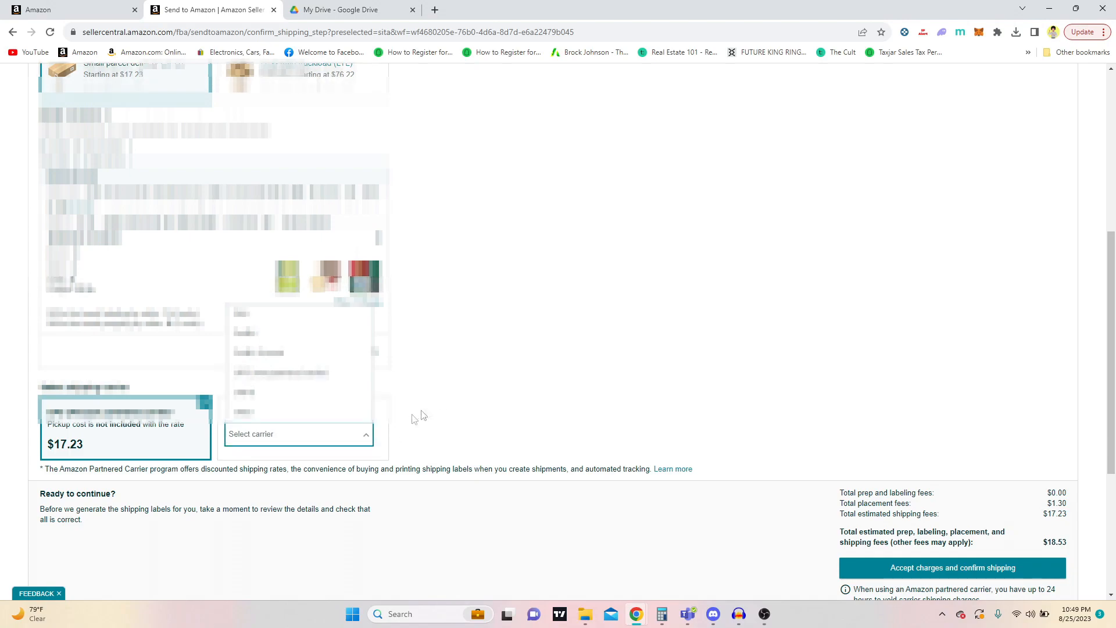
left_click(361, 435)
scroll(522, 404, "up", 1)
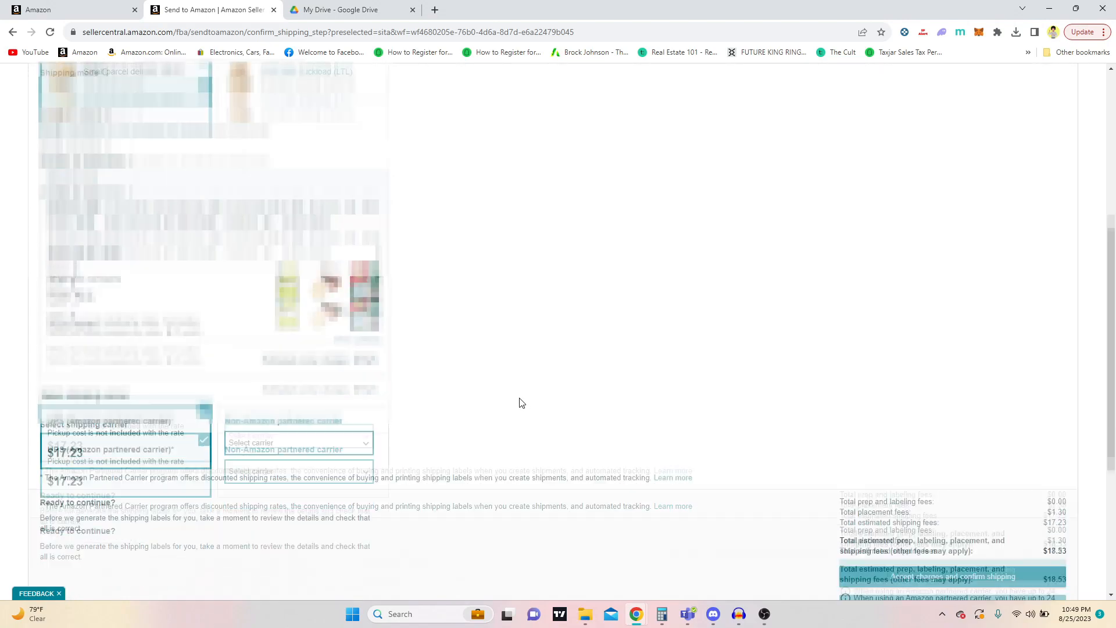
scroll(522, 404, "down", 2)
scroll(522, 404, "up", 3)
scroll(522, 404, "down", 2)
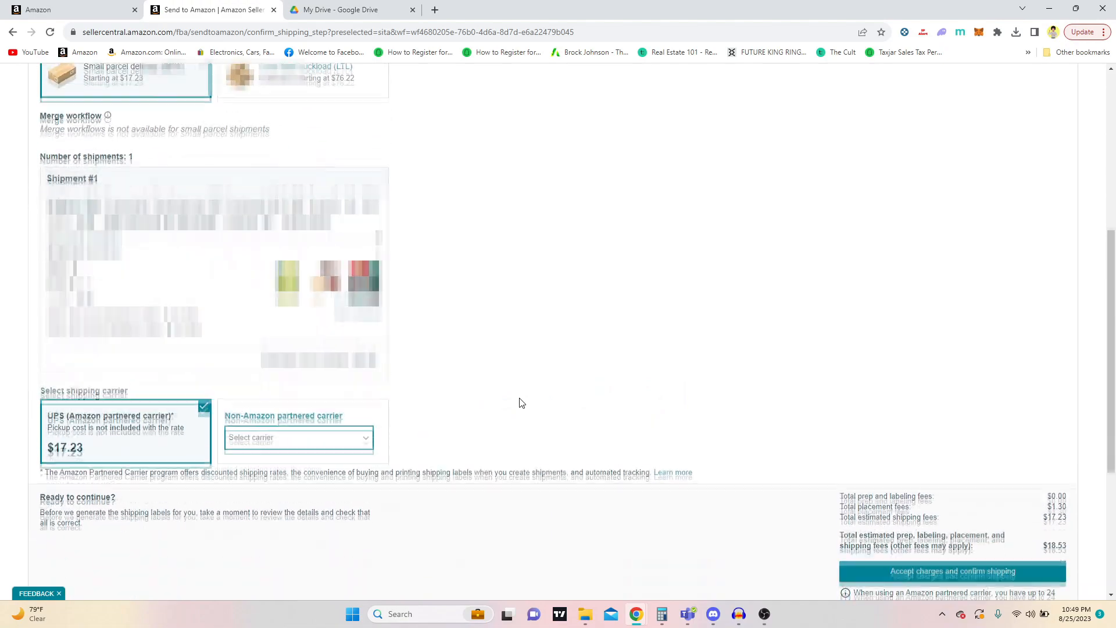
scroll(522, 404, "up", 1)
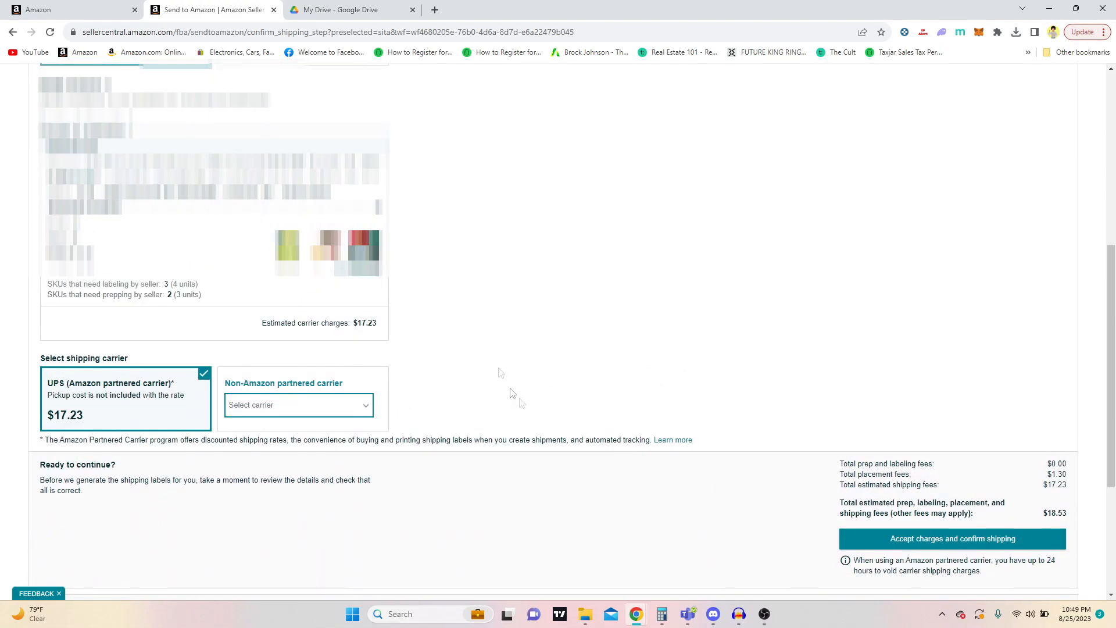
scroll(490, 337, "up", 1)
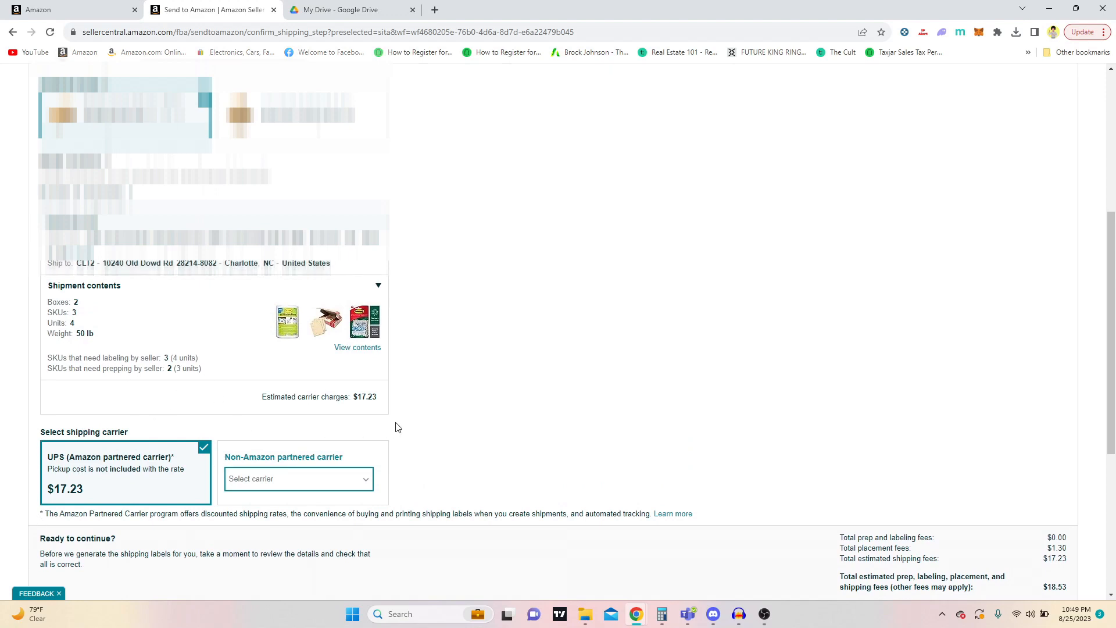
- Accept the charges and confirm shipping with UPS as the Amazon partnered carrier
scroll(493, 432, "down", 1)
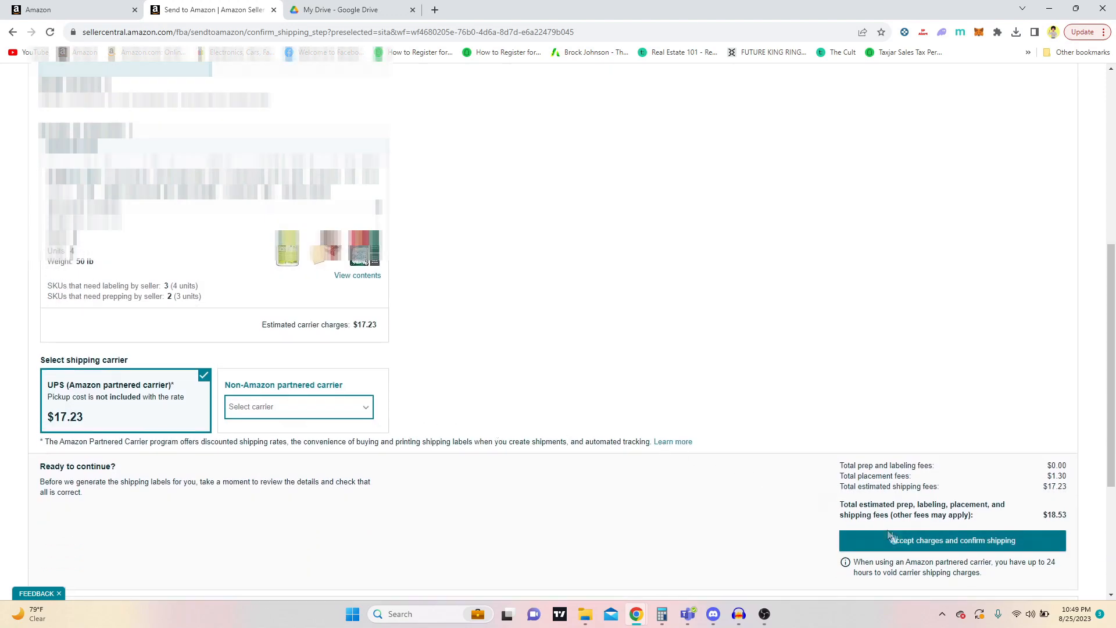
left_click(911, 542)
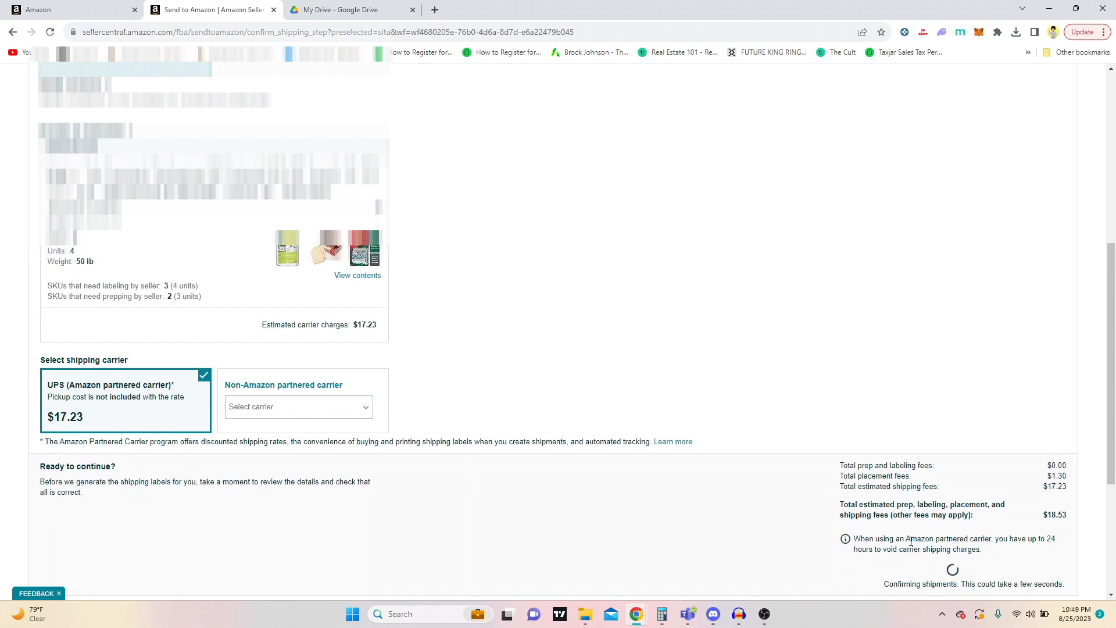
scroll(892, 407, "down", 1)
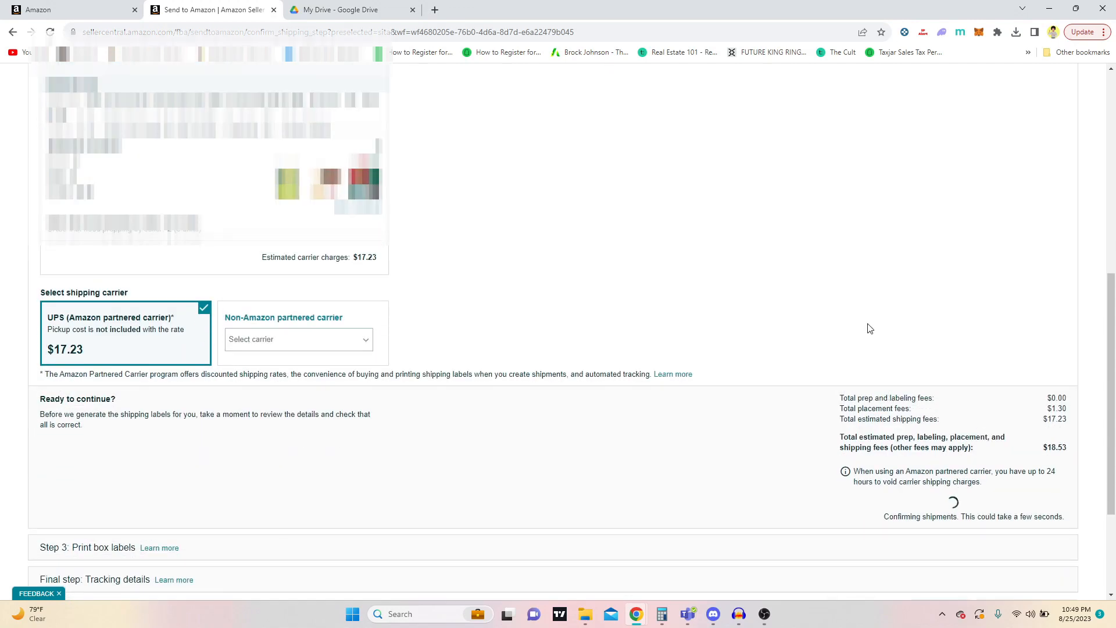
scroll(870, 329, "down", 1)
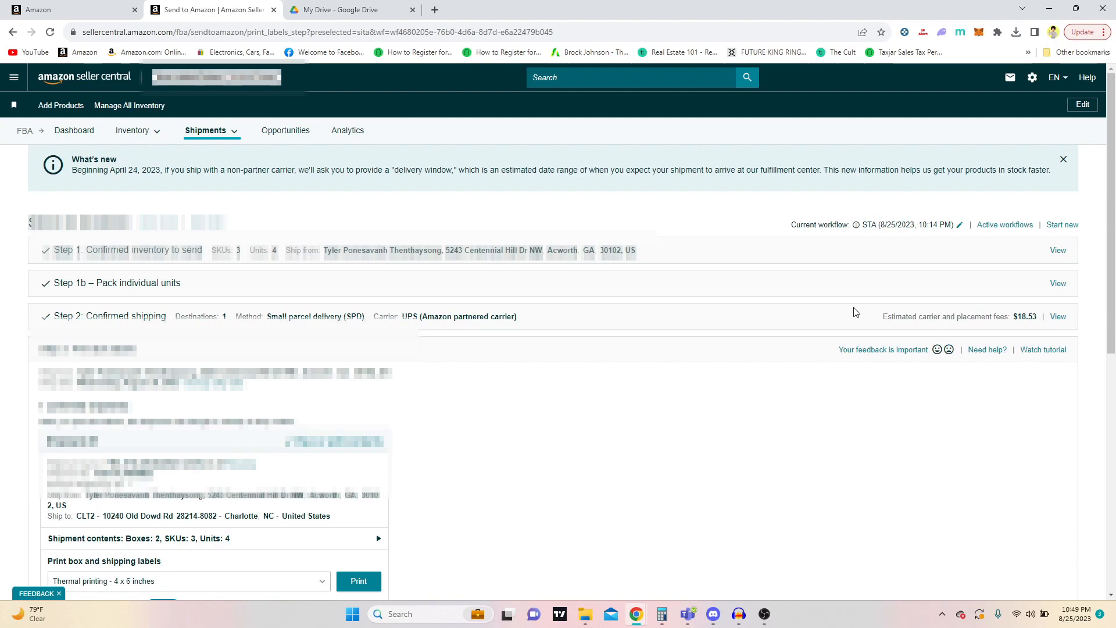
- Generate the box and shipping labels as 8.5" X 5.5" (US Letter) and print the PDF in black and white on the Brother MFC-J497DW
scroll(771, 375, "down", 3)
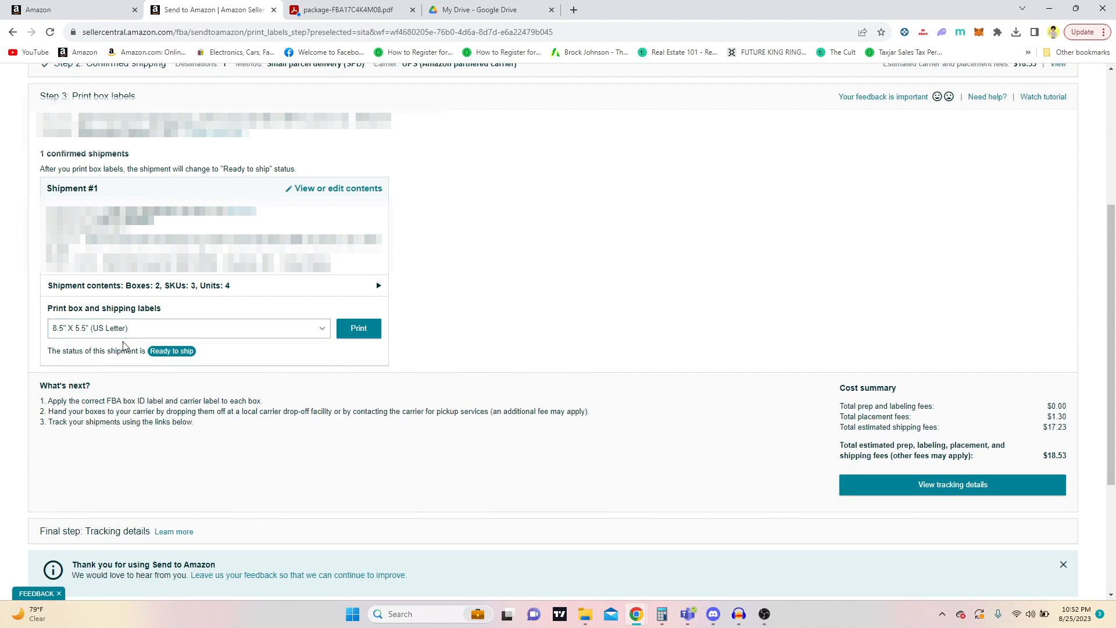
left_click(344, 9)
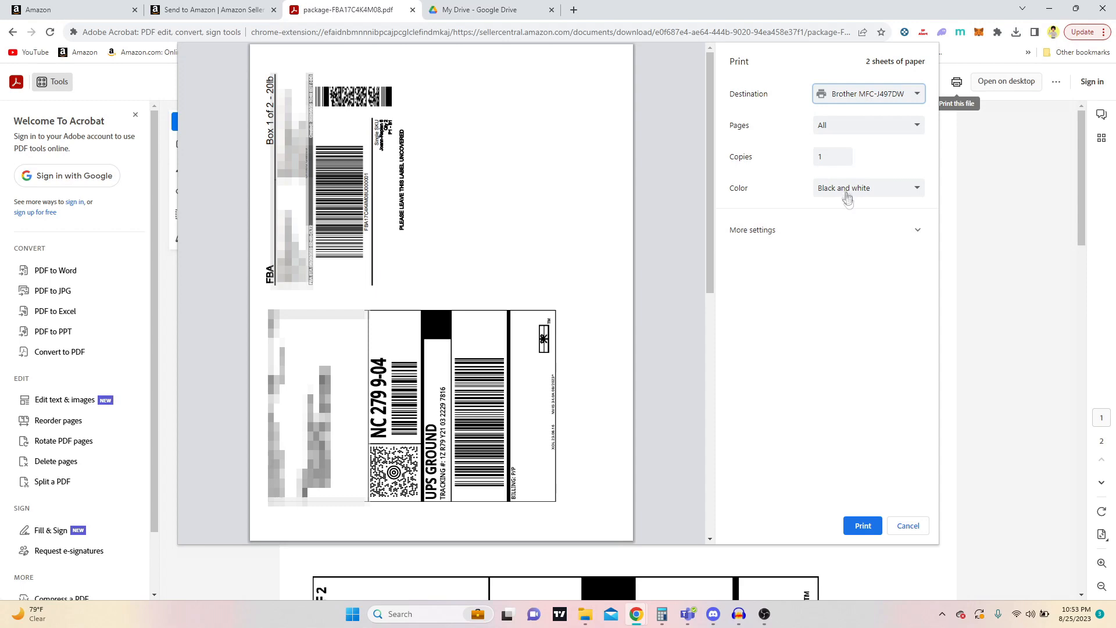
left_click(863, 525)
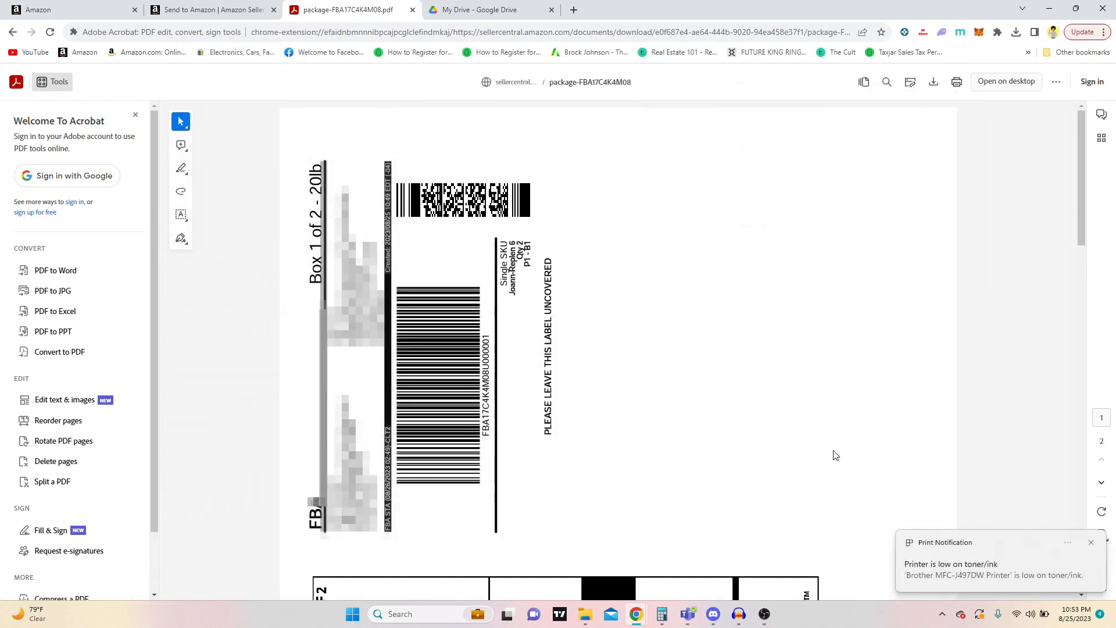